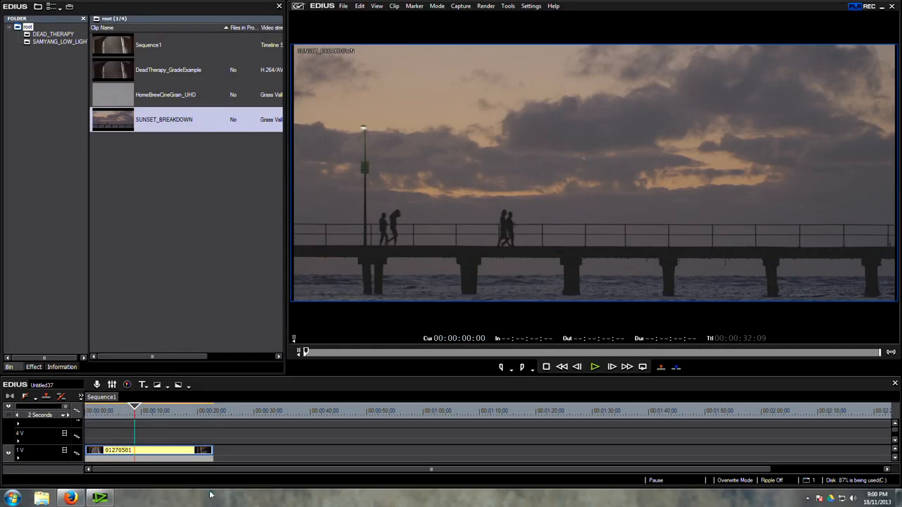
- Switch to Firefox and browse the Tutorials page of the MTS Films blog for its colour grading tutorials
click(73, 498)
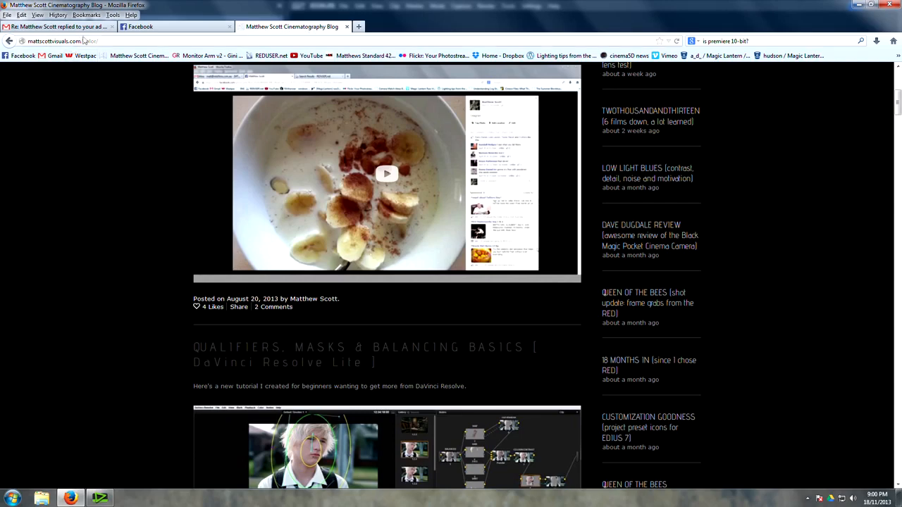
scroll(465, 334, up, 5)
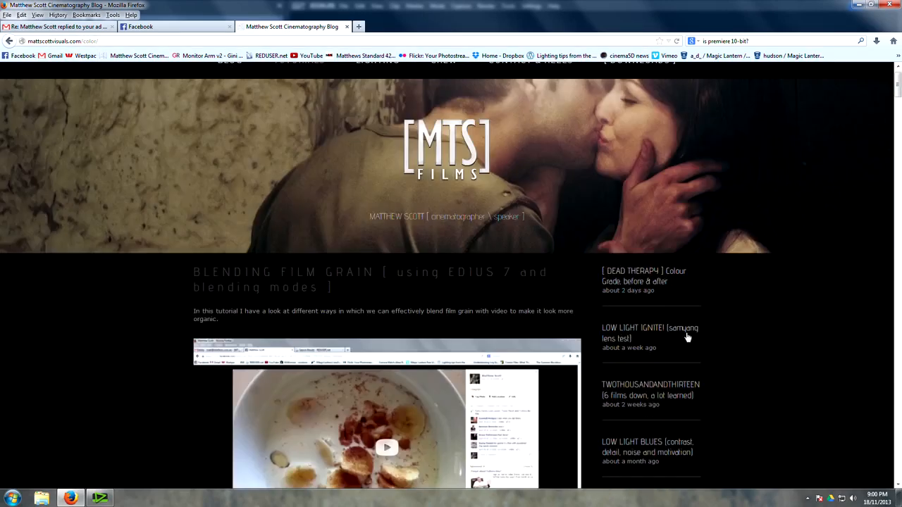
click(377, 82)
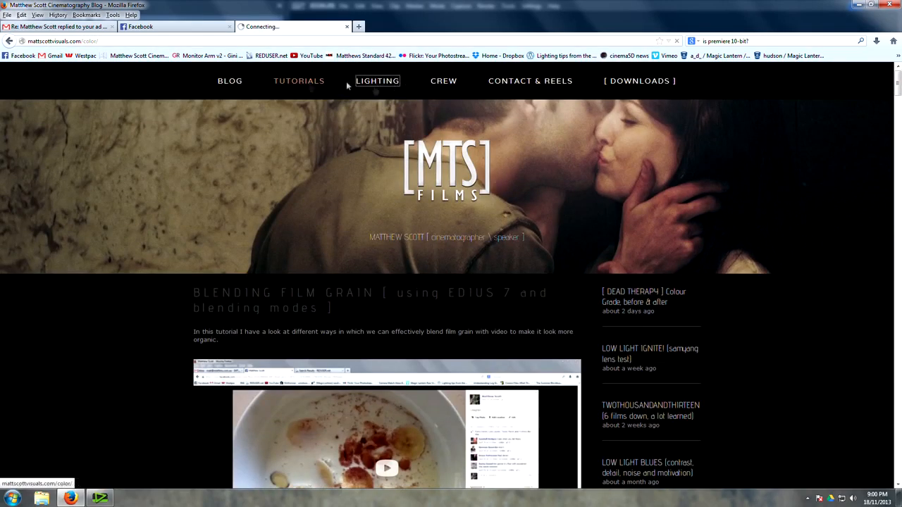
click(302, 84)
scroll(476, 353, down, 3)
scroll(473, 363, down, 10)
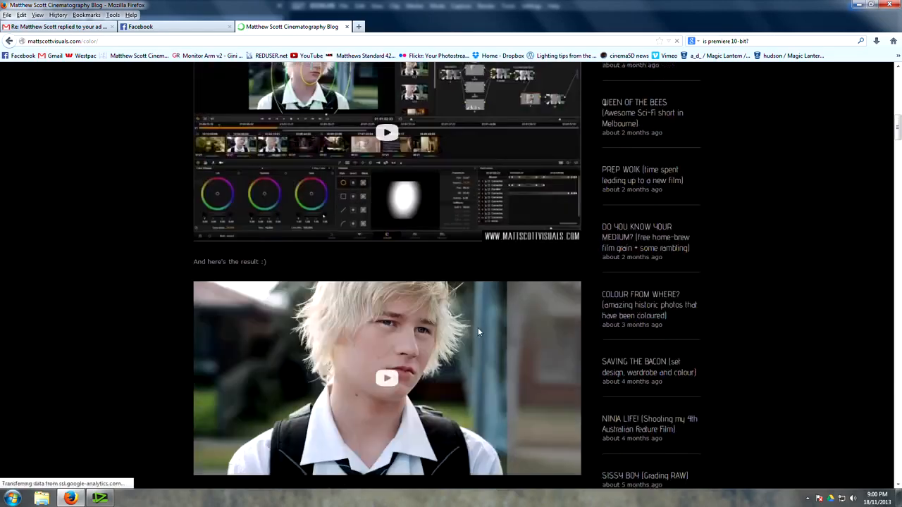
scroll(485, 317, up, 12)
click(231, 82)
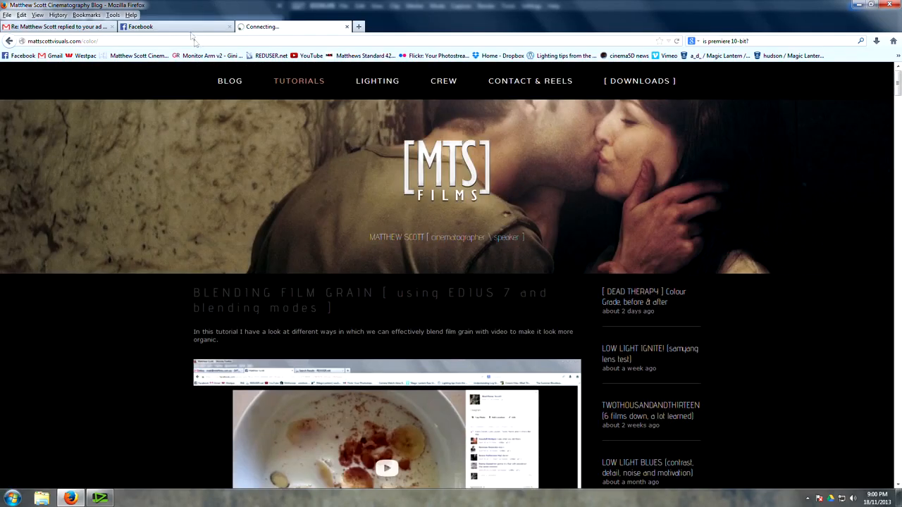
- Switch to EDIUS and scrub the SUNSET_BREAKDOWN clip from its start to 00:00:10:02 to compare its grading stages
click(99, 499)
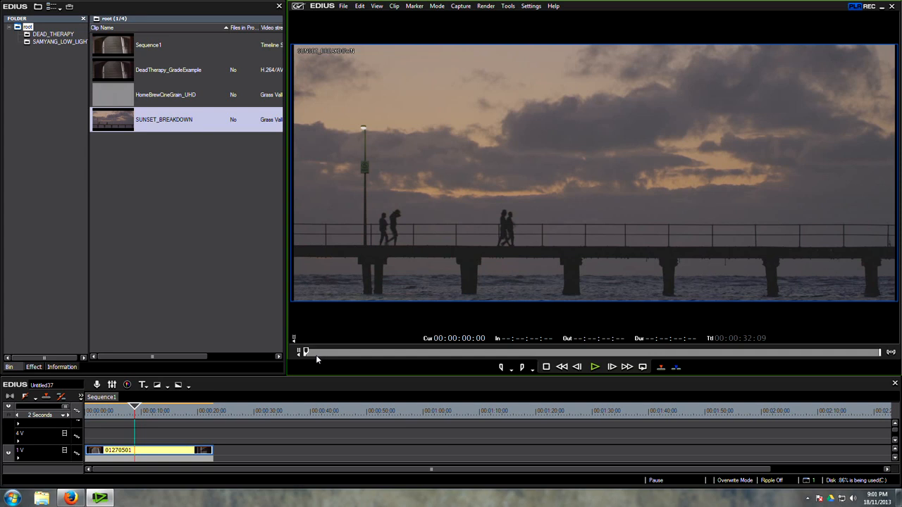
mouse_move(309, 352)
mouse_down()
mouse_move(452, 374)
mouse_move(303, 366)
mouse_up()
drag(308, 355, 485, 361)
click(71, 498)
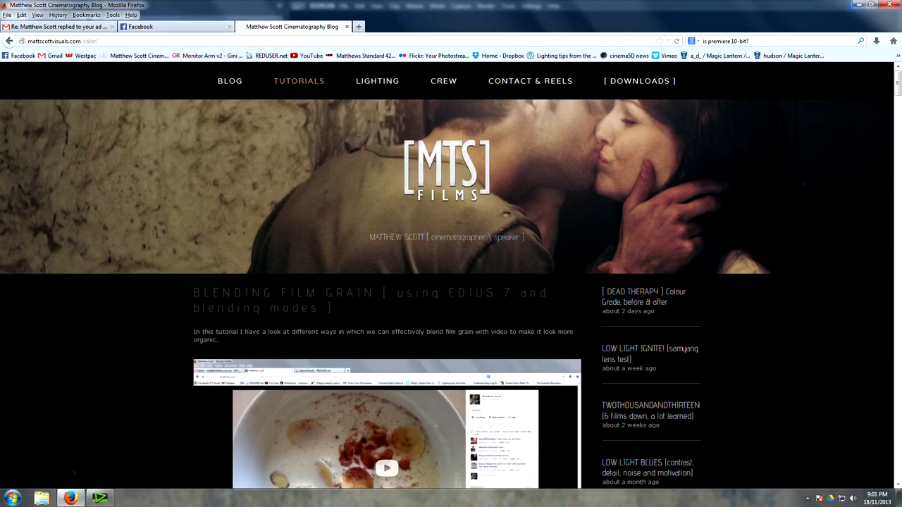
click(99, 499)
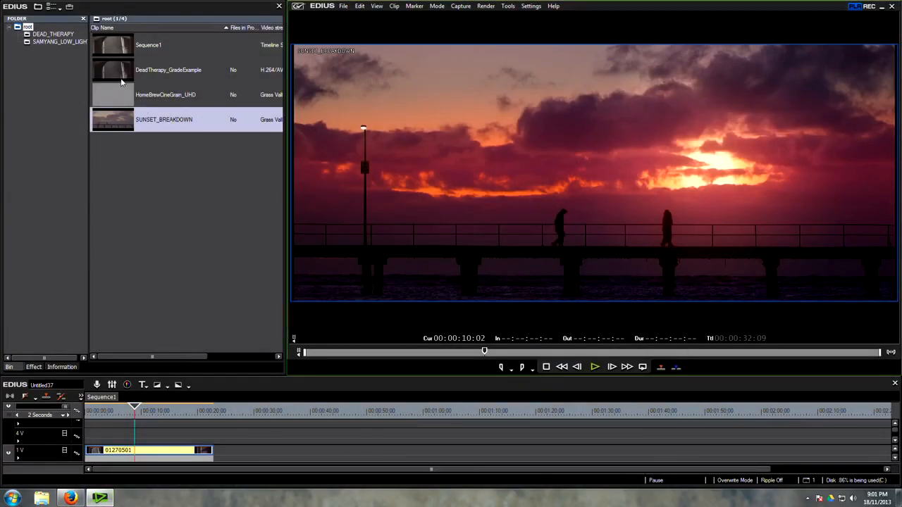
- Load the DeadTherapy_GradeExample clip in the player and scrub back and forth around 9 to 11 seconds to examine the graded look
double_click(122, 80)
drag(324, 353, 613, 352)
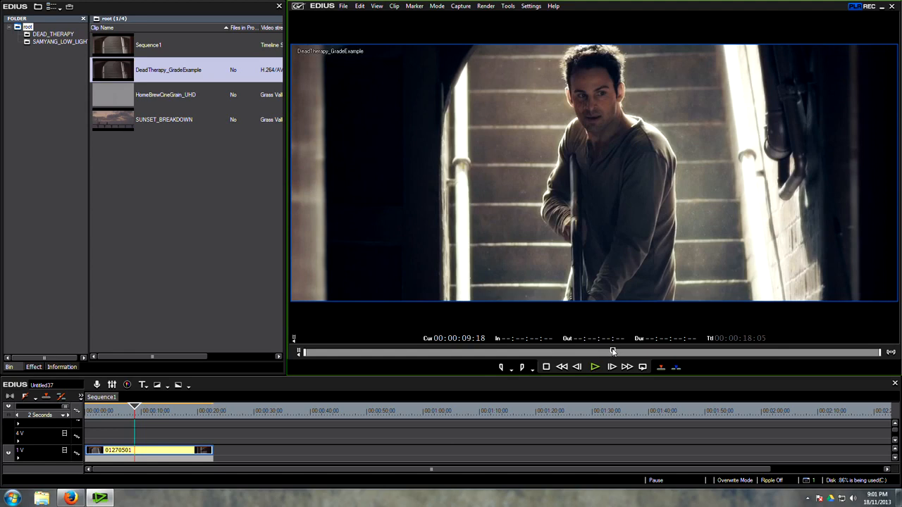
drag(555, 358, 611, 359)
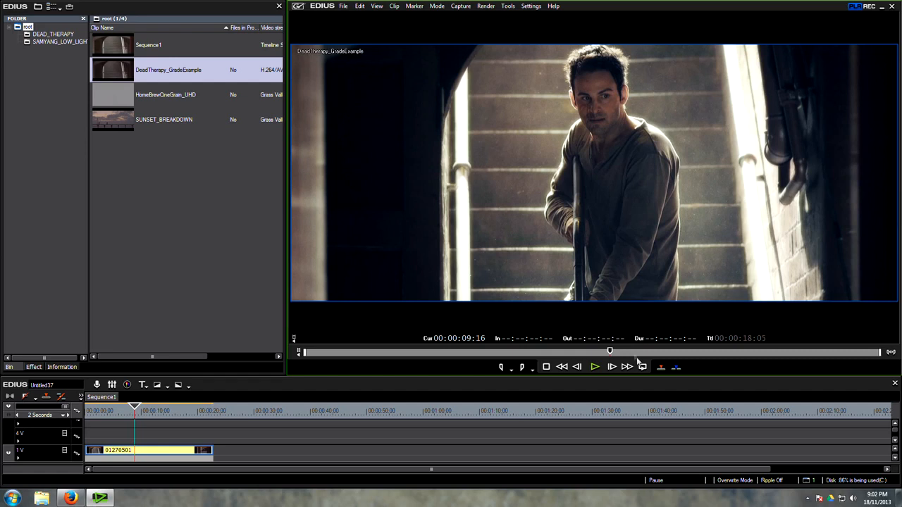
drag(612, 352, 610, 353)
drag(610, 352, 609, 356)
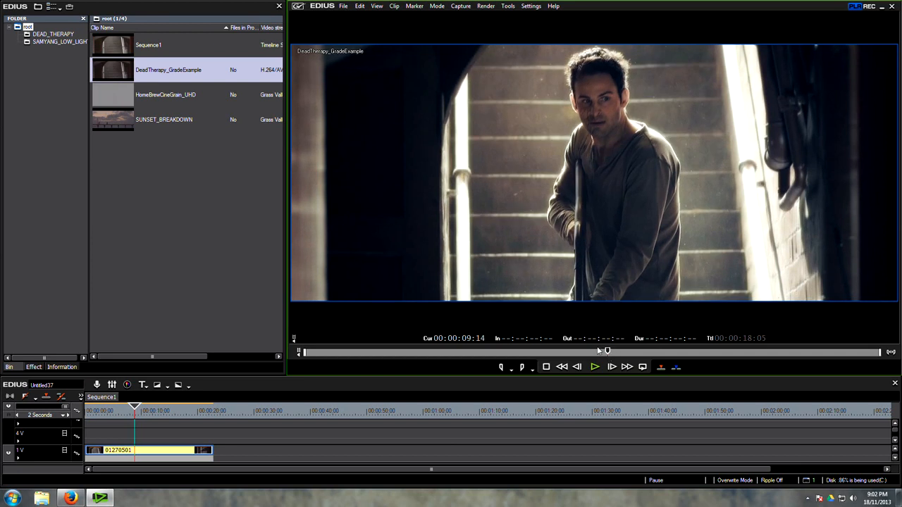
drag(488, 352, 650, 355)
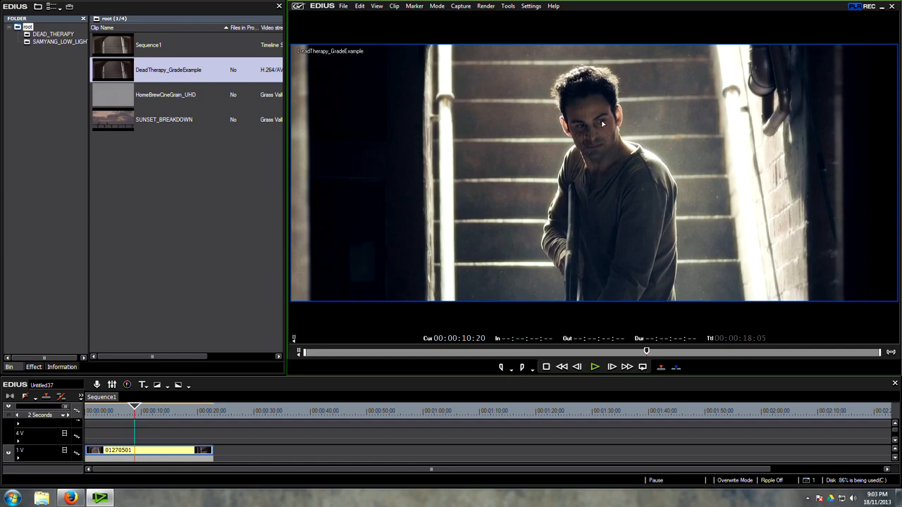
drag(473, 354, 596, 367)
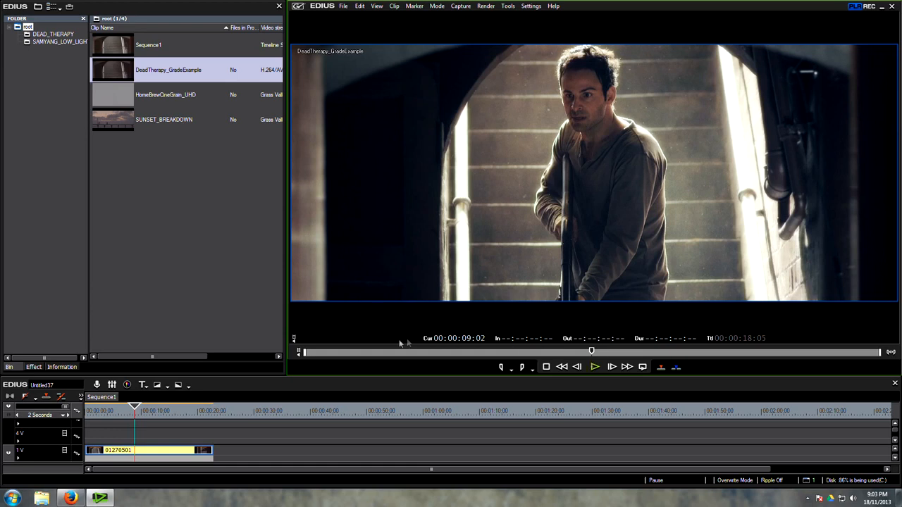
- Scrub the opening seconds of DeadTherapy_GradeExample to compare the ungraded and graded image, and return to the clip's start
drag(314, 356, 337, 366)
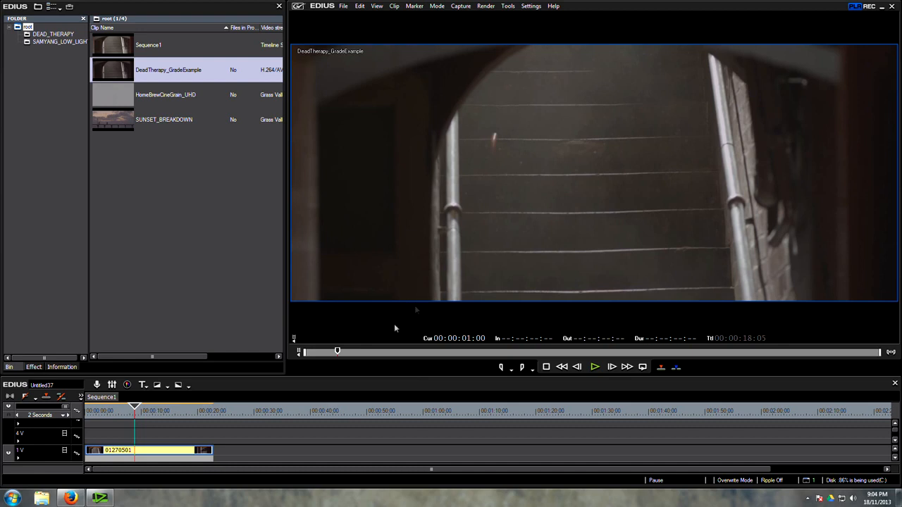
drag(317, 354, 404, 356)
drag(416, 358, 548, 365)
drag(341, 356, 410, 362)
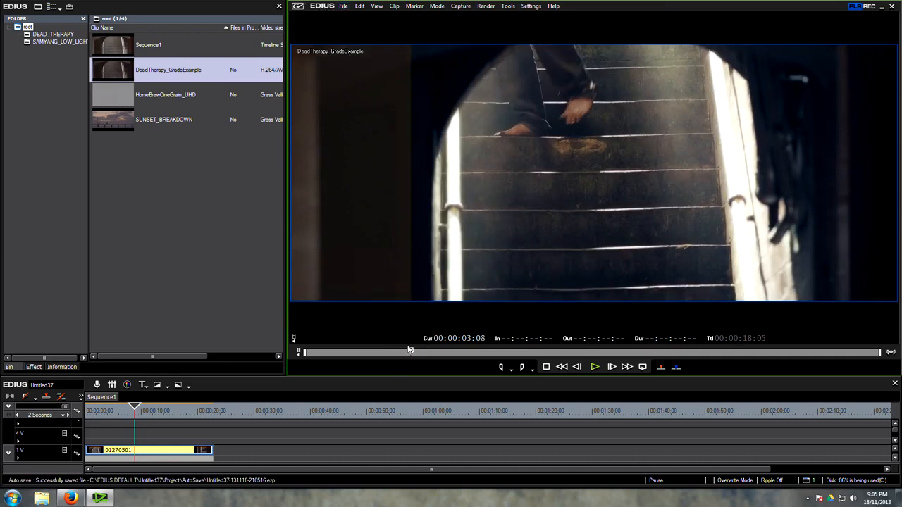
drag(410, 351, 394, 365)
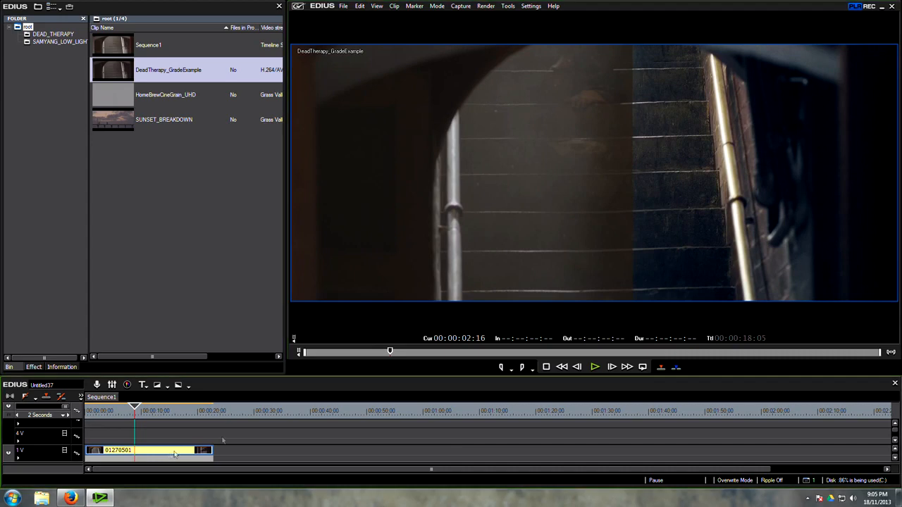
drag(354, 353, 302, 351)
- Enlarge the timeline area and move the timeline cursor to 00:00:13:10 on clip 01270501
click(224, 234)
drag(134, 409, 145, 413)
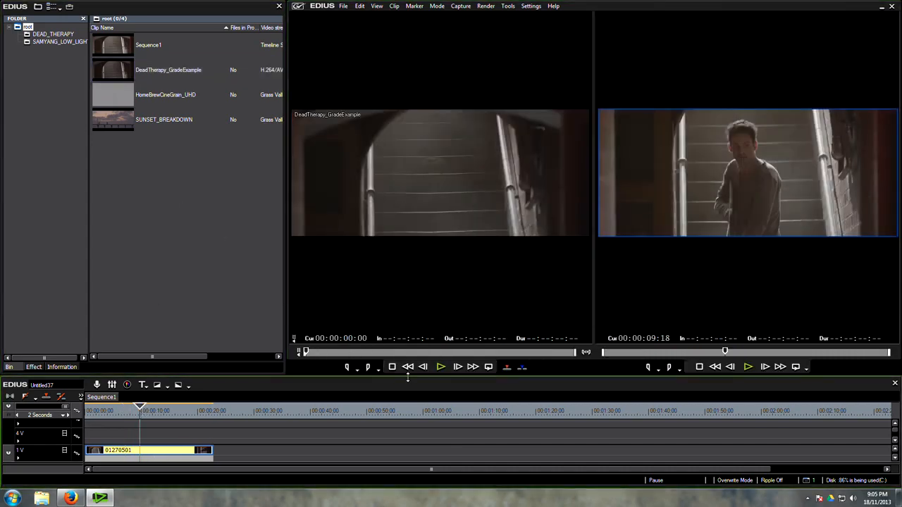
drag(407, 376, 404, 332)
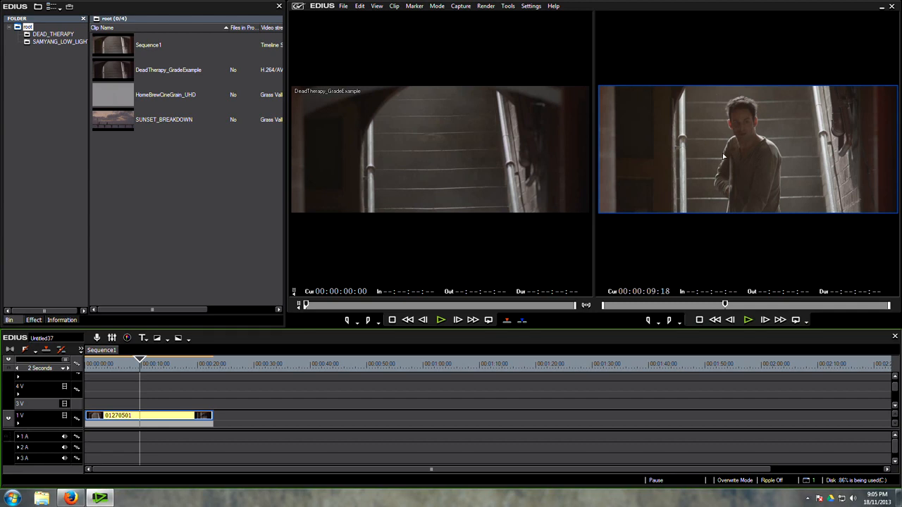
drag(139, 377, 160, 380)
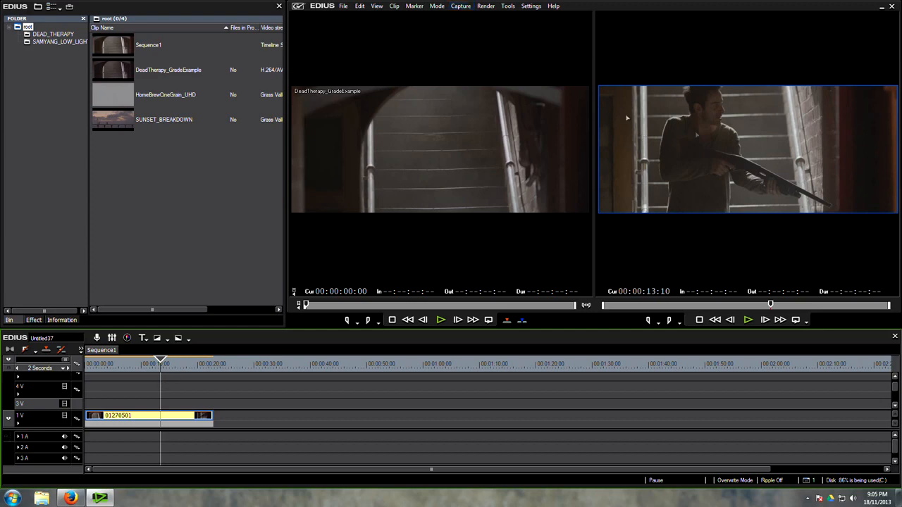
- Confirm a Custom frame size of 1920 x 814 in the current project settings
click(530, 6)
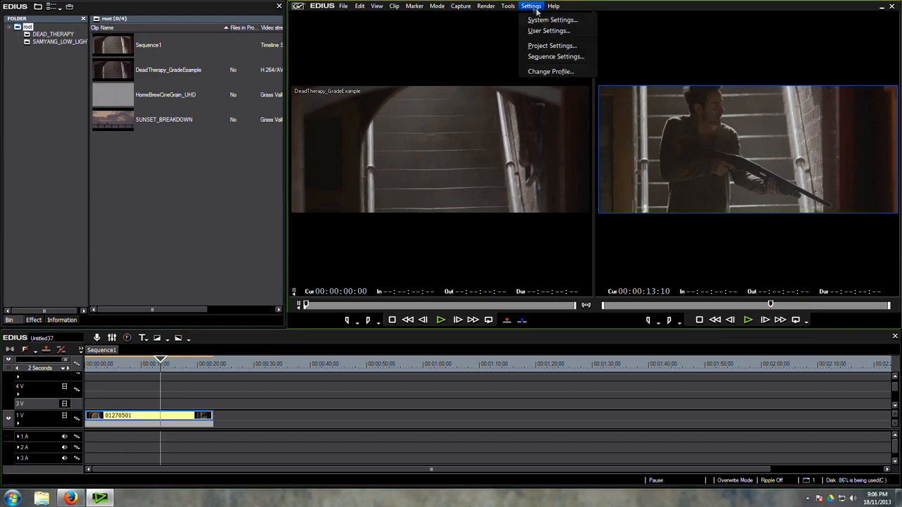
click(543, 46)
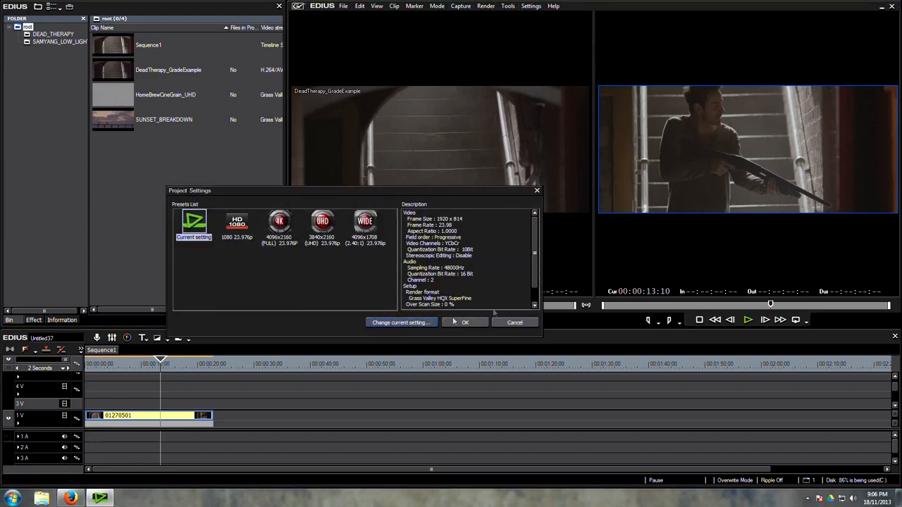
click(418, 324)
click(236, 183)
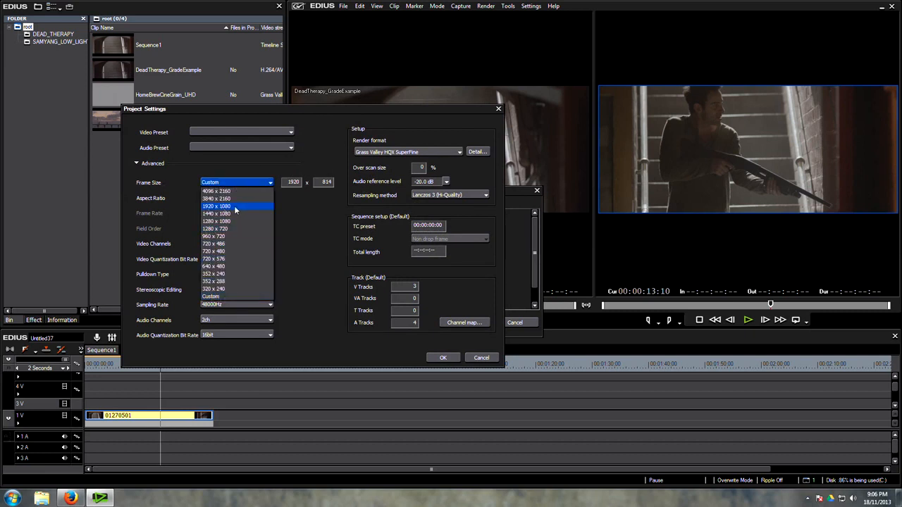
click(225, 297)
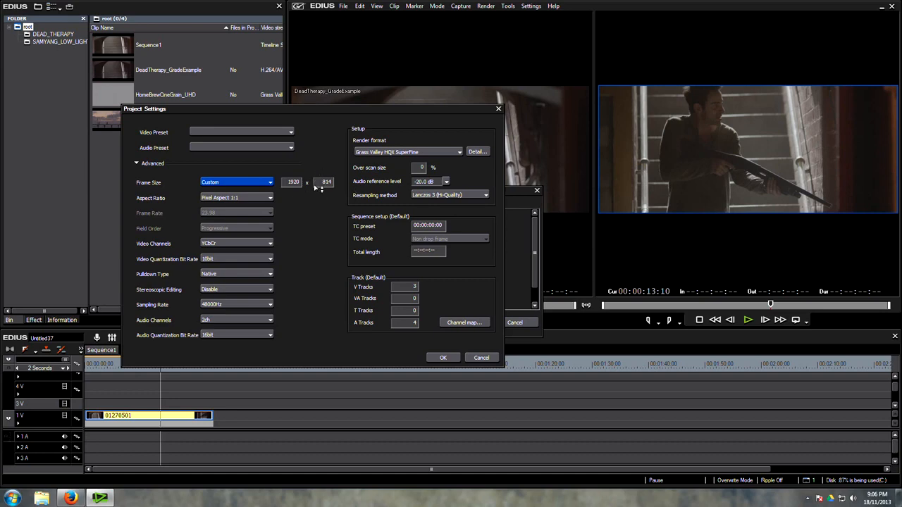
click(443, 357)
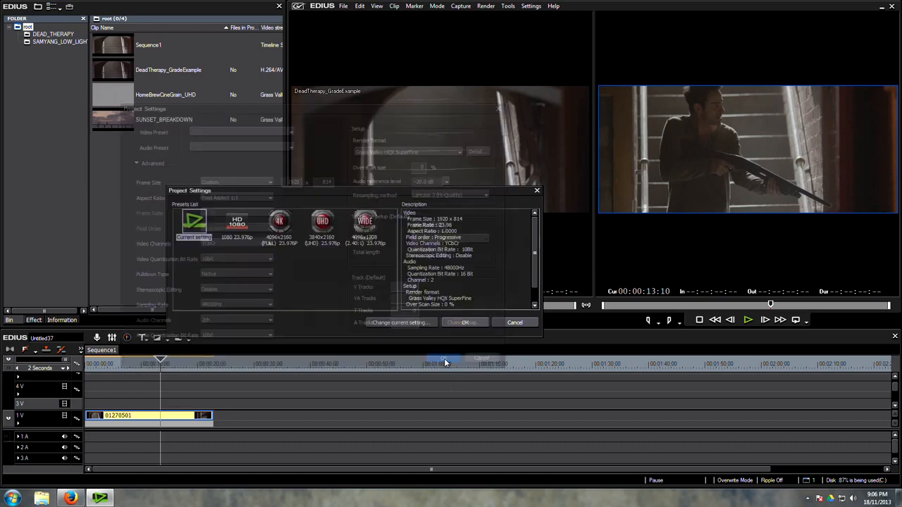
click(472, 322)
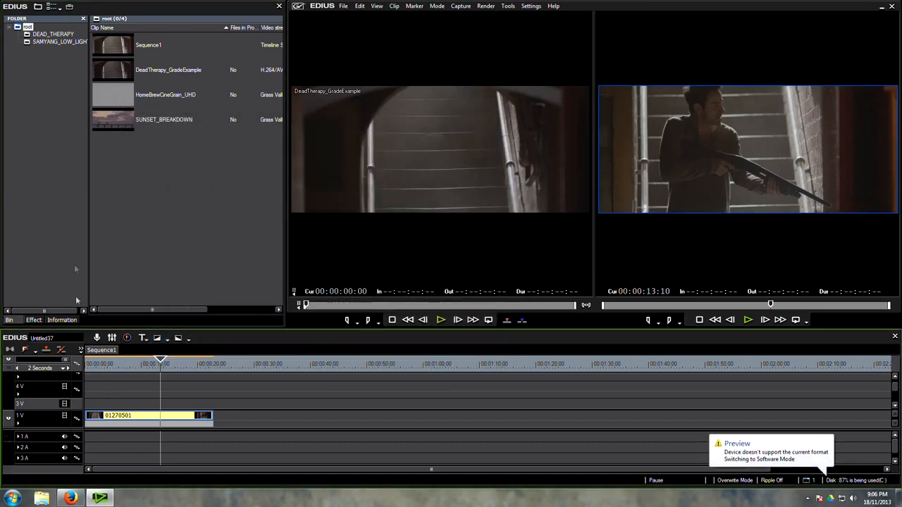
- Fit clip 01270501 to the frame by applying the Fit Width preset in its Layouter
click(64, 320)
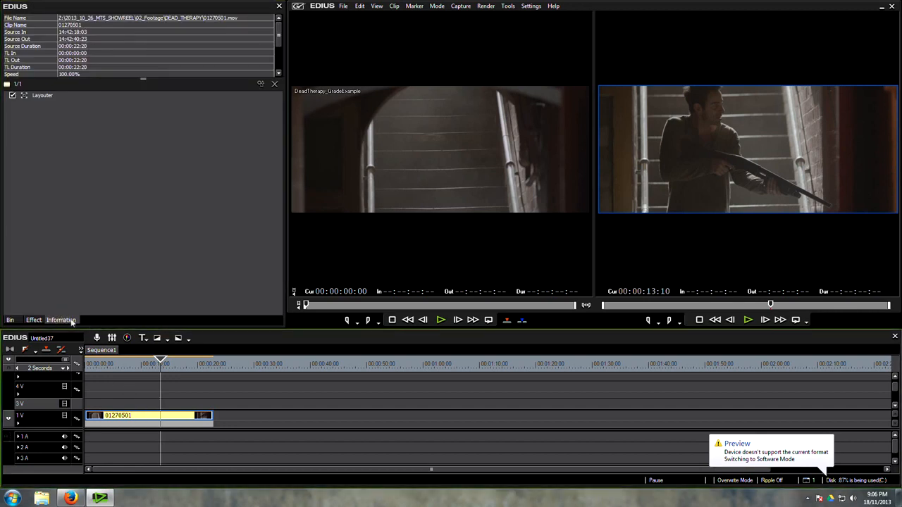
double_click(44, 96)
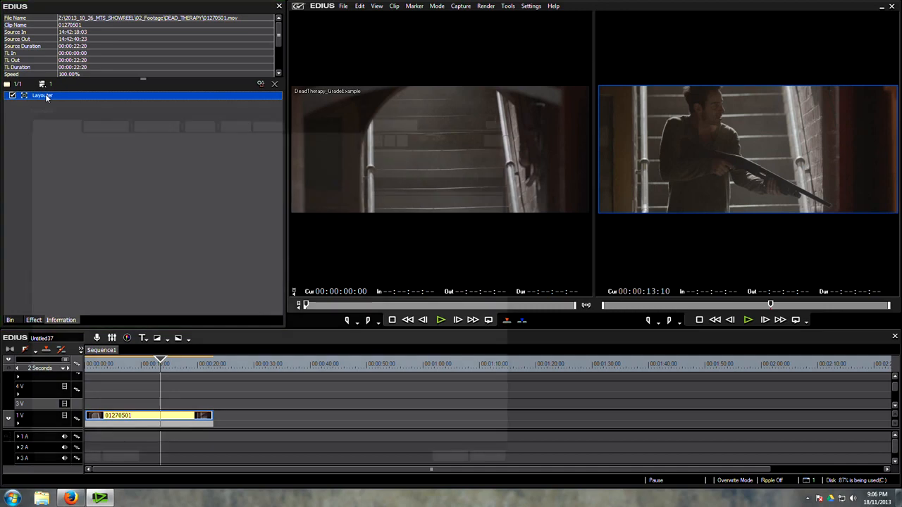
drag(144, 234, 265, 173)
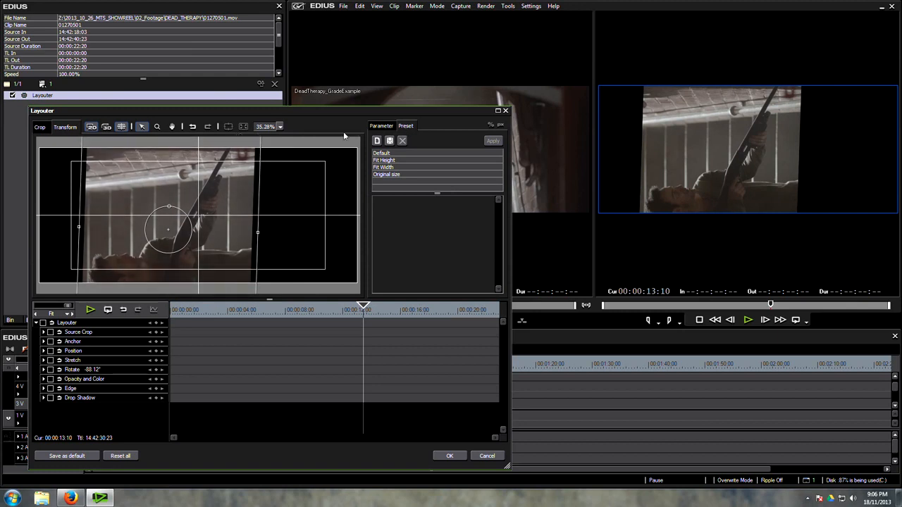
double_click(384, 154)
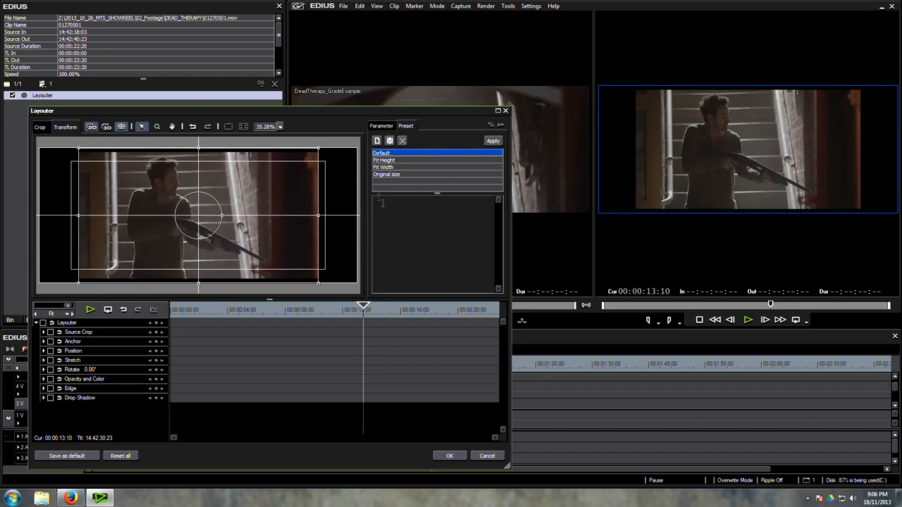
double_click(387, 168)
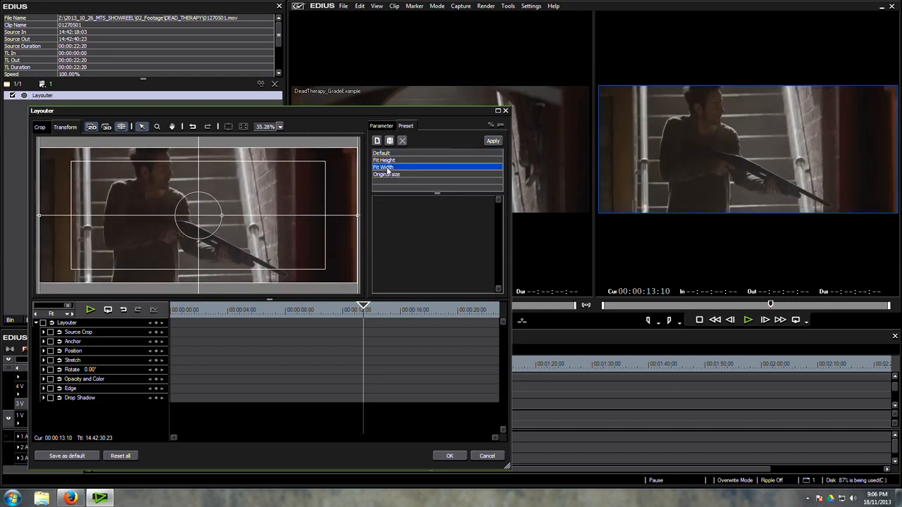
click(450, 456)
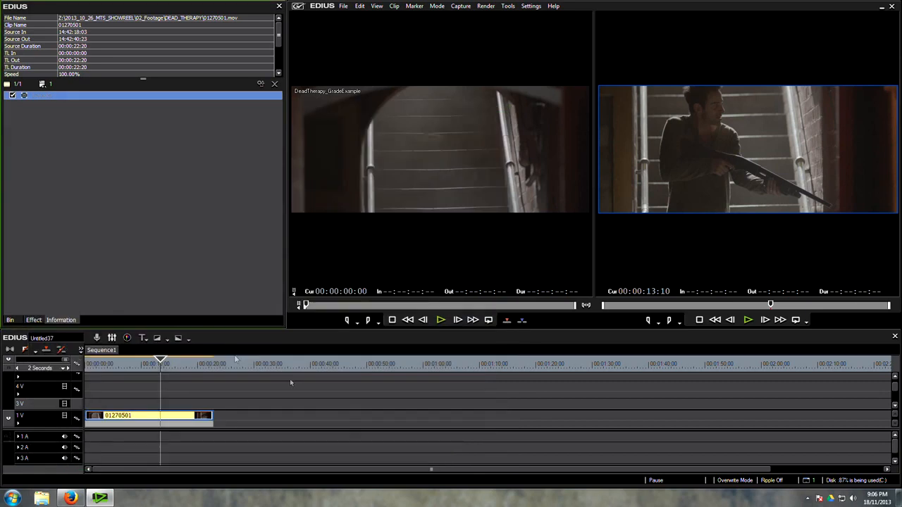
- Park the graded reference clip at 00:00:09:17 and the timeline at 00:00:08:18 for a side-by-side comparison of the shot
mouse_move(144, 365)
mouse_down()
mouse_move(109, 368)
mouse_move(161, 375)
mouse_move(130, 377)
mouse_move(161, 382)
mouse_move(148, 382)
mouse_up()
click(117, 290)
drag(394, 306, 450, 311)
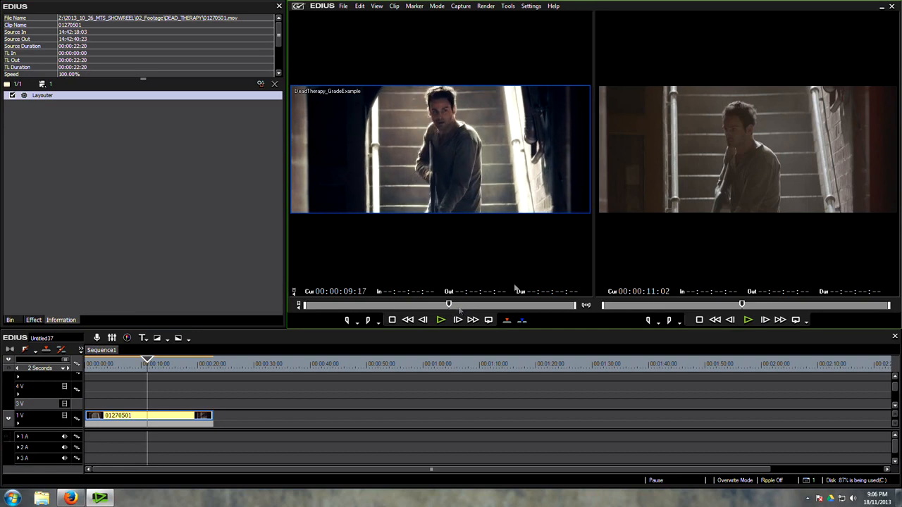
mouse_move(143, 368)
mouse_down()
mouse_move(123, 374)
mouse_move(134, 374)
mouse_up()
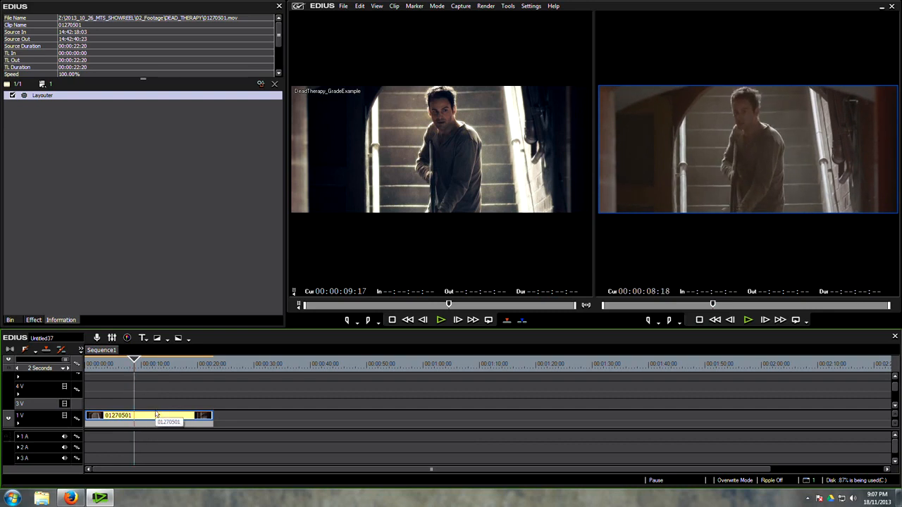
- Show the Vector Scope/Waveform window, place it over the player, and display the list of video filters
key(ctrl+w)
drag(693, 292, 471, 129)
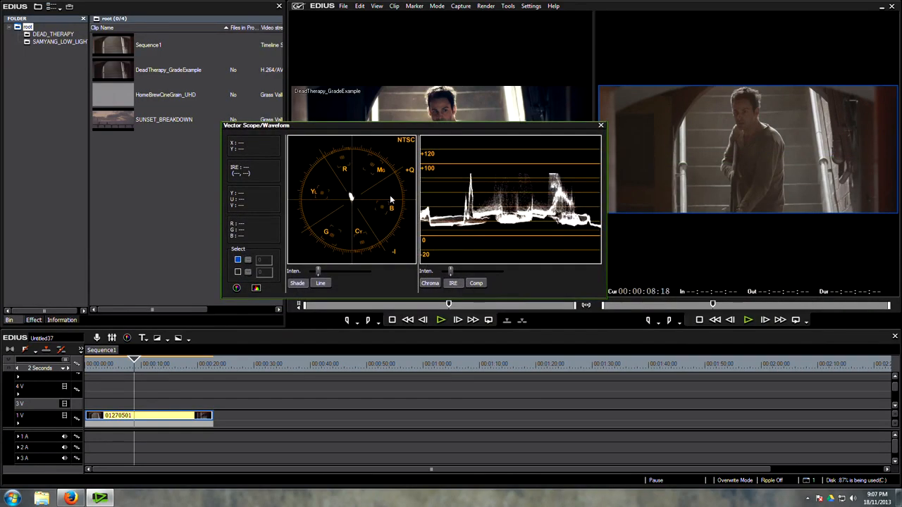
click(33, 320)
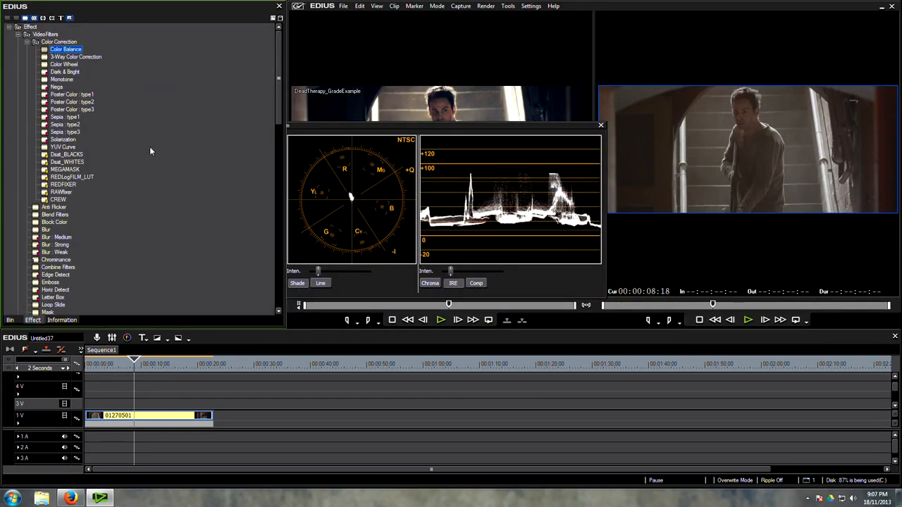
- Apply a Color Balance filter to clip 01270501 and try a contrast of 11
drag(63, 51, 147, 418)
double_click(42, 105)
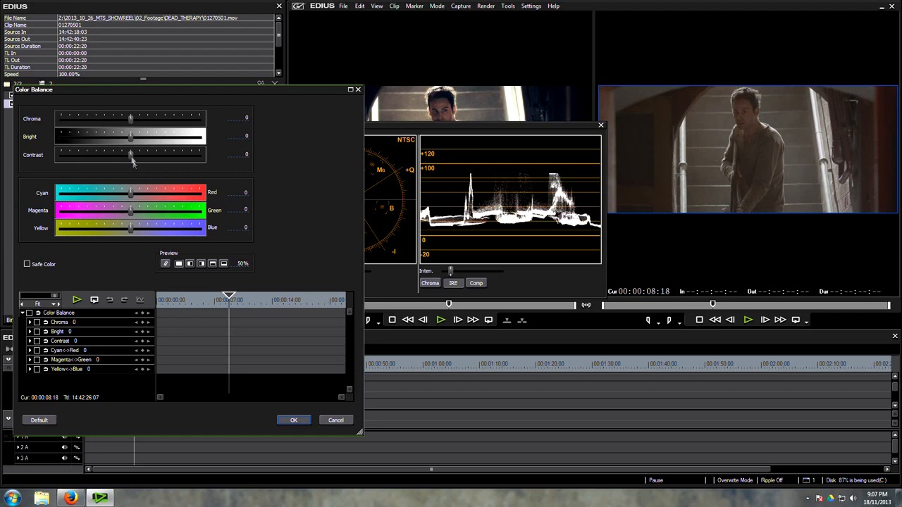
mouse_move(130, 158)
mouse_down()
mouse_move(139, 156)
mouse_move(131, 154)
mouse_up()
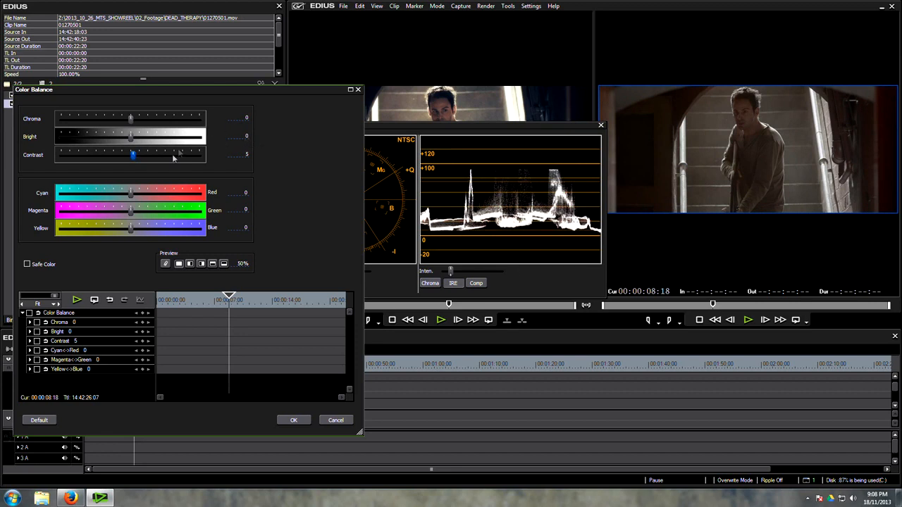
drag(132, 158, 130, 159)
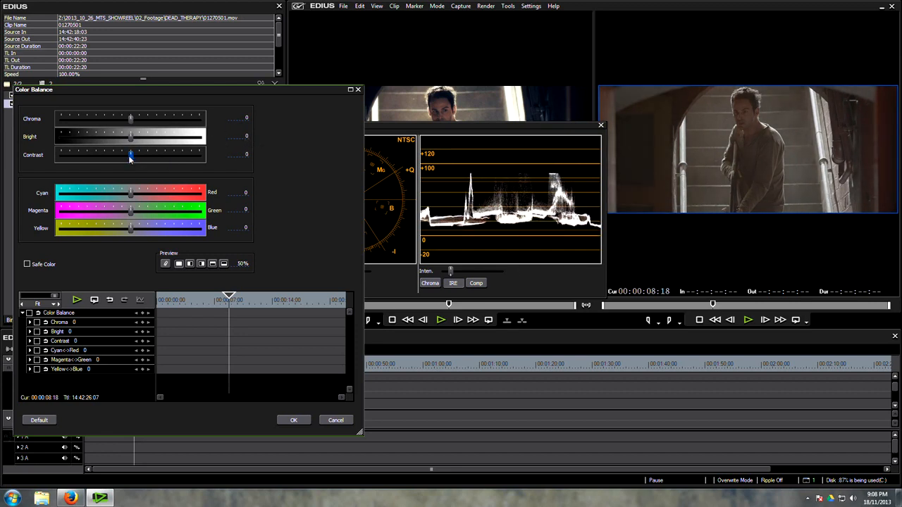
drag(129, 155, 135, 155)
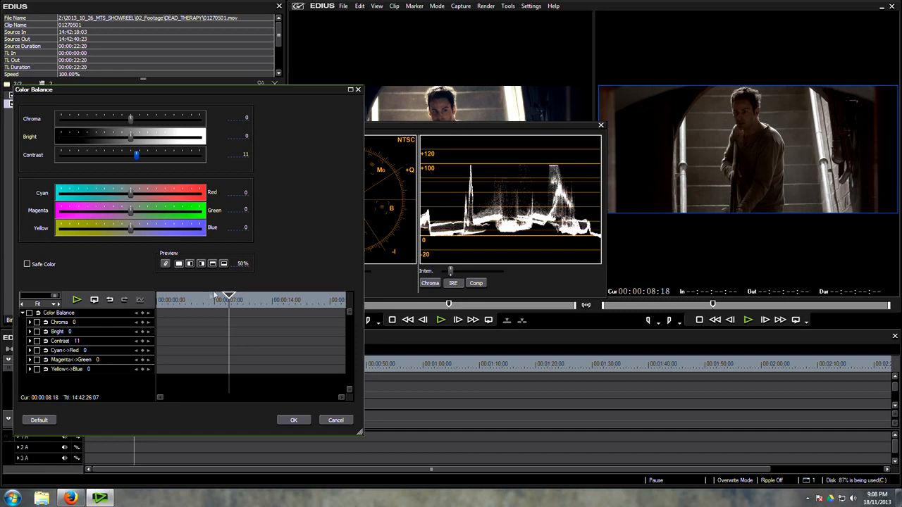
- Try chroma 27, Cyan-Red -8 and Yellow-Blue 2 in Color Balance, comparing against the ungraded image with the split preview
click(190, 265)
drag(241, 266, 235, 135)
drag(132, 121, 145, 122)
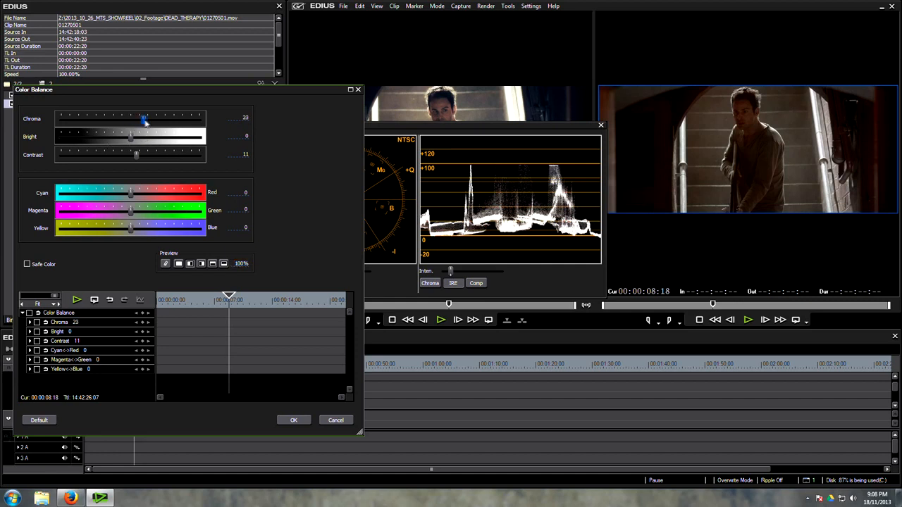
drag(130, 198, 128, 197)
click(245, 267)
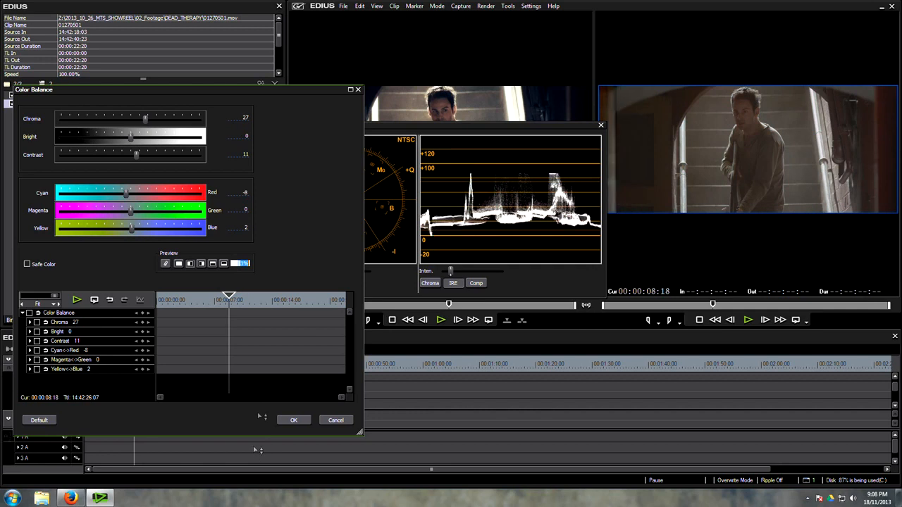
- Reset the Color Balance chroma and contrast to 0
click(245, 119)
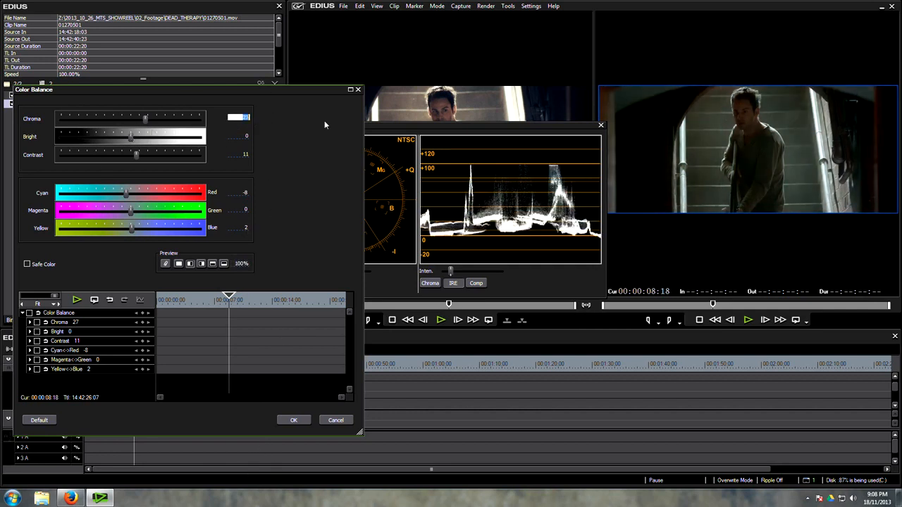
text(0)
click(239, 154)
text(0)
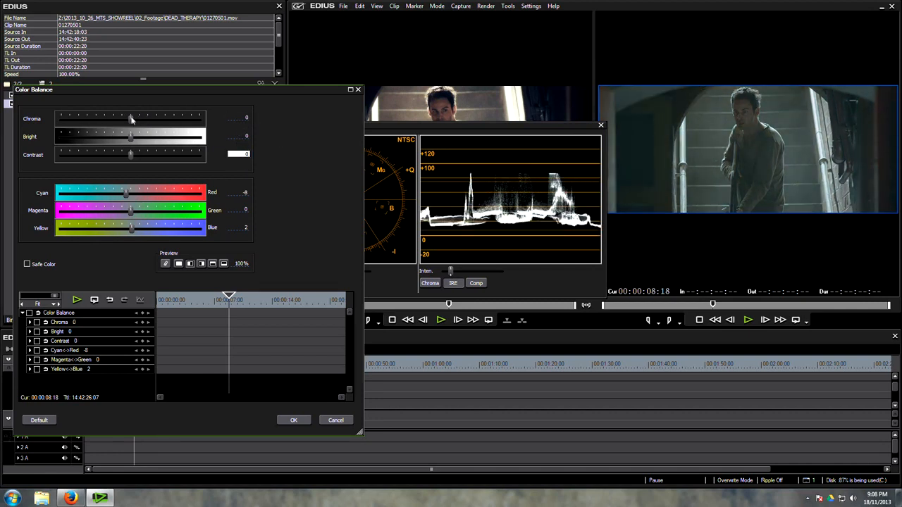
- Try a strong chroma boost of 53, reduce it again and cancel the Color Balance changes
drag(131, 121, 160, 121)
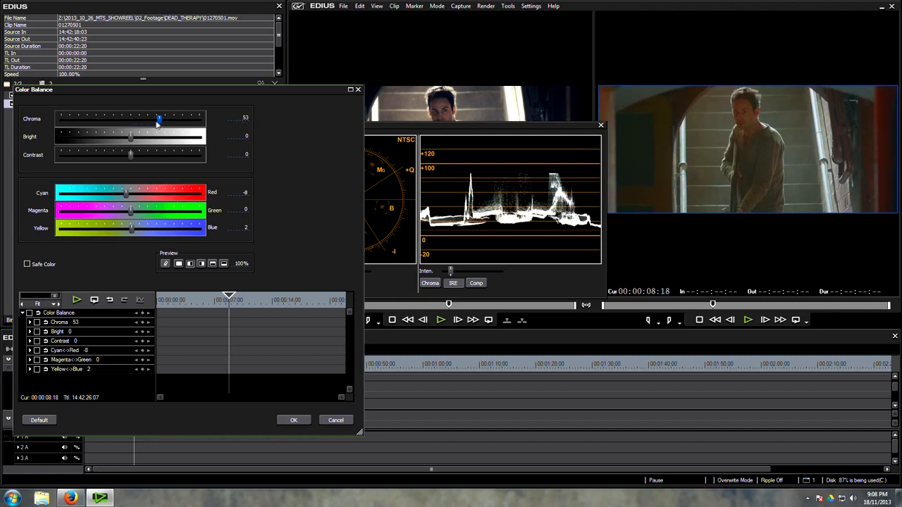
drag(156, 123, 136, 122)
click(340, 420)
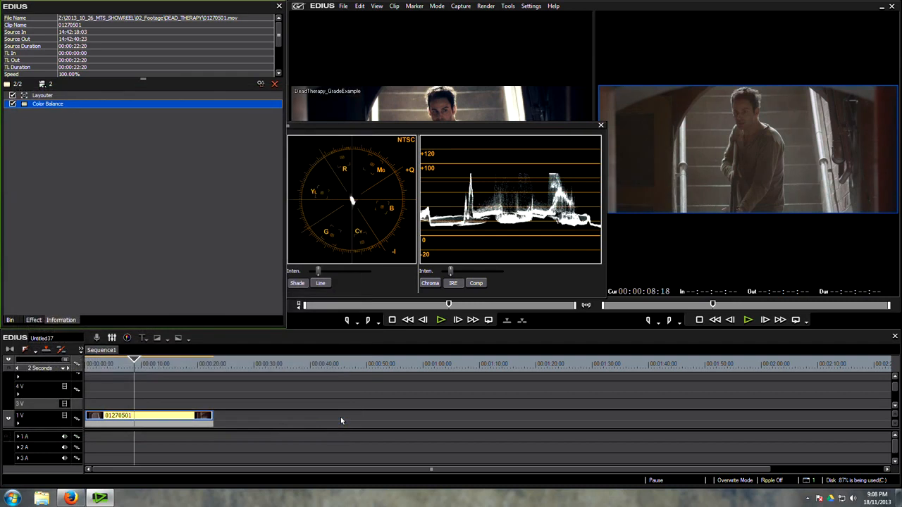
- Apply the YUV Curve filter to clip 01270501, open its settings and place the window beside the waveform
click(35, 321)
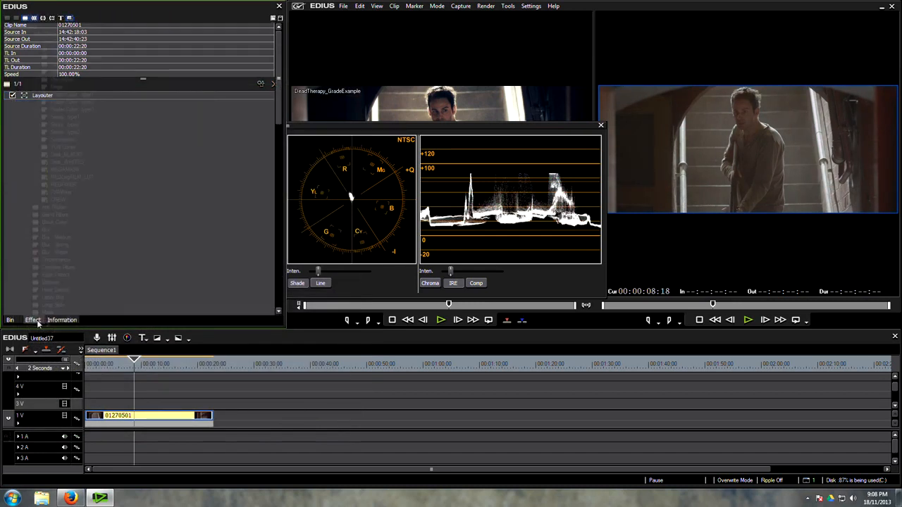
drag(63, 149, 174, 416)
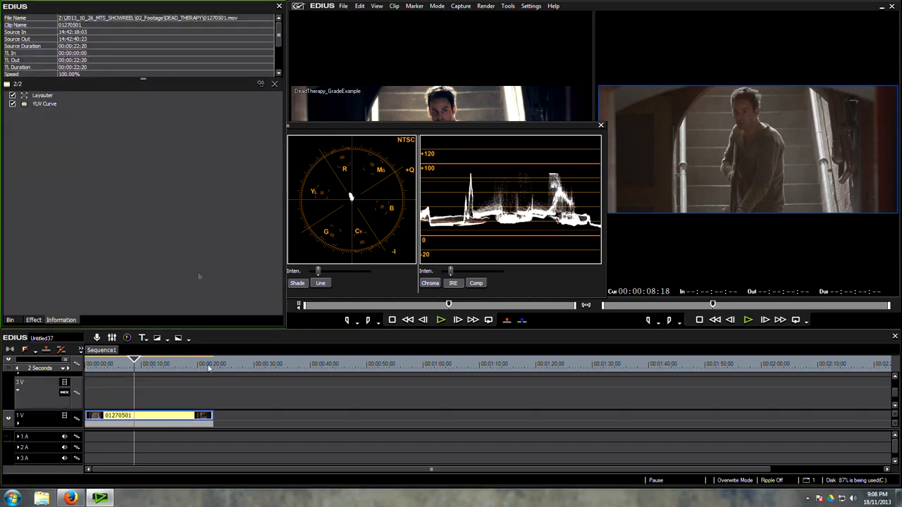
double_click(39, 104)
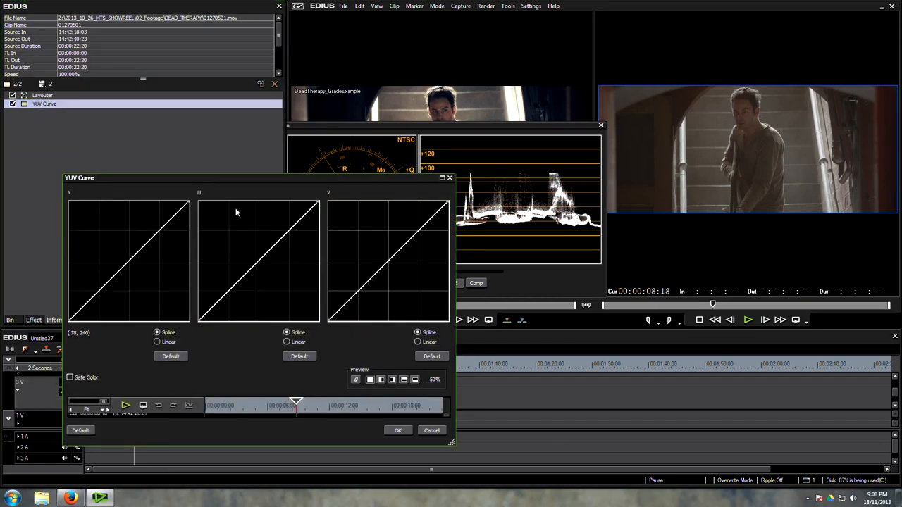
drag(304, 176, 271, 142)
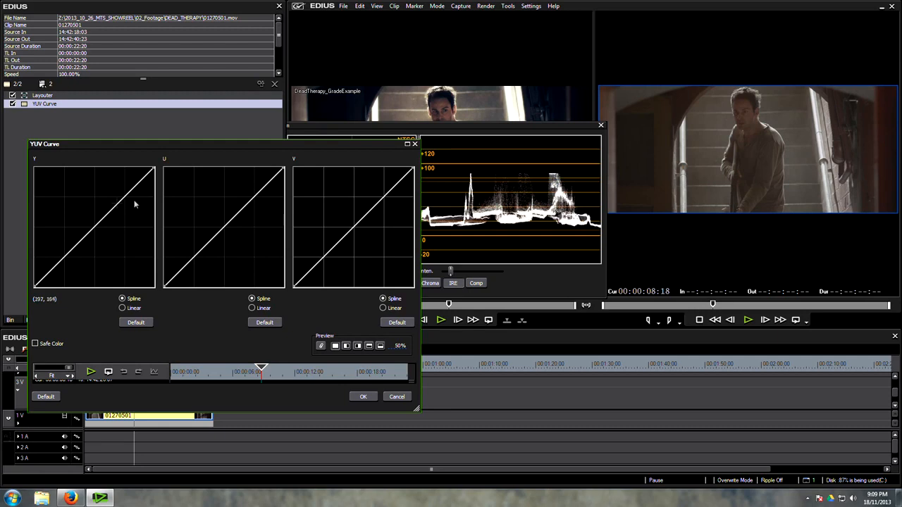
- Add shadow, midtone and highlight points to the Y curve, pull the shadow point down and remove the other two
click(63, 255)
click(88, 230)
click(131, 191)
drag(62, 258, 81, 266)
right_click(89, 230)
right_click(131, 191)
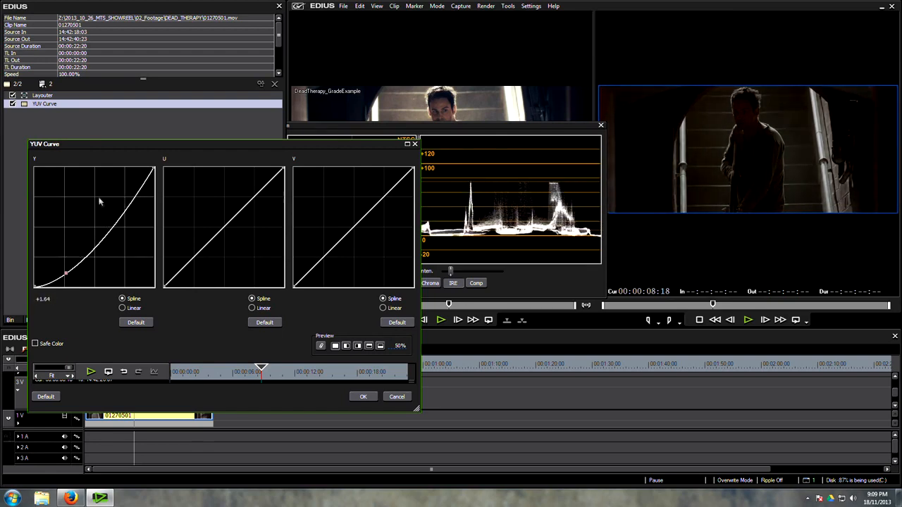
- Try an S-shaped Y curve by raising a highlight point and fine-tuning it against the lowered shadow point
drag(116, 221, 104, 202)
drag(66, 274, 63, 270)
drag(104, 201, 101, 196)
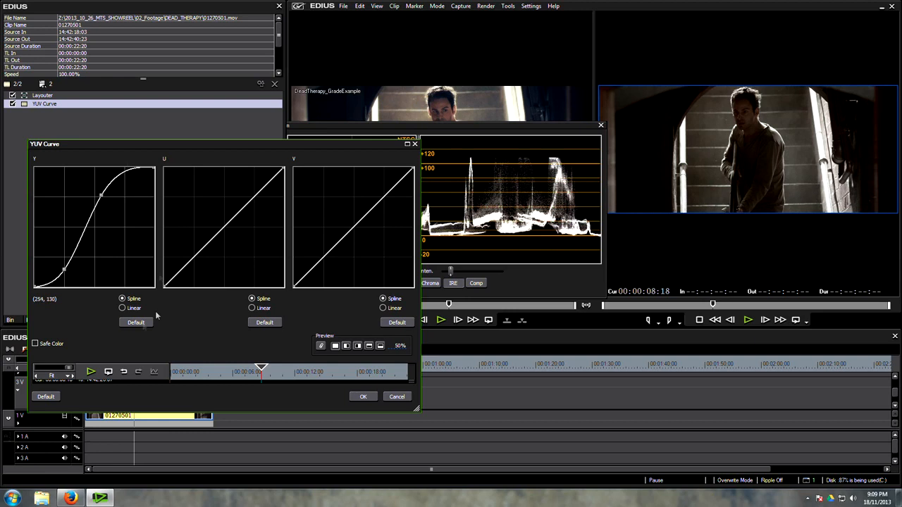
mouse_move(63, 269)
mouse_down()
mouse_move(57, 264)
mouse_move(64, 269)
mouse_up()
drag(104, 194, 103, 201)
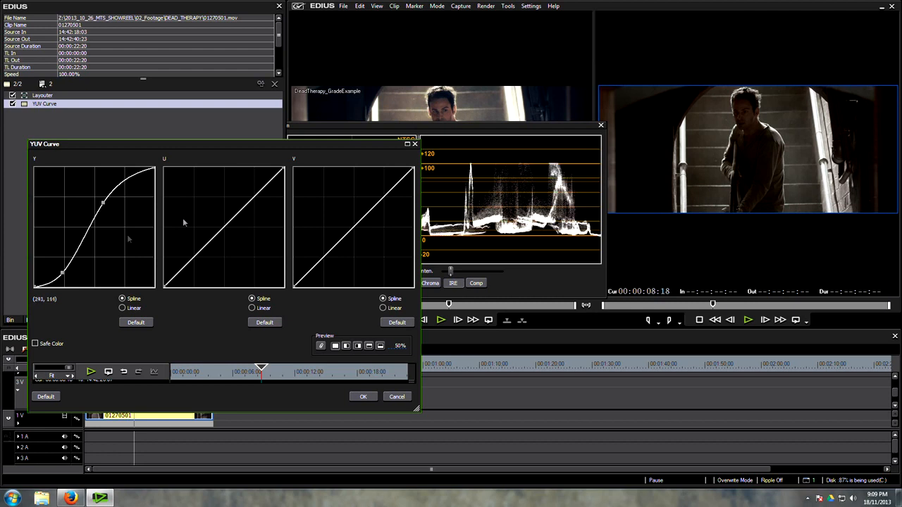
- Try crushing the shadows and adding extra shadow, midtone and highlight points on the Y curve, and reset it to default
drag(60, 276, 52, 285)
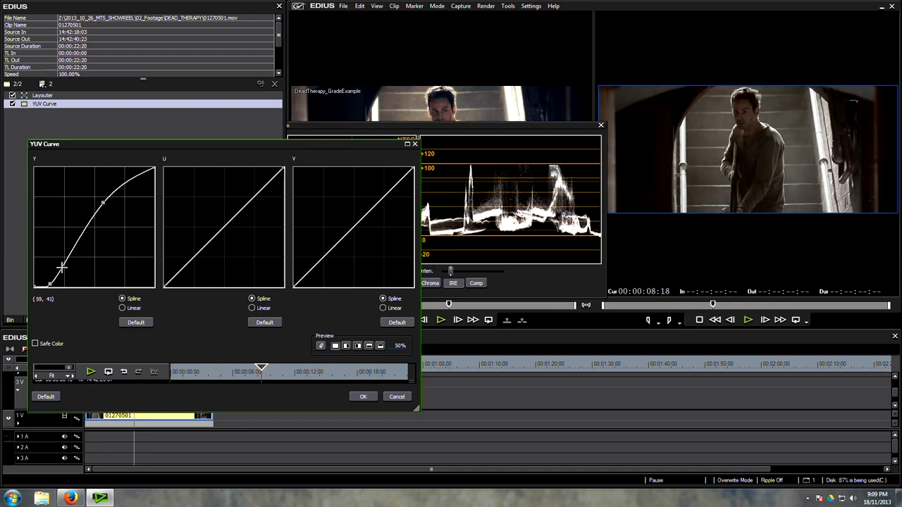
drag(128, 175, 129, 180)
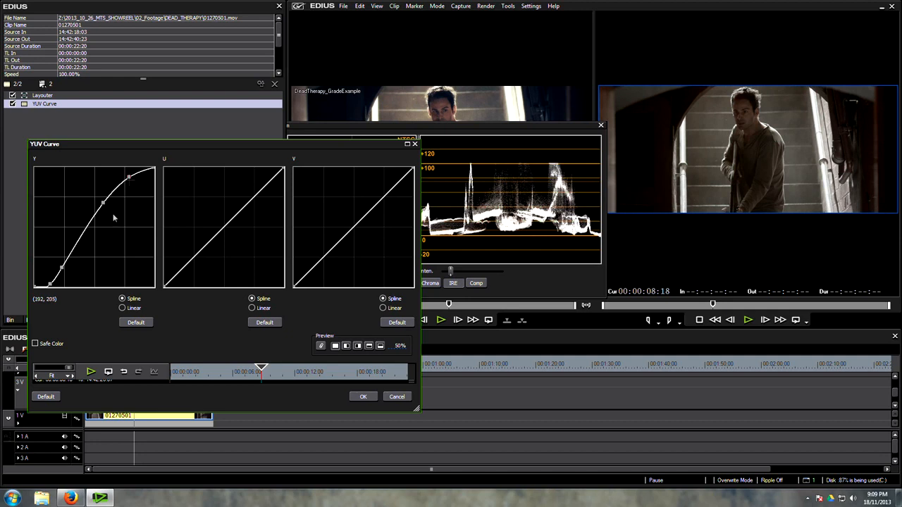
mouse_move(85, 232)
mouse_down()
mouse_move(93, 209)
mouse_move(82, 234)
mouse_move(83, 223)
mouse_up()
click(136, 322)
- Reshape the Y curve with a point low in the shadows and a raised midtone point, comparing with the split preview set to 100%
drag(58, 263, 43, 286)
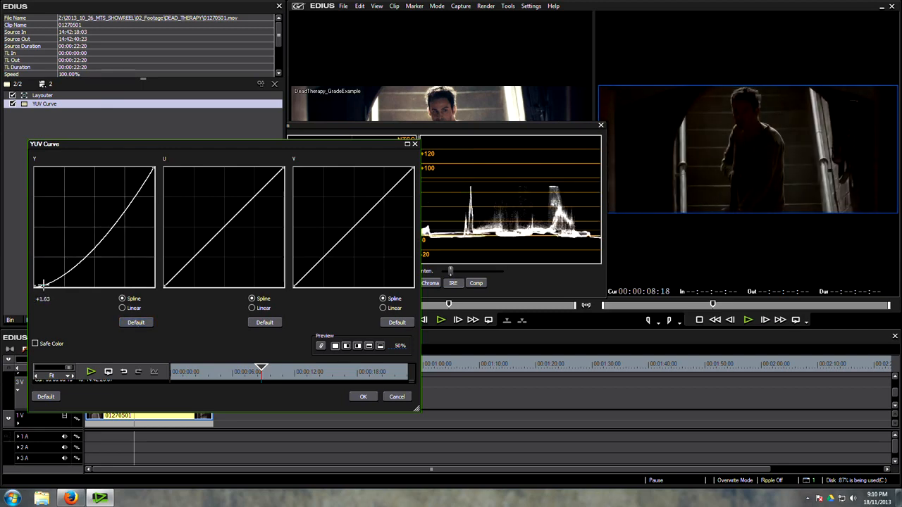
drag(94, 244, 97, 210)
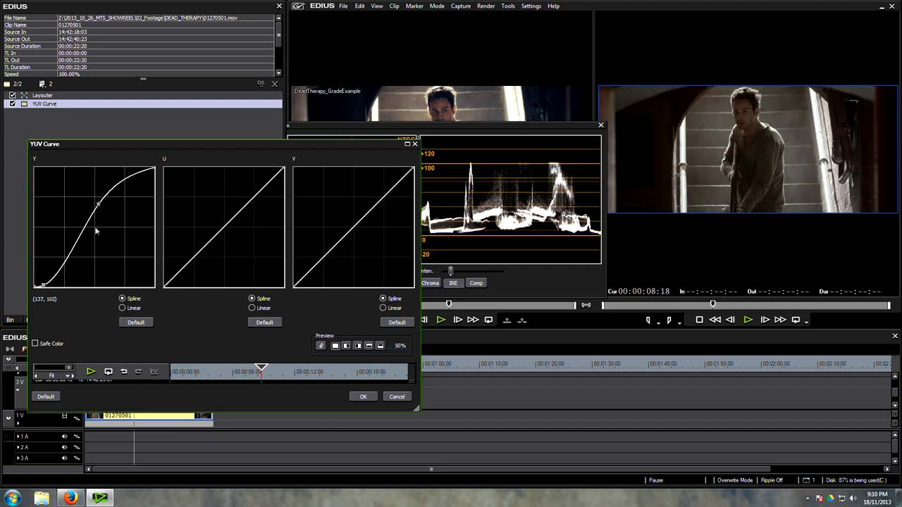
click(347, 347)
drag(398, 346, 382, 120)
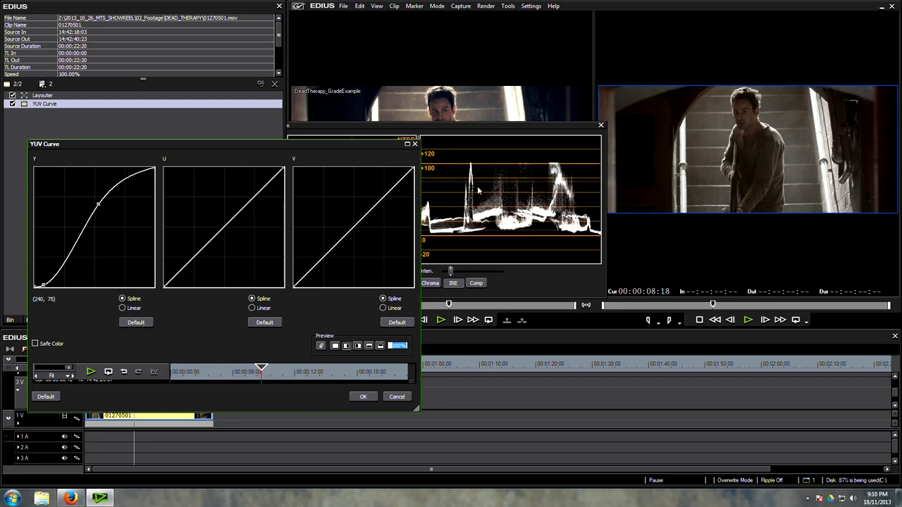
drag(41, 285, 43, 286)
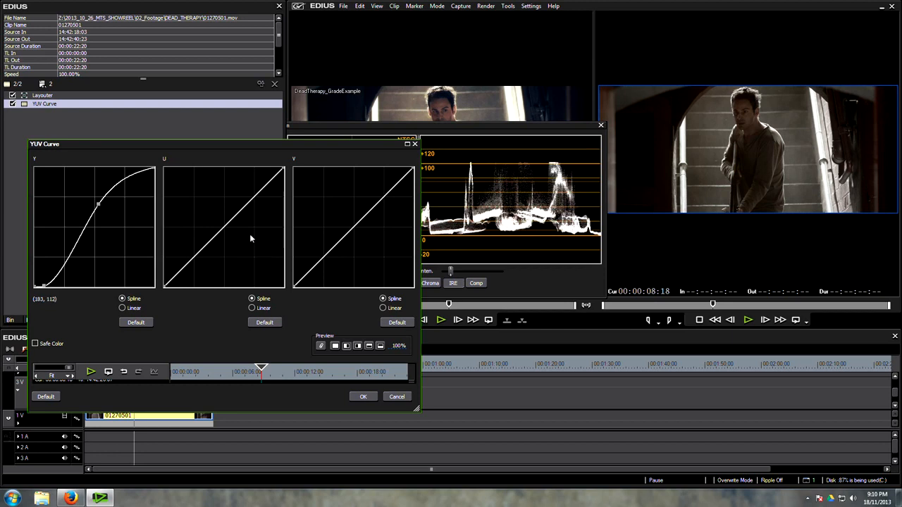
- Try bending the U and V curves with midtone and shadow points, and restore the U curve to default
mouse_move(224, 220)
mouse_down()
mouse_move(224, 230)
mouse_move(202, 195)
mouse_move(226, 228)
mouse_move(213, 195)
mouse_move(264, 256)
mouse_move(237, 216)
mouse_up()
drag(346, 232, 376, 258)
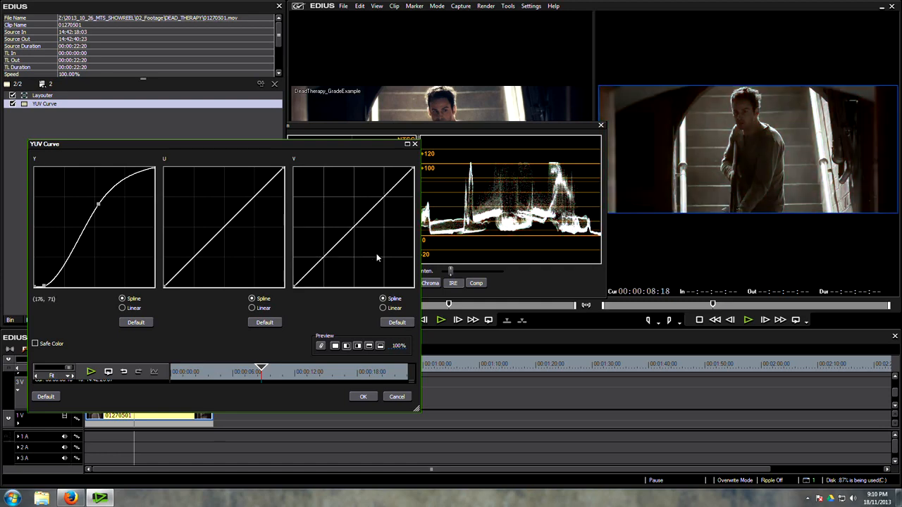
drag(186, 267, 194, 275)
drag(230, 244, 247, 195)
click(264, 322)
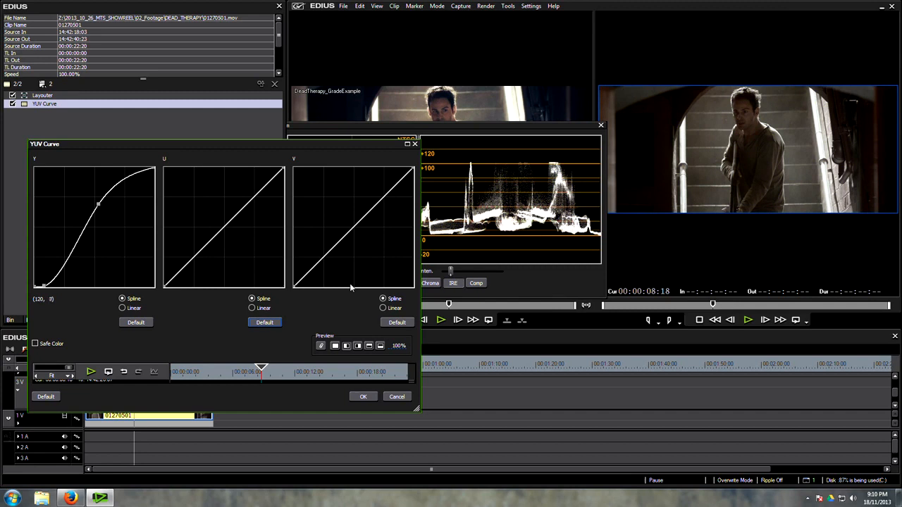
- Steepen the U and V curves by moving both end points of each inward by about 65 levels
drag(162, 287, 192, 287)
drag(282, 167, 254, 168)
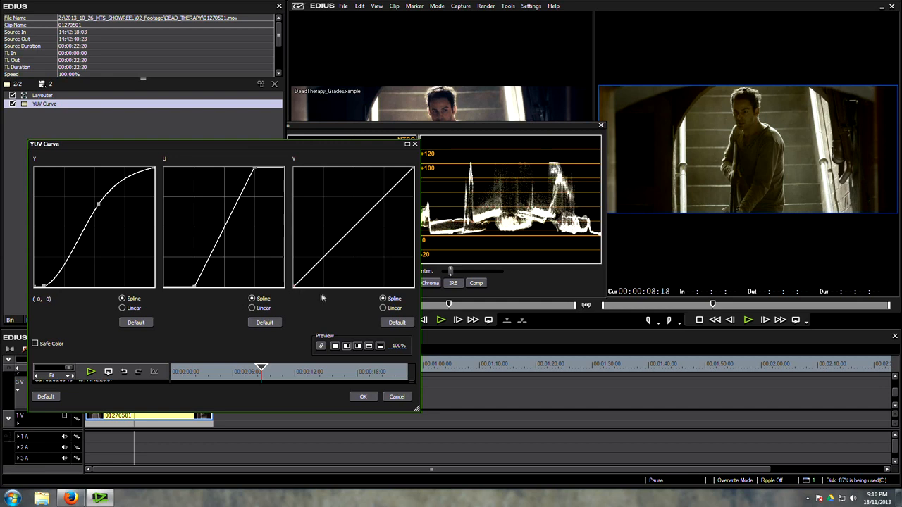
drag(294, 288, 324, 288)
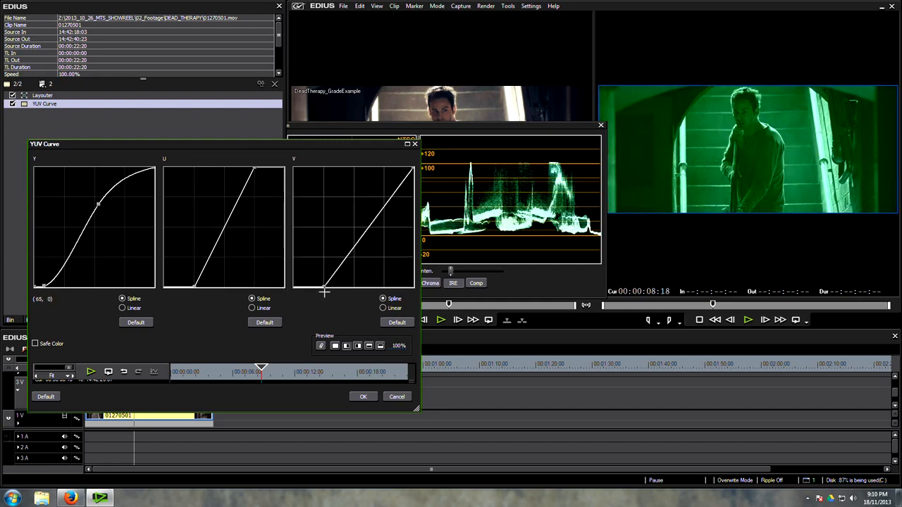
drag(412, 169, 384, 168)
- Move the Vector Scope/Waveform off the reference image and nudge the U curve's low point and V curve's high point slightly outward
drag(356, 124, 607, 254)
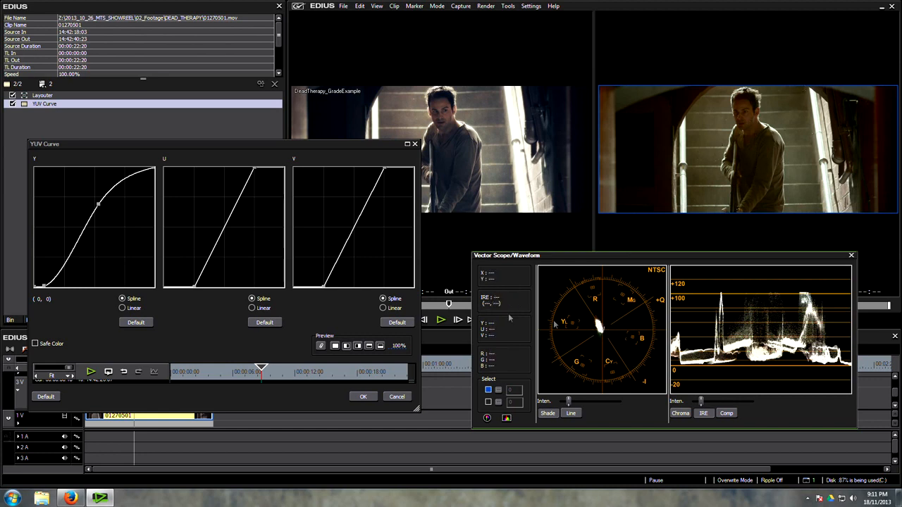
drag(194, 286, 191, 290)
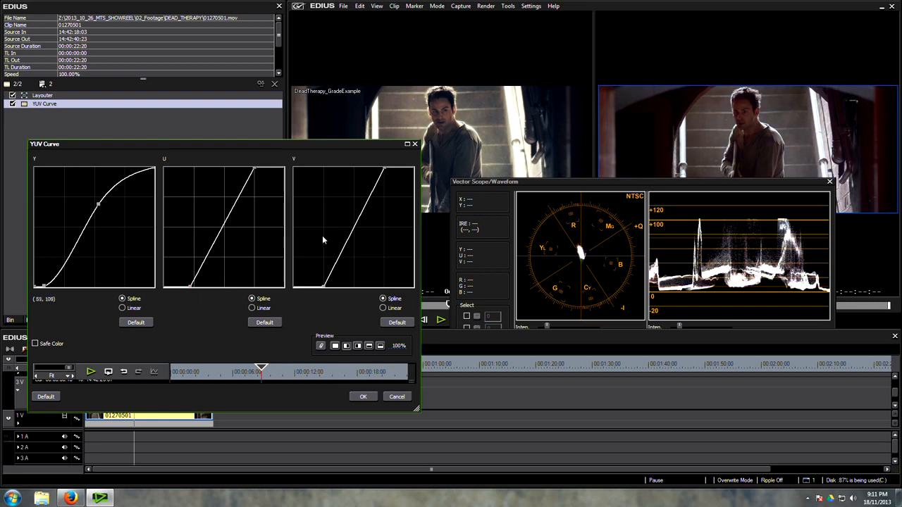
drag(385, 167, 387, 167)
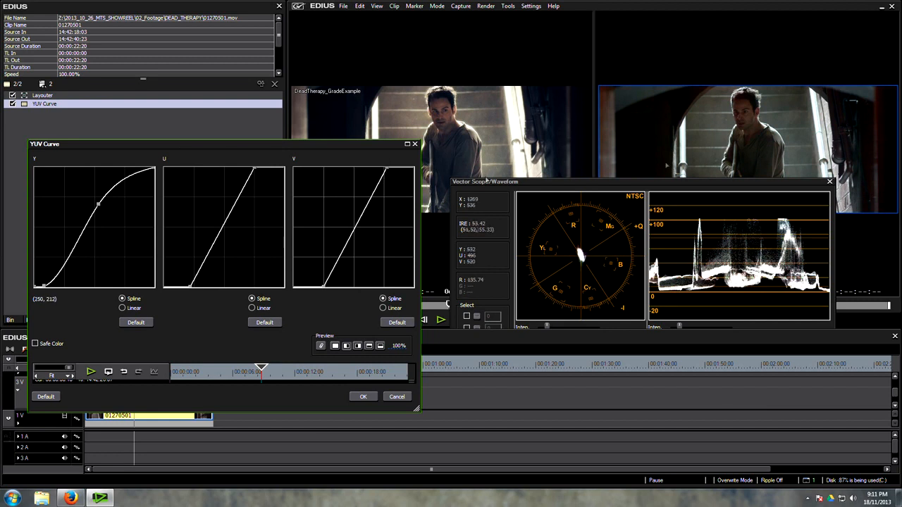
drag(397, 346, 365, 240)
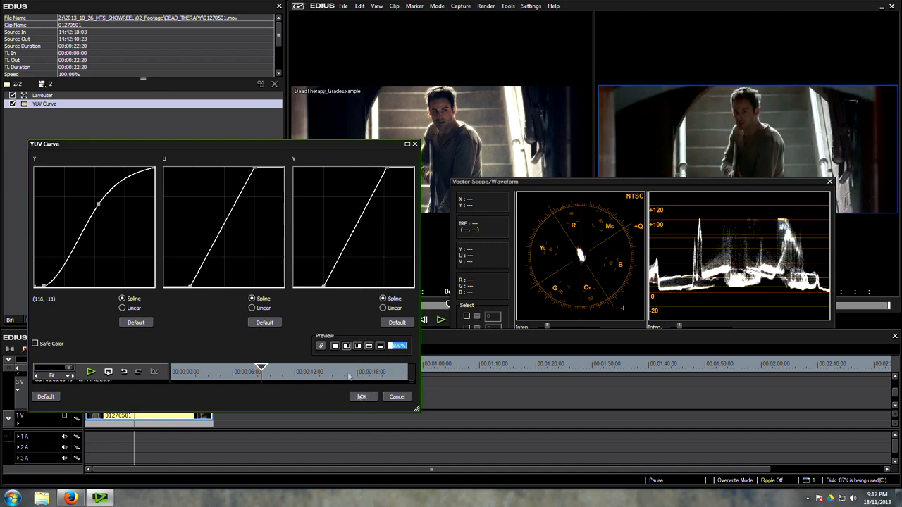
- Confirm the YUV Curve settings and play the graded clip on the timeline
click(363, 397)
drag(134, 362, 102, 364)
key(space)
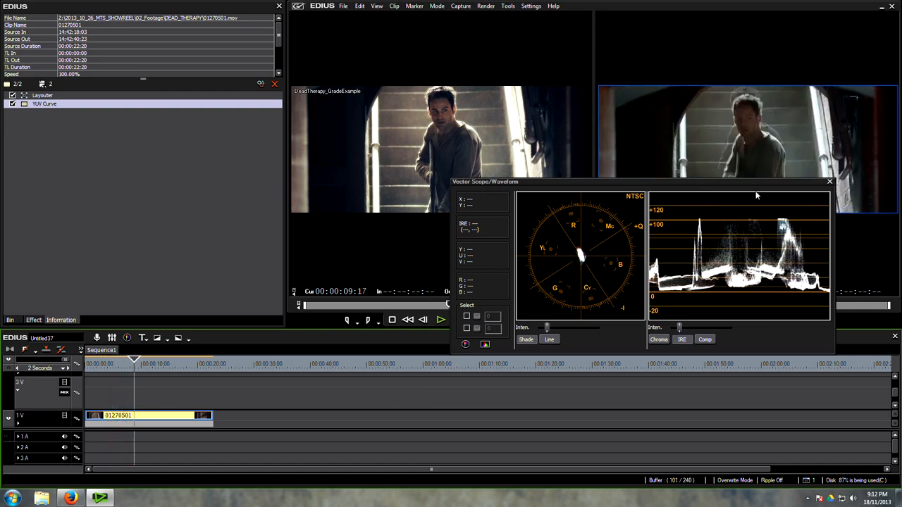
- Keep the project's video quantization bit rate at 10bit and confirm the current project settings
click(532, 6)
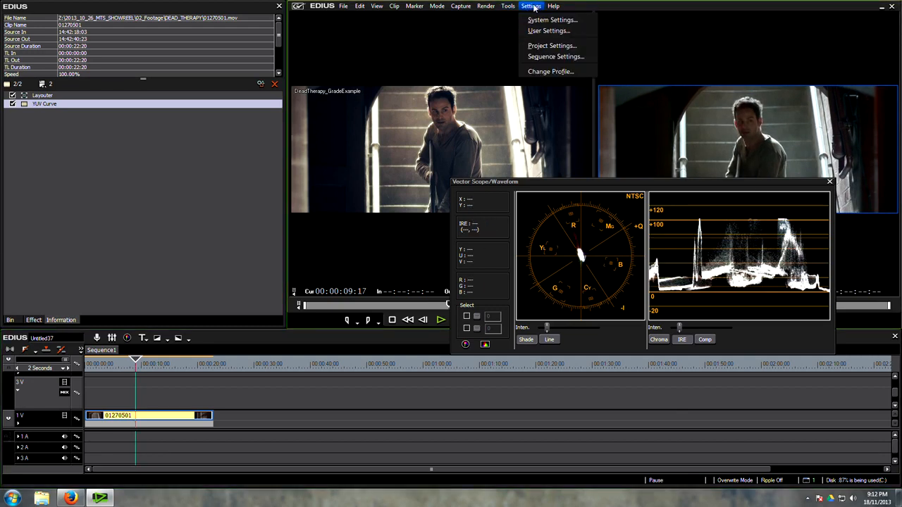
click(552, 46)
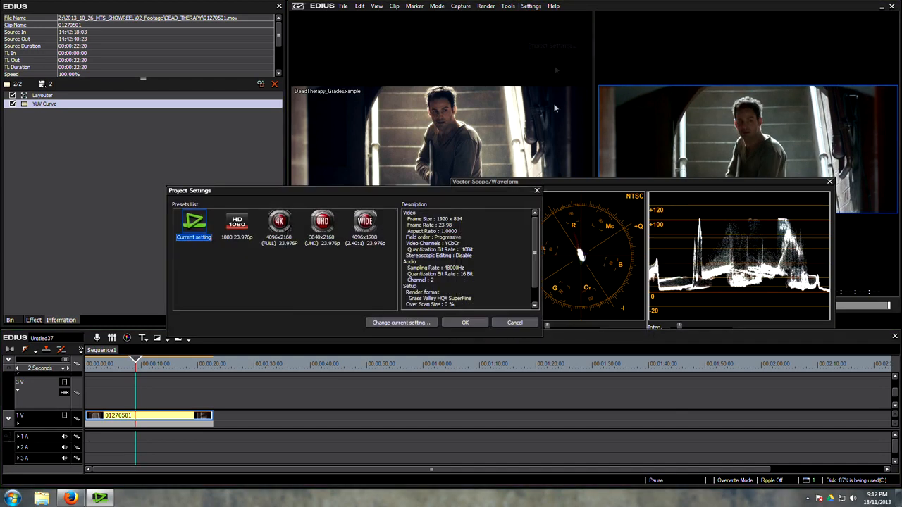
click(400, 322)
click(236, 260)
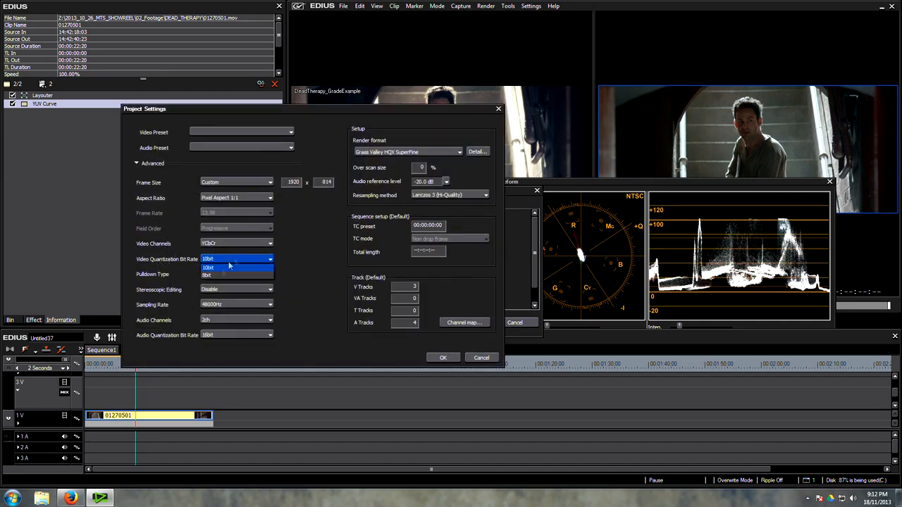
click(223, 267)
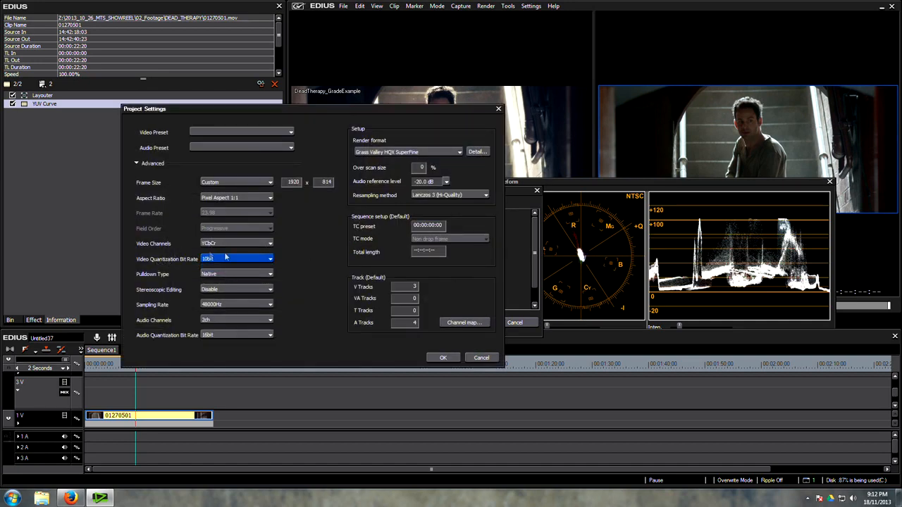
click(445, 358)
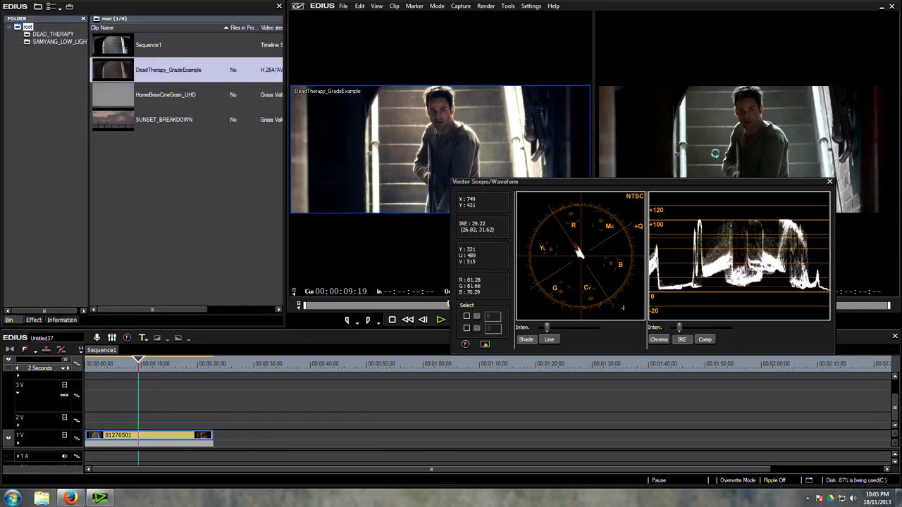
- Close the Vector Scope/Waveform and apply the Mask filter to clip 01270501 with its settings open
double_click(717, 157)
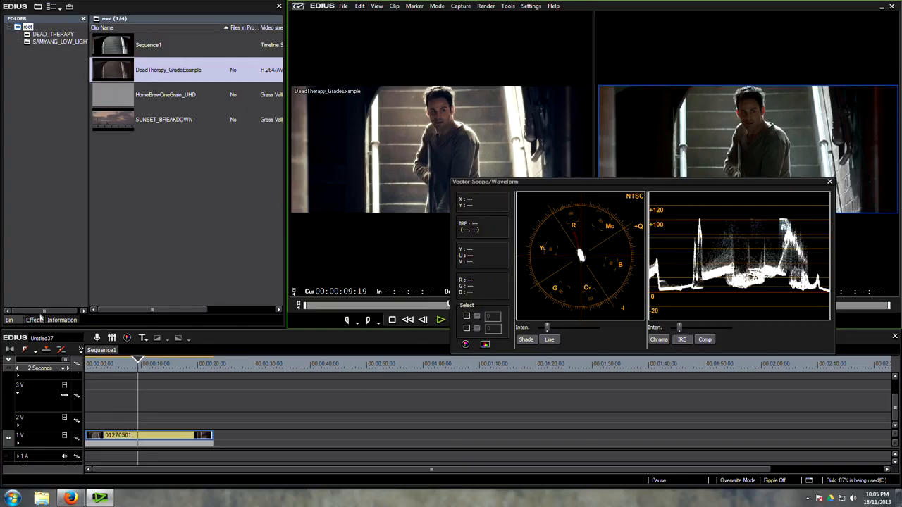
click(829, 183)
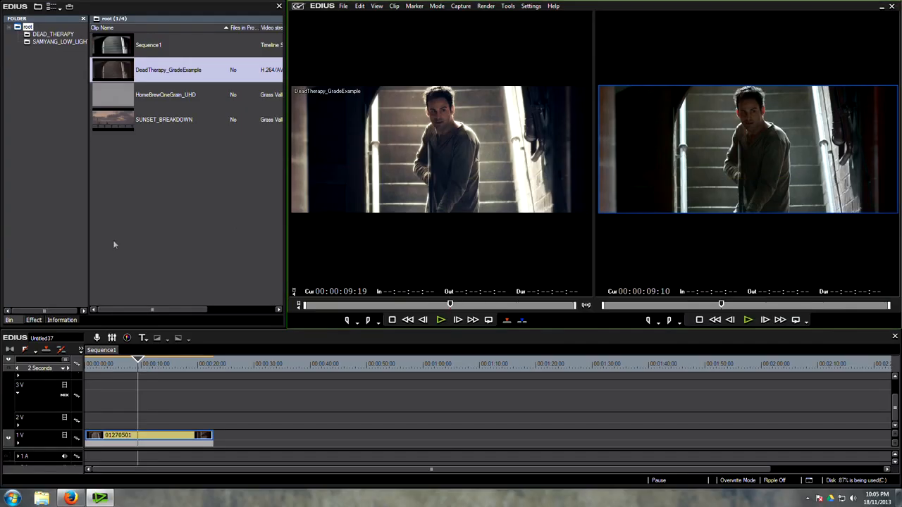
click(33, 321)
scroll(106, 264, down, 10)
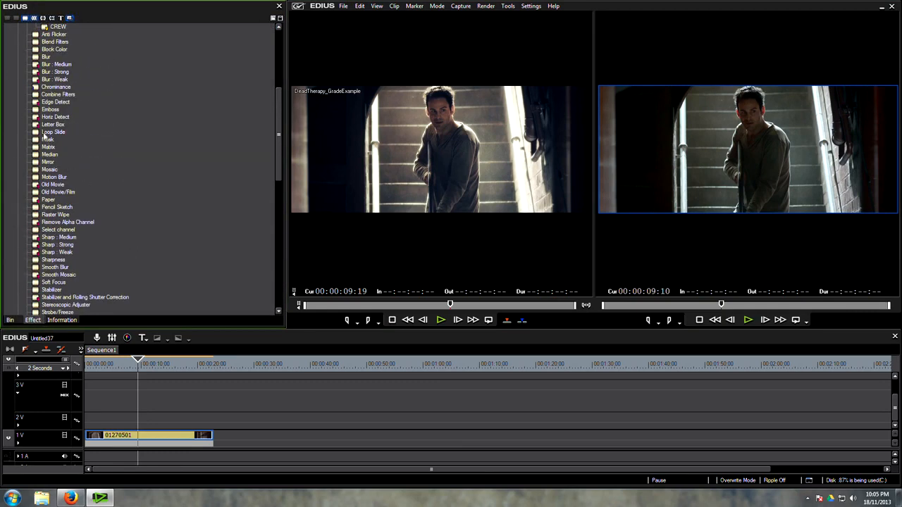
drag(44, 141, 172, 437)
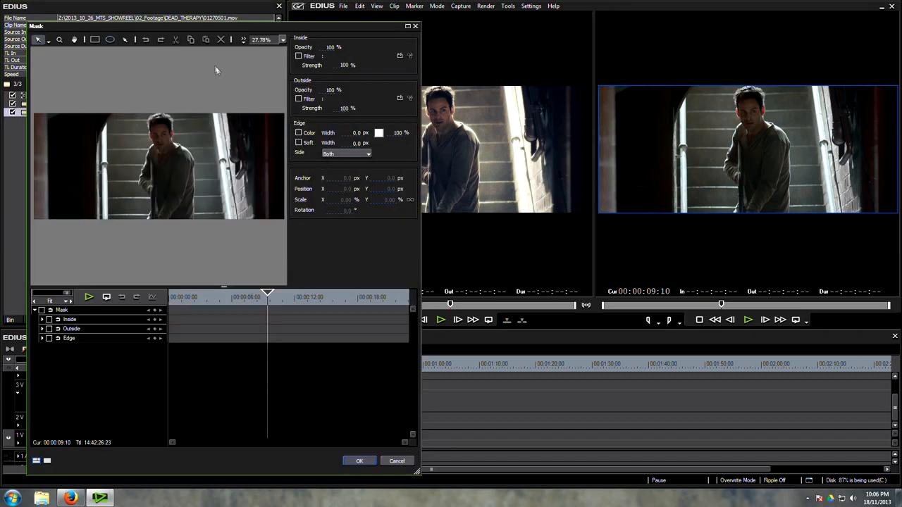
- Try outlining the man with a freeform mask path, shift the shape off him, and delete it
click(125, 40)
click(152, 124)
click(149, 184)
click(122, 210)
click(168, 232)
click(180, 201)
click(220, 195)
click(193, 154)
click(171, 137)
click(171, 116)
click(153, 124)
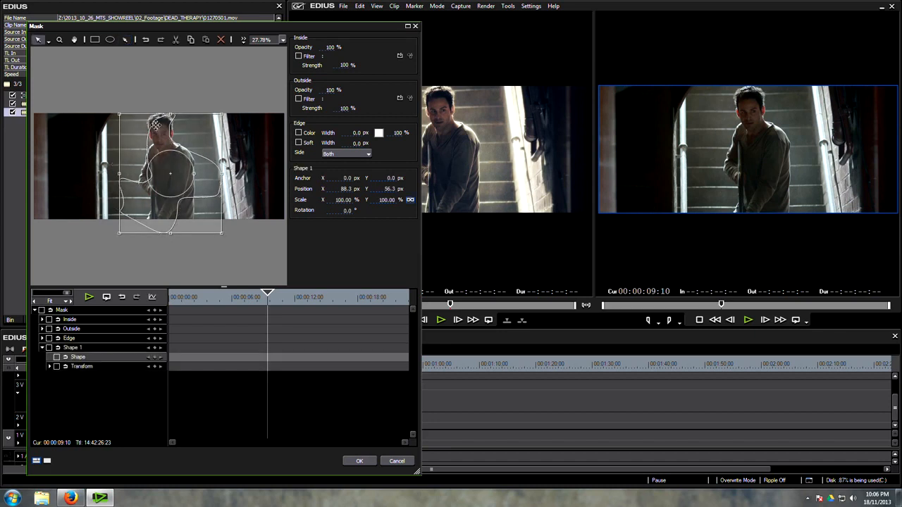
drag(179, 178, 155, 147)
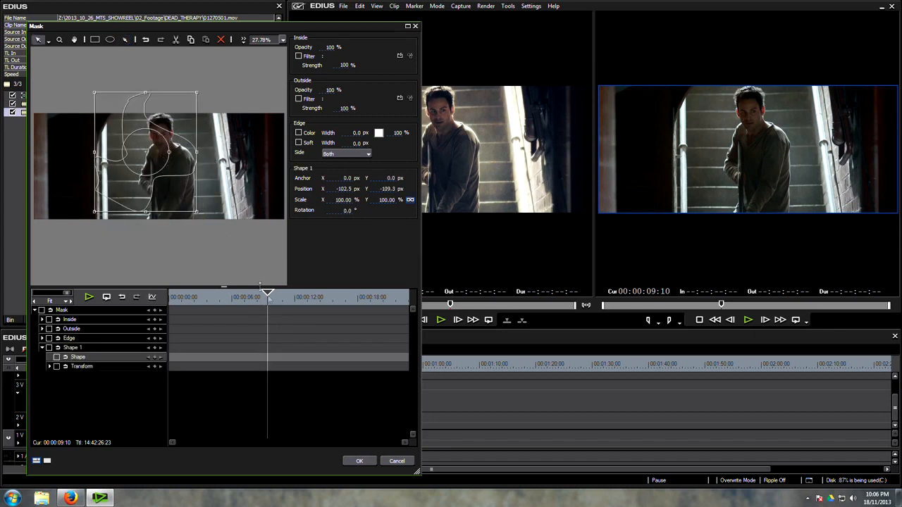
key(Delete)
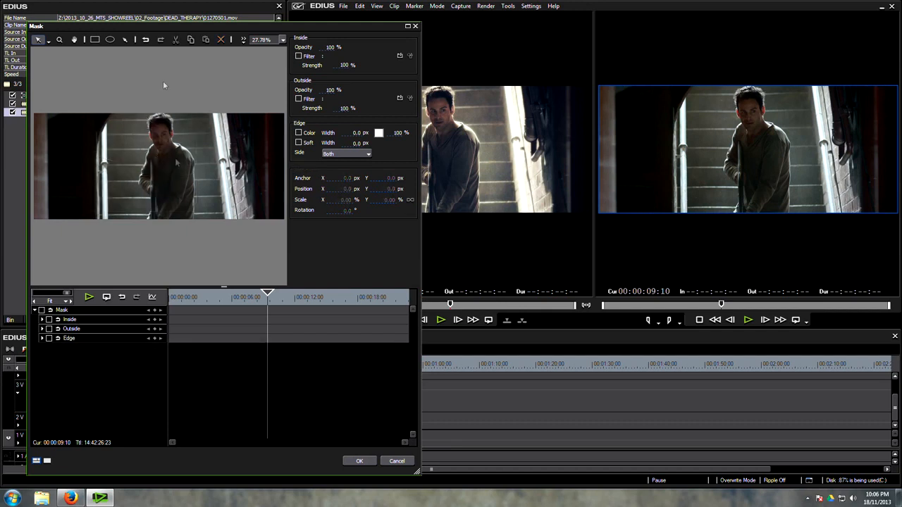
- Draw a tall elliptical mask around the man at about X 46.8, Y 68.4 px with an 800 px soft edge
click(110, 39)
drag(108, 88, 232, 268)
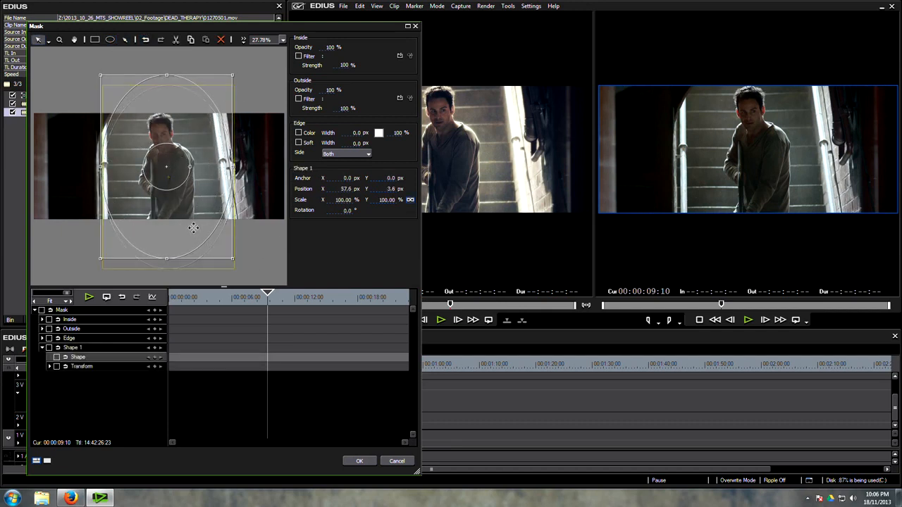
click(298, 142)
click(351, 143)
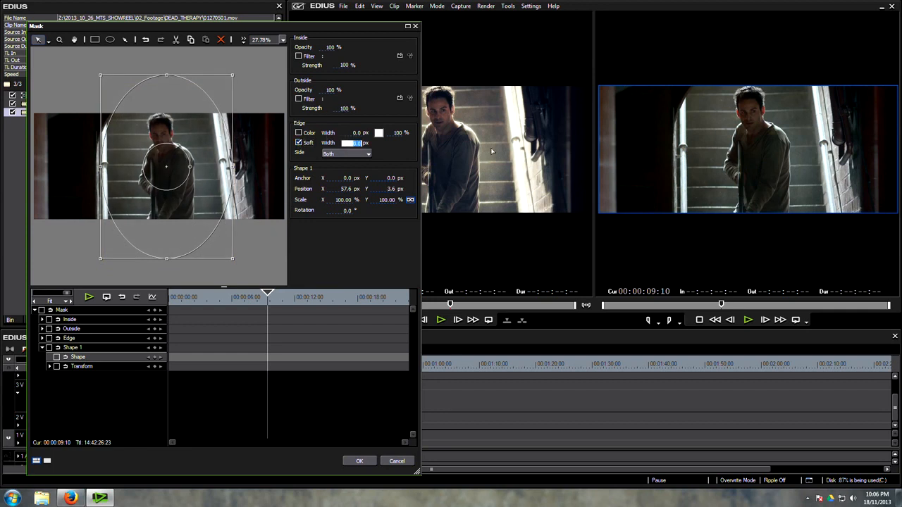
text(800)
drag(182, 186, 180, 194)
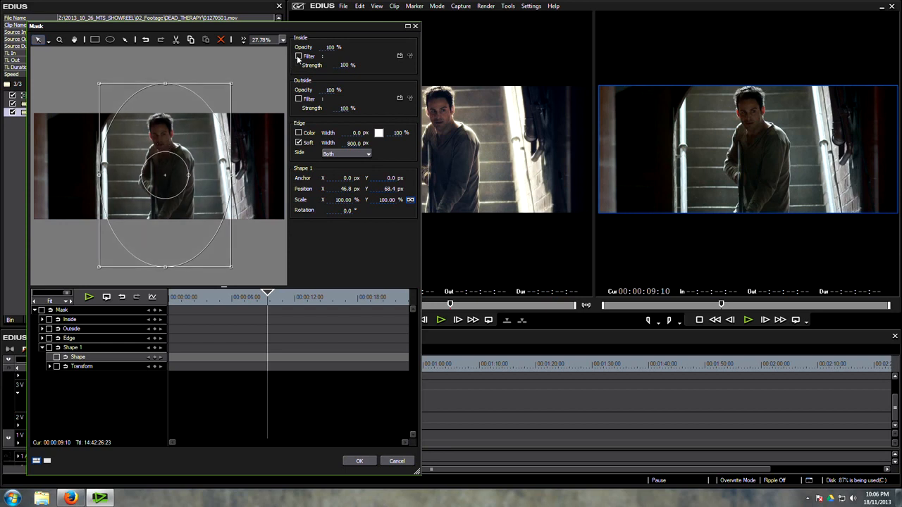
- Assign Combine Filters as the filter for the inside of the mask
click(400, 56)
click(300, 271)
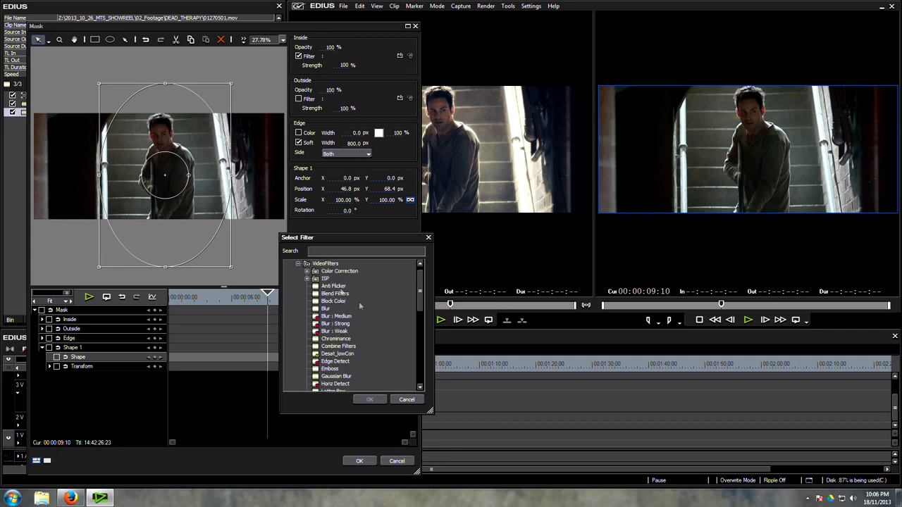
click(338, 346)
click(370, 400)
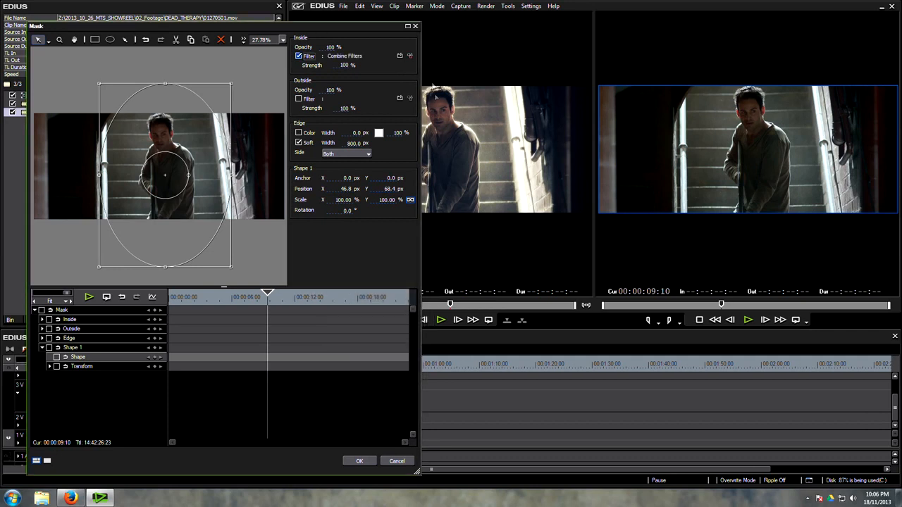
- Set the first two combined filters inside the mask to YUV Curve and Sharpness
click(409, 56)
click(122, 271)
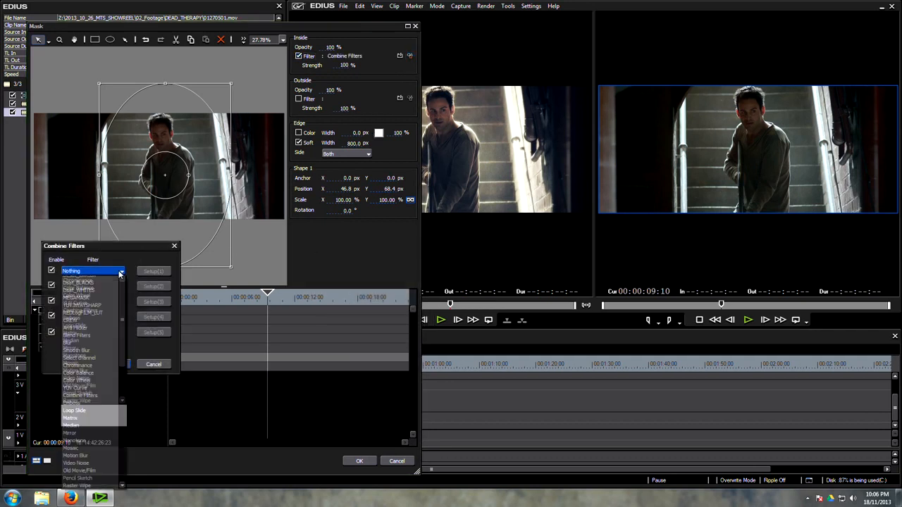
click(77, 399)
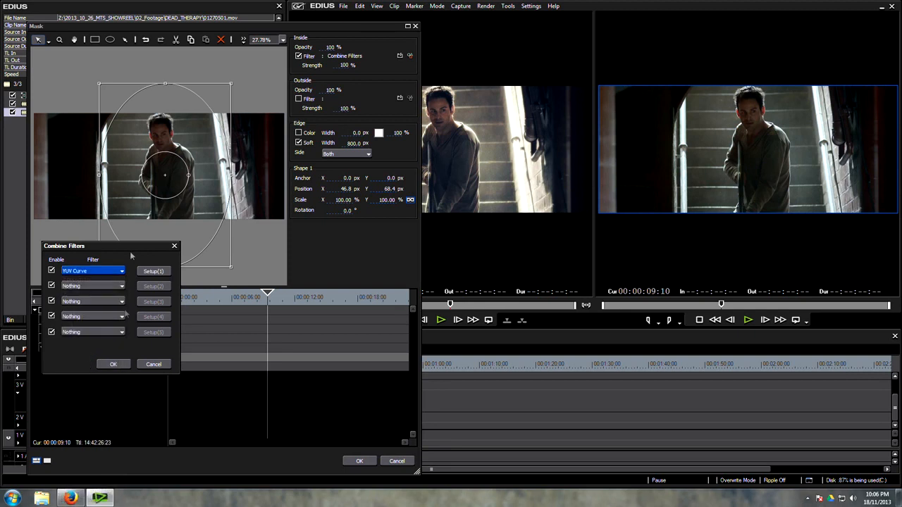
click(122, 286)
scroll(82, 264, down, 5)
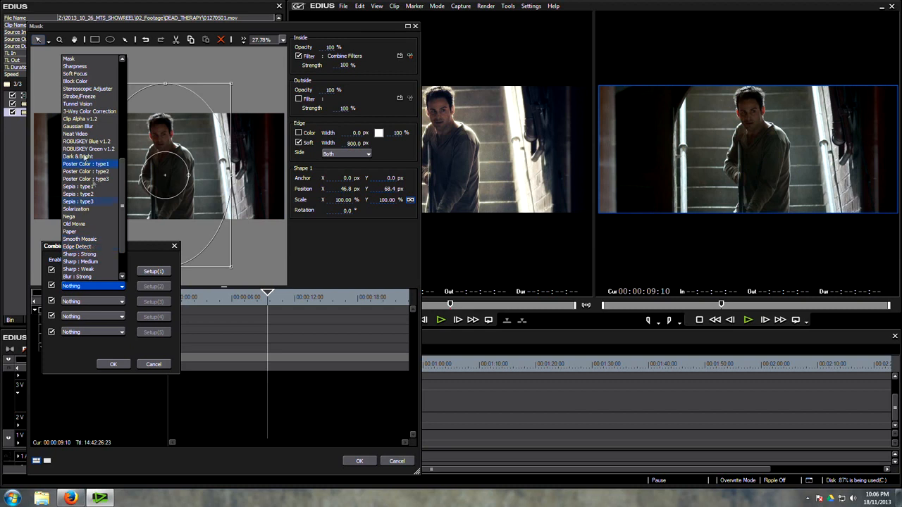
scroll(91, 208, up, 2)
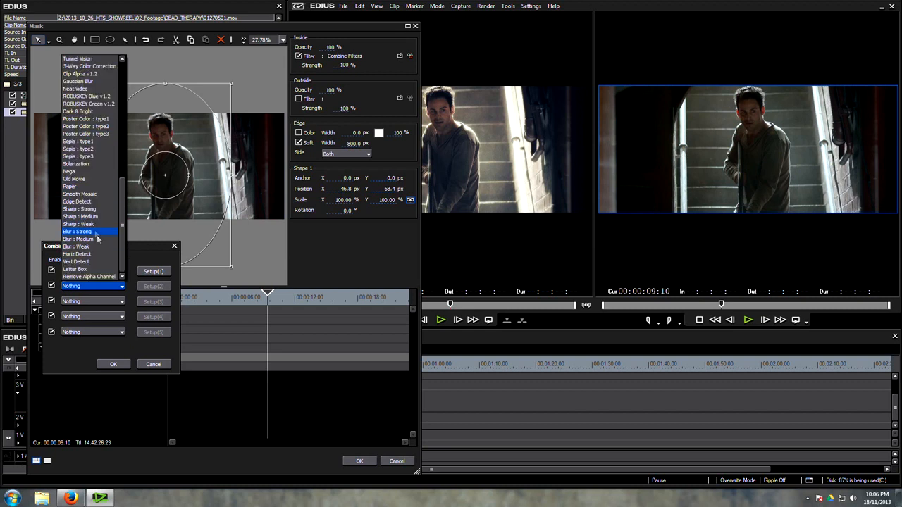
click(91, 112)
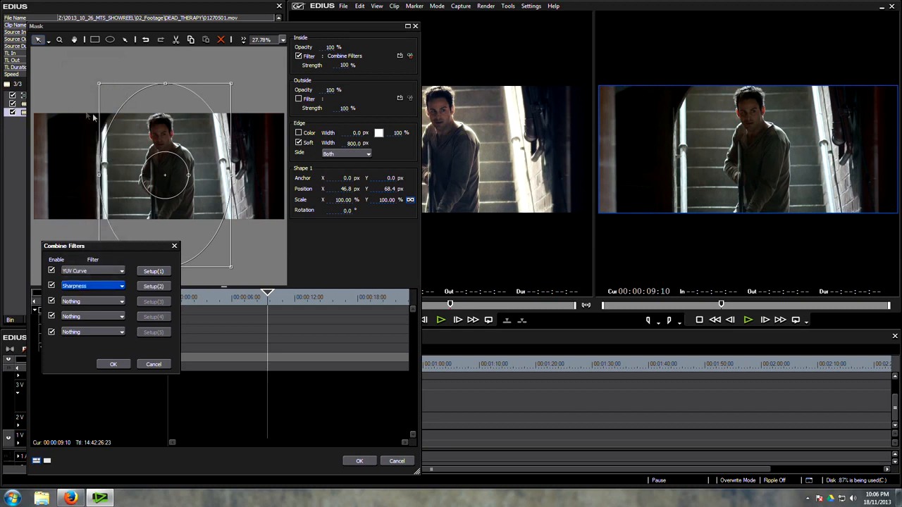
- Adjust the Sharp amount of the mask's Sharpness filter and confirm it
click(152, 287)
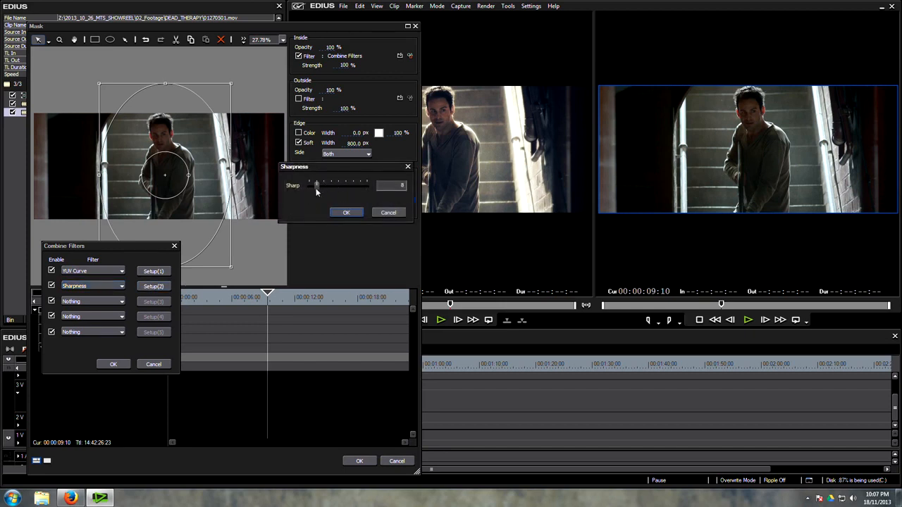
drag(324, 192, 342, 191)
click(348, 212)
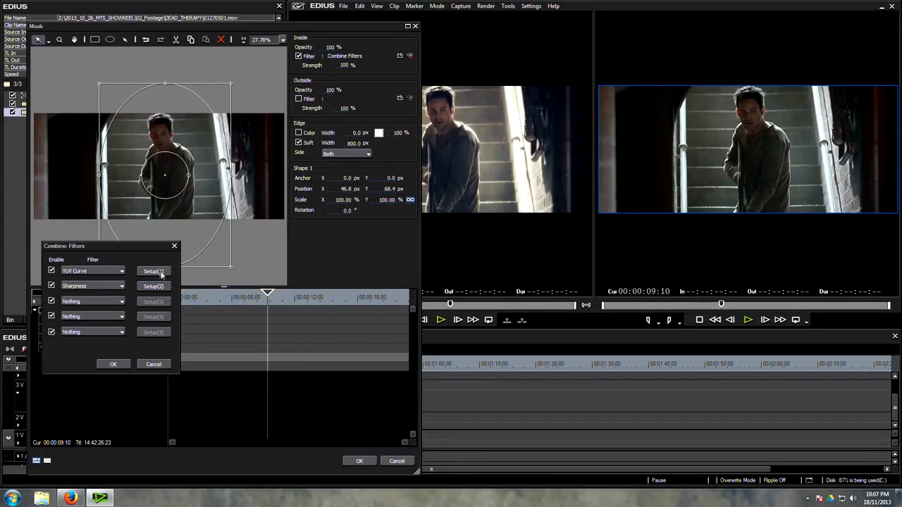
- Shape the inside filter's Y curve into an S by raising a highlight point and lowering two shadow points
click(154, 271)
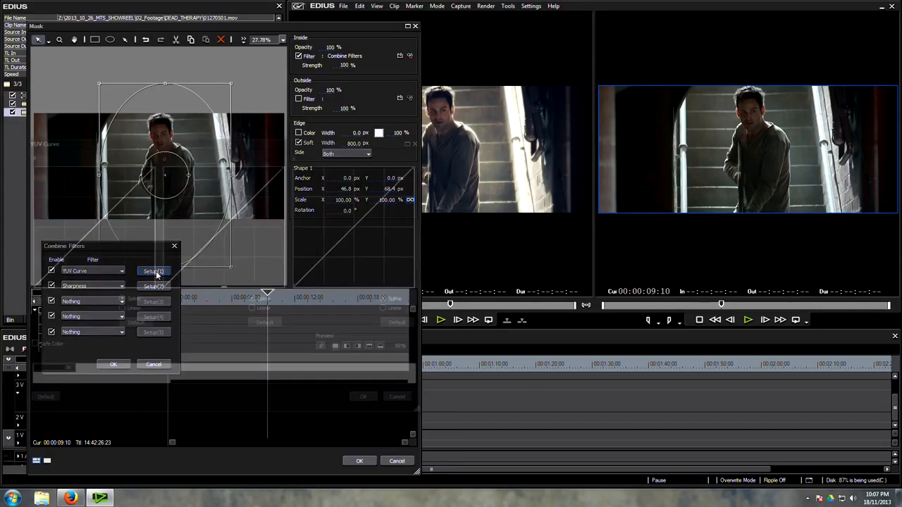
drag(112, 210, 110, 199)
drag(62, 247, 62, 263)
drag(110, 200, 103, 198)
drag(61, 258, 50, 275)
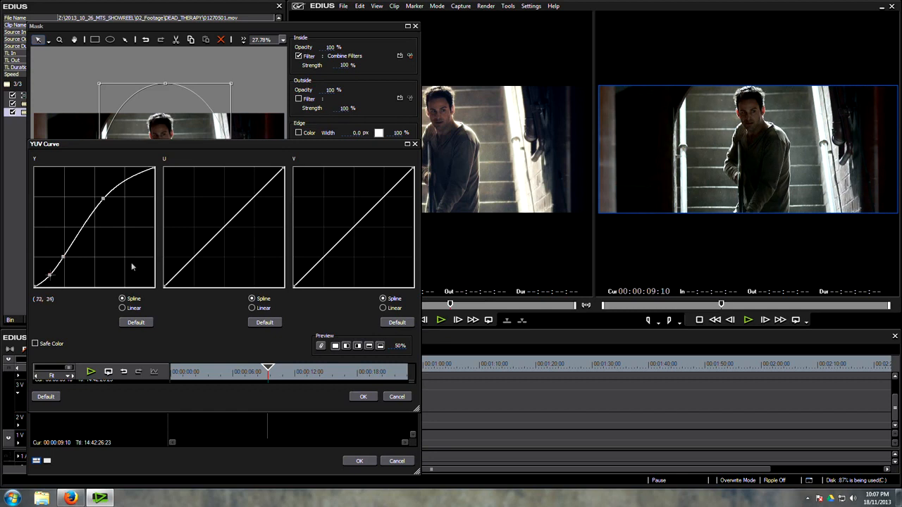
- Compare the mask's YUV Curve grade with a split preview, and confirm the curve, combined filters and mask
click(346, 348)
drag(401, 347, 360, 285)
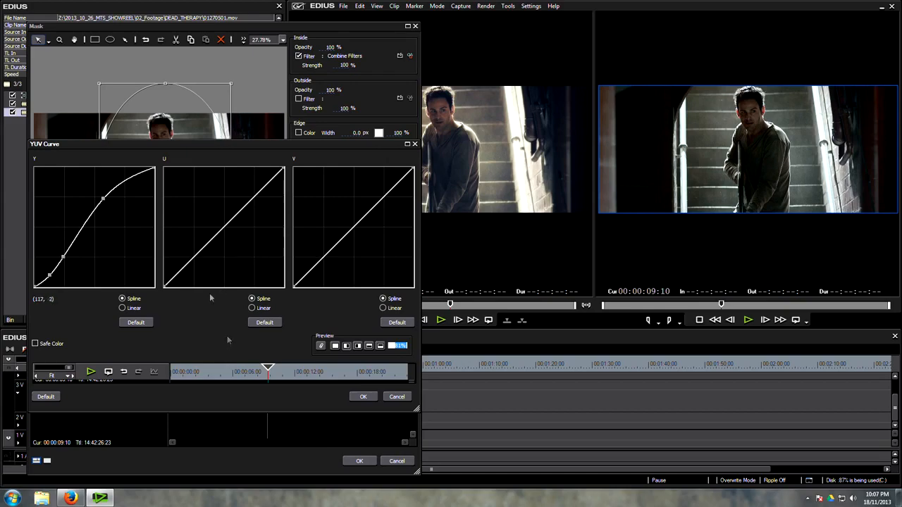
click(363, 396)
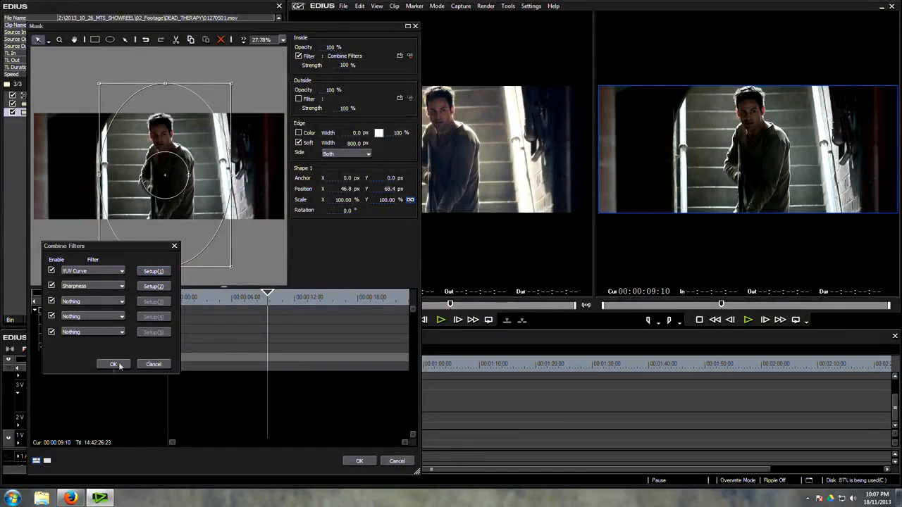
click(114, 365)
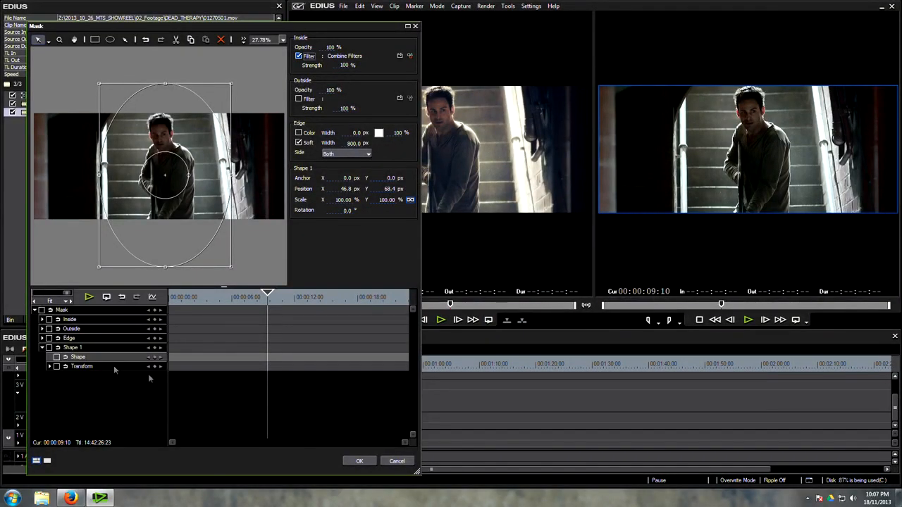
click(357, 462)
- Switch the preview to Single Mode and scrub the masked clip between 00:00:09:08 and 00:00:09:10
mouse_move(141, 367)
mouse_down()
mouse_move(124, 368)
mouse_move(137, 368)
mouse_up()
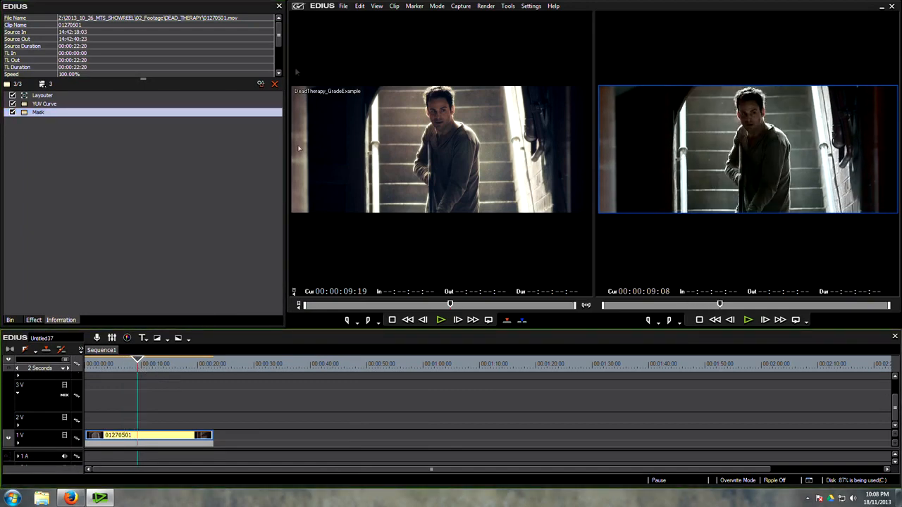
click(377, 6)
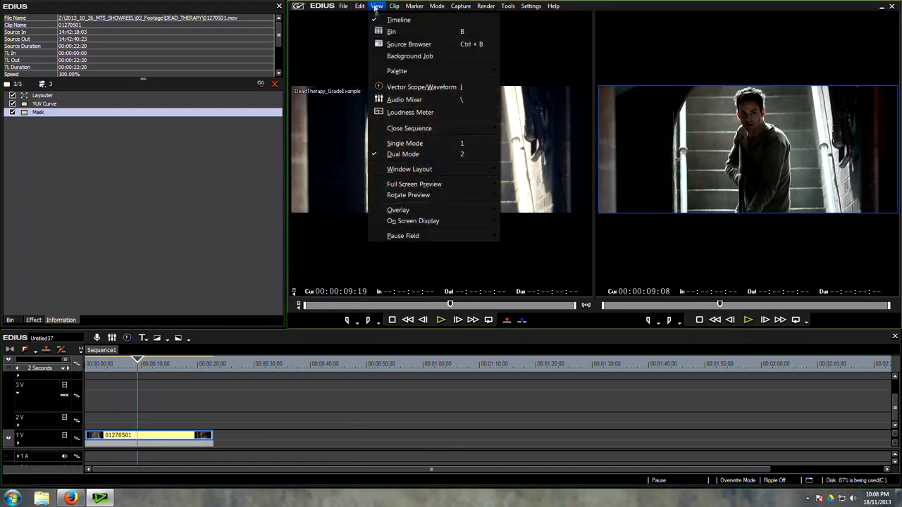
click(462, 145)
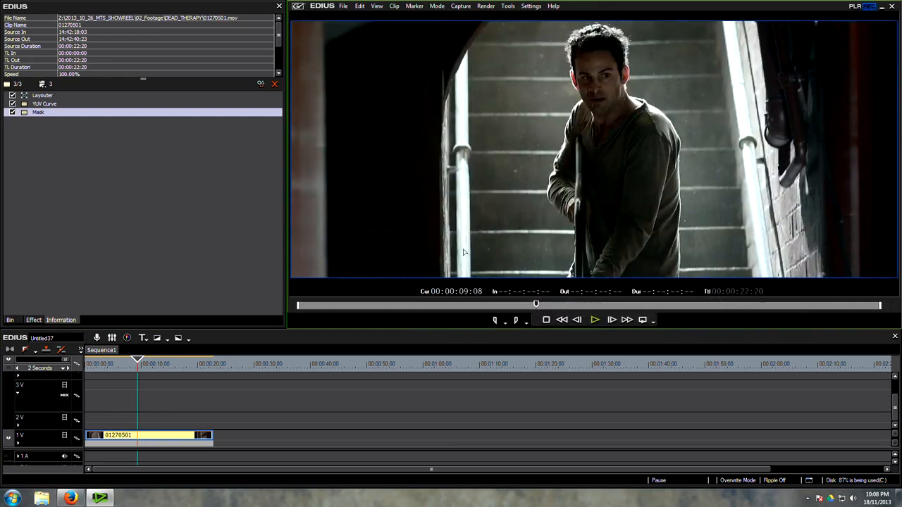
mouse_move(137, 372)
mouse_down()
mouse_move(125, 369)
mouse_move(139, 373)
mouse_up()
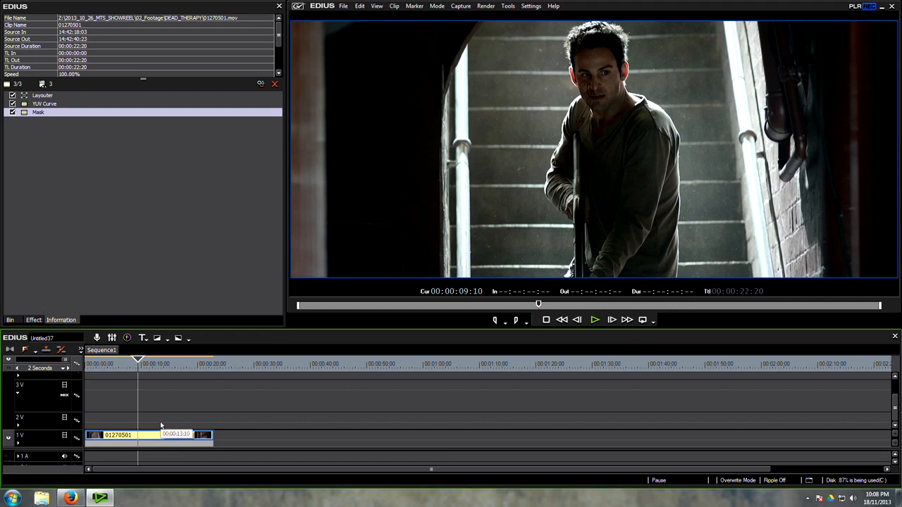
- Apply the 3-Way Color Correction filter to clip 01270501 on track 1V and open its settings
click(194, 254)
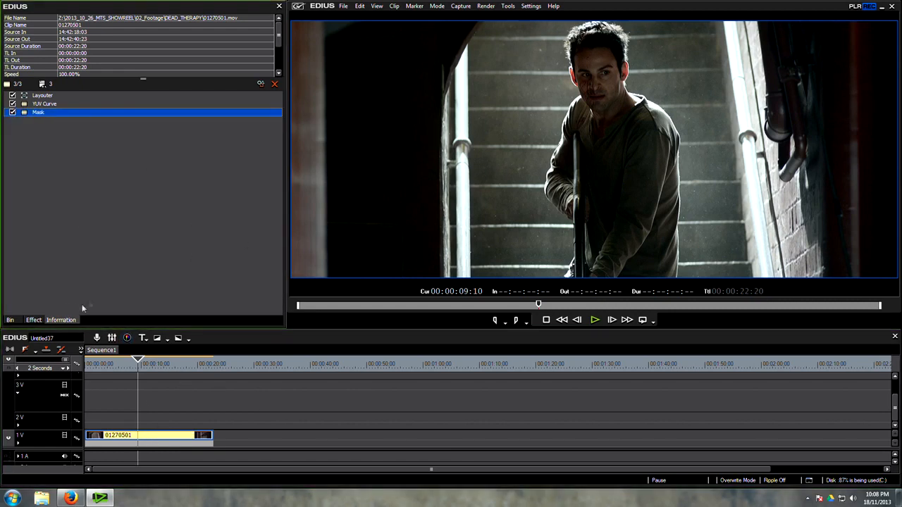
click(33, 320)
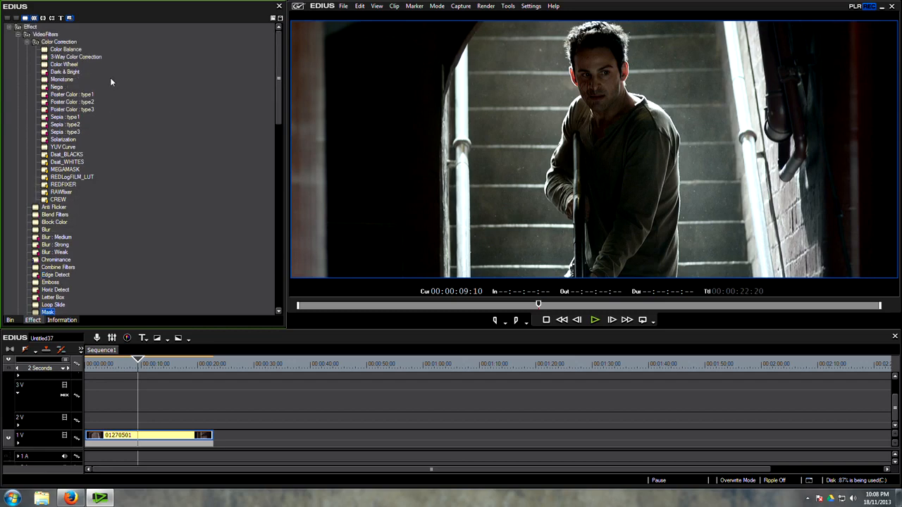
drag(78, 62, 155, 436)
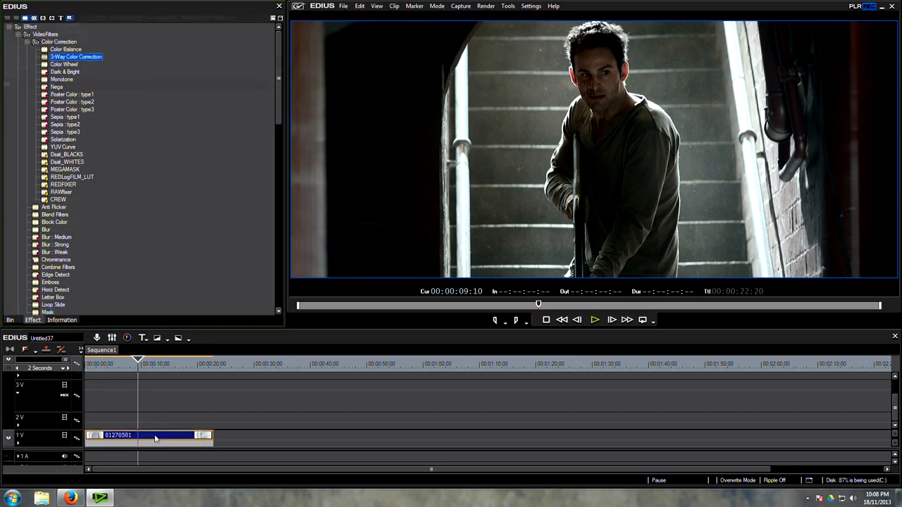
double_click(67, 122)
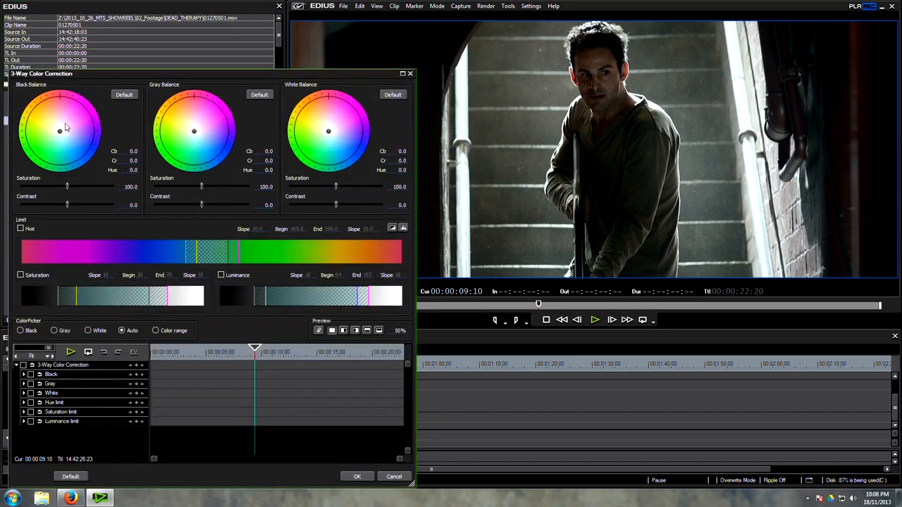
- Try shifting the black, gray and white balance color wheels in various directions, and reset each to its default
drag(61, 134, 72, 149)
click(125, 95)
drag(241, 76, 248, 48)
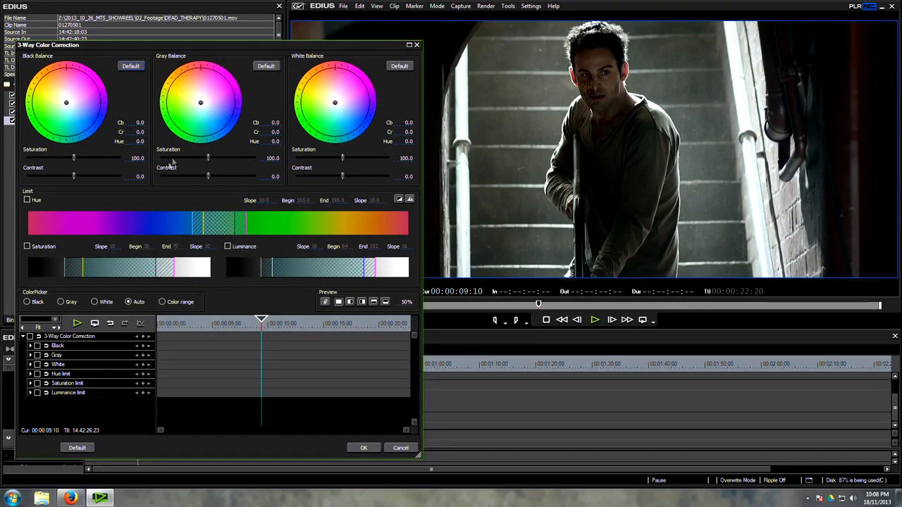
drag(69, 108, 81, 87)
click(131, 66)
drag(200, 104, 190, 107)
click(265, 66)
click(323, 106)
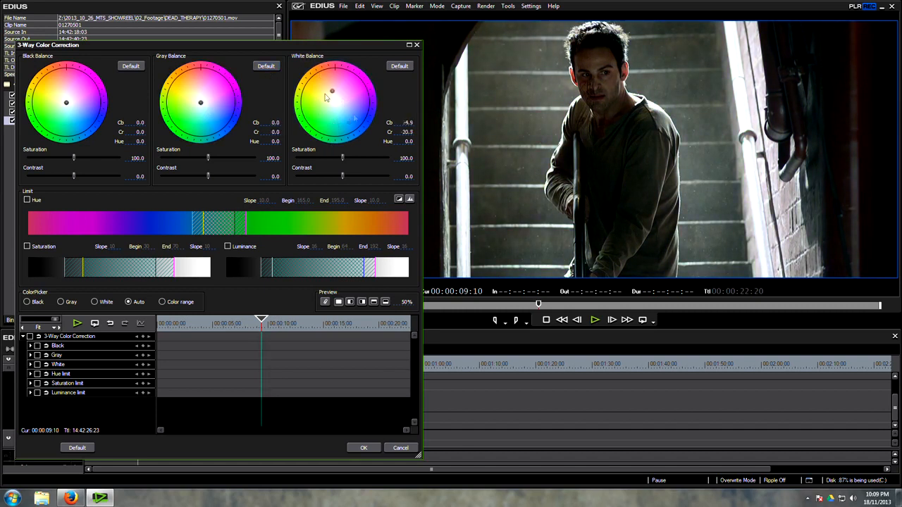
click(349, 108)
drag(351, 108, 319, 131)
click(399, 66)
- Raise the saturation to 200.0 for grays and whites and to 155.9 for blacks
drag(208, 160, 268, 161)
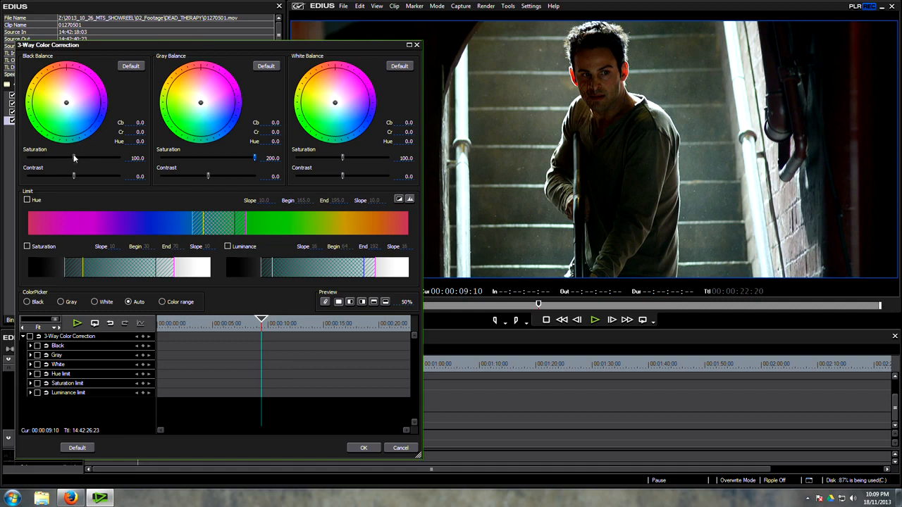
drag(73, 158, 122, 161)
drag(343, 160, 411, 158)
drag(116, 160, 103, 161)
- Try shifting the black balance to Cb 4.1 and Cr -8.2, and reset it to its default
drag(67, 104, 69, 108)
drag(256, 42, 371, 233)
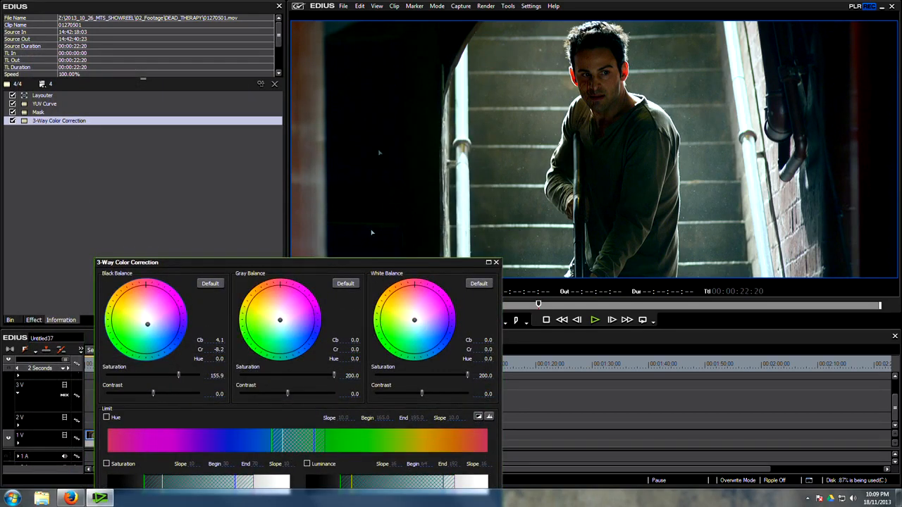
mouse_move(147, 323)
mouse_down()
mouse_move(127, 307)
mouse_move(152, 322)
mouse_up()
click(210, 284)
- Set the black saturation to 161.0 and shift the black balance to Cb 5.8 and Cr -16.4
drag(179, 375, 181, 378)
drag(145, 321, 149, 334)
drag(296, 262, 178, 113)
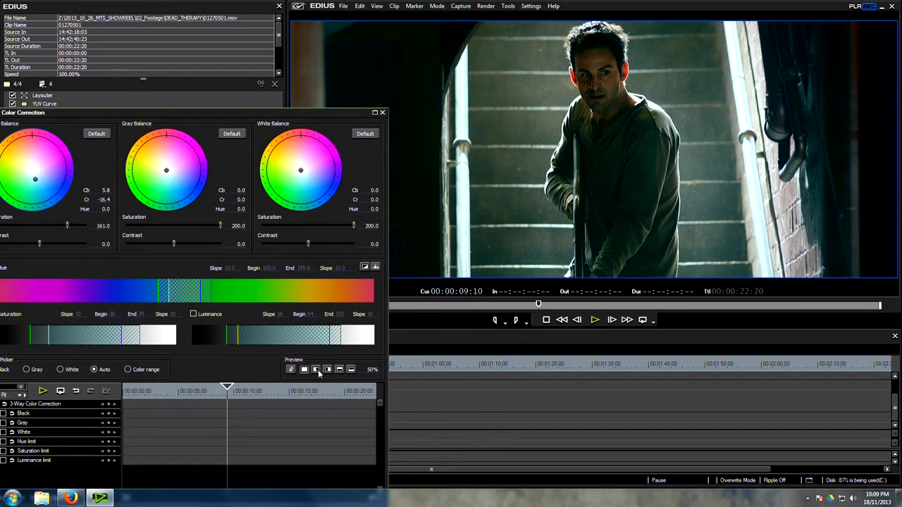
- With the preview ratio at 100%, shift the gray balance to Cb 2.5, Cr 0.8 and the white balance to Cb -4.1, Cr 9.9
click(371, 370)
drag(355, 380, 294, 226)
drag(167, 175, 167, 173)
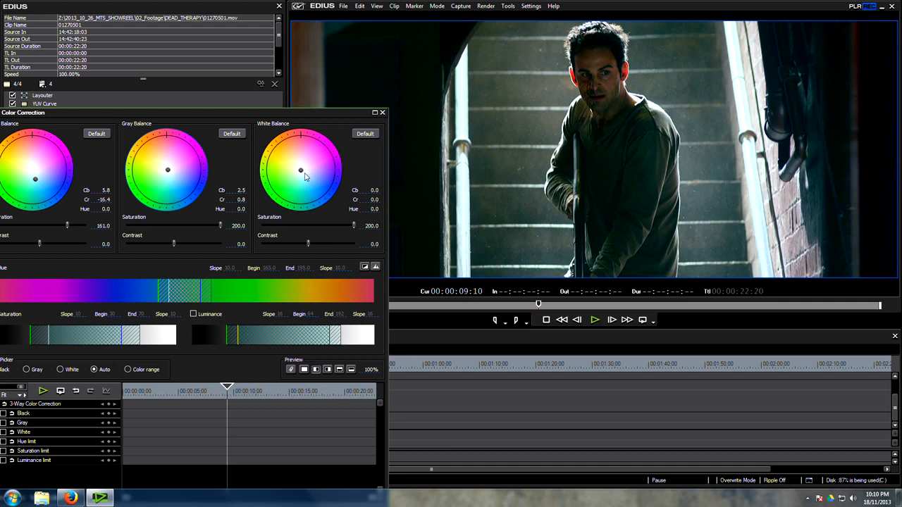
drag(301, 171, 297, 167)
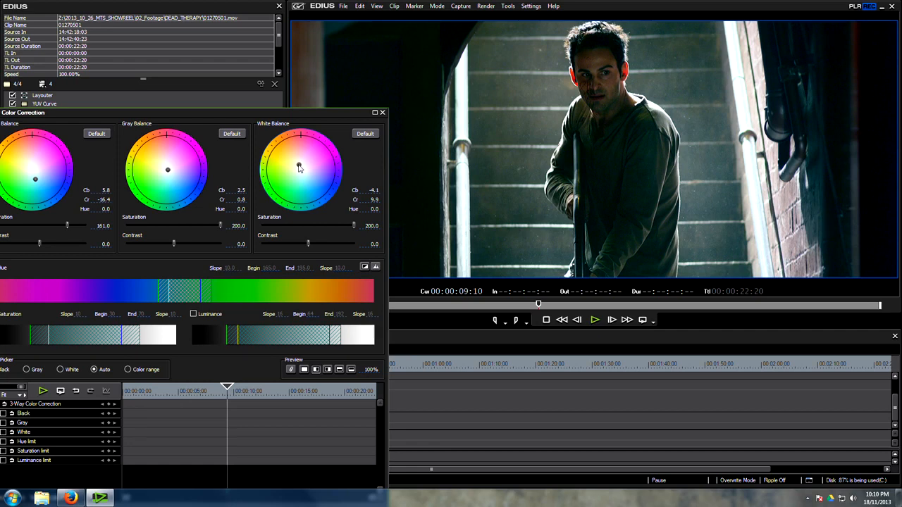
- Compare the corrected colors with the original in a split preview and confirm the 3-Way Color Correction
click(316, 369)
drag(369, 371, 294, 464)
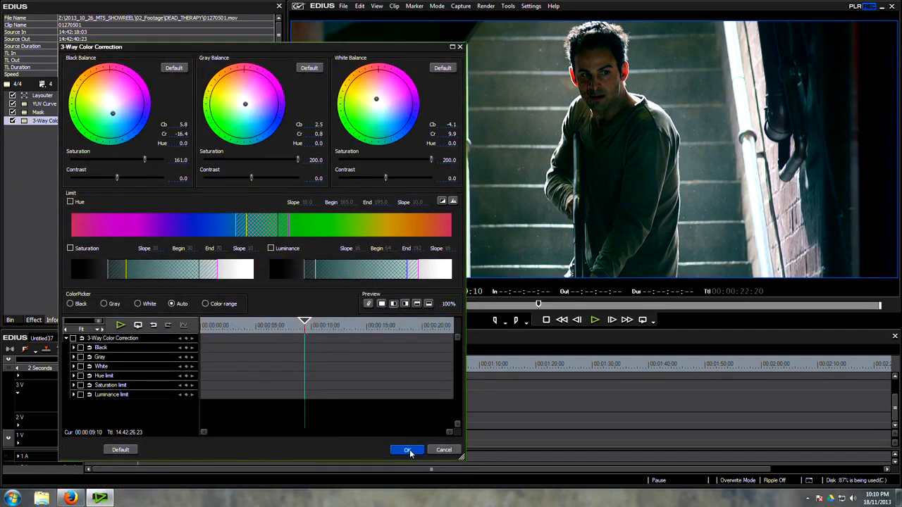
click(408, 449)
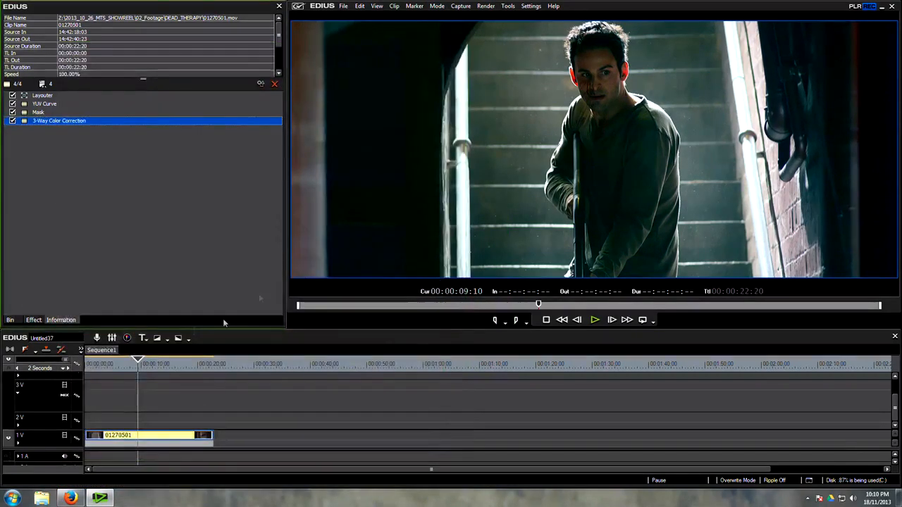
- Show the Vector Scope/Waveform and shift the 3-Way Color Correction's gray balance to Cb -1.6 and Cr 7.4
click(127, 339)
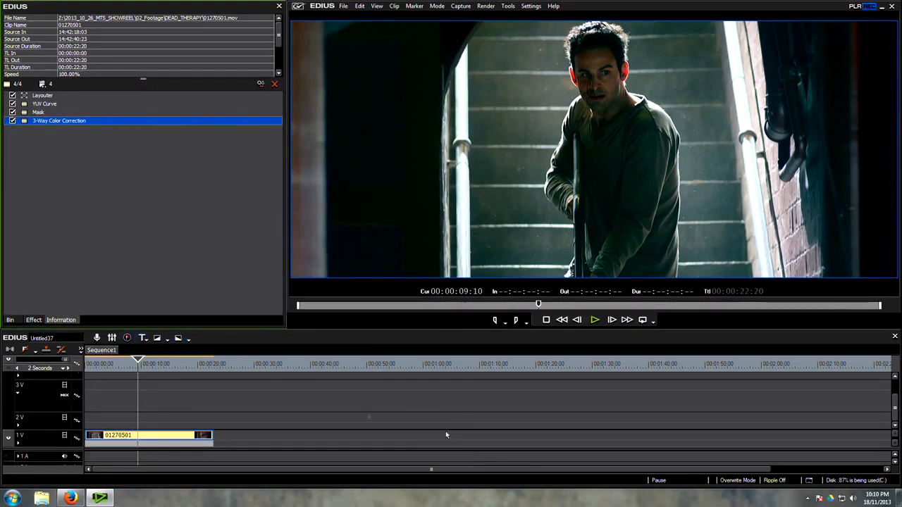
drag(604, 183, 539, 239)
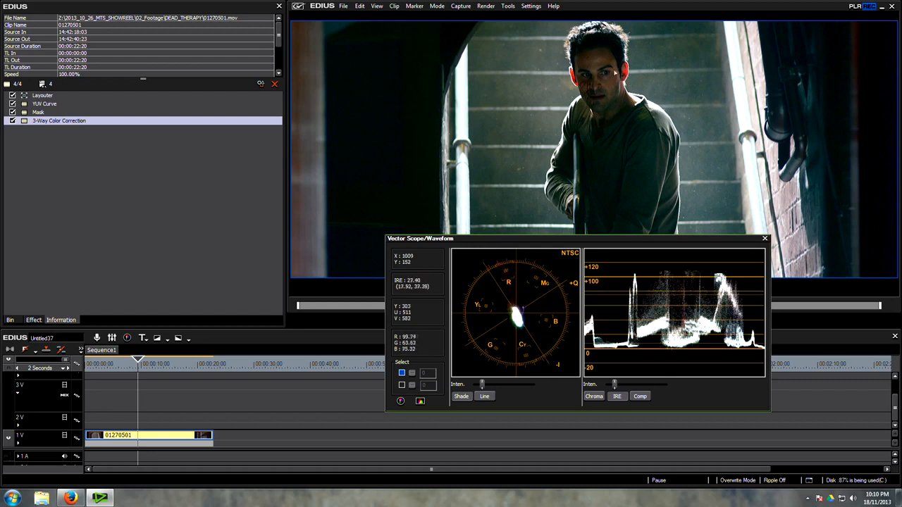
double_click(75, 121)
mouse_move(242, 104)
mouse_down()
mouse_move(248, 113)
mouse_move(243, 101)
mouse_up()
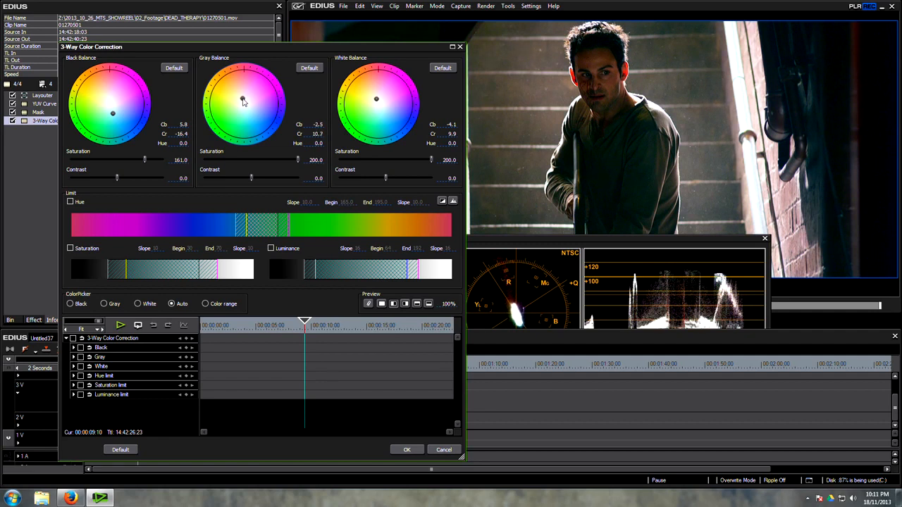
drag(243, 102, 242, 103)
- Set the contrast to -2.2 for blacks, 6.2 for grays and -12.4 for whites, and confirm the color correction
click(448, 179)
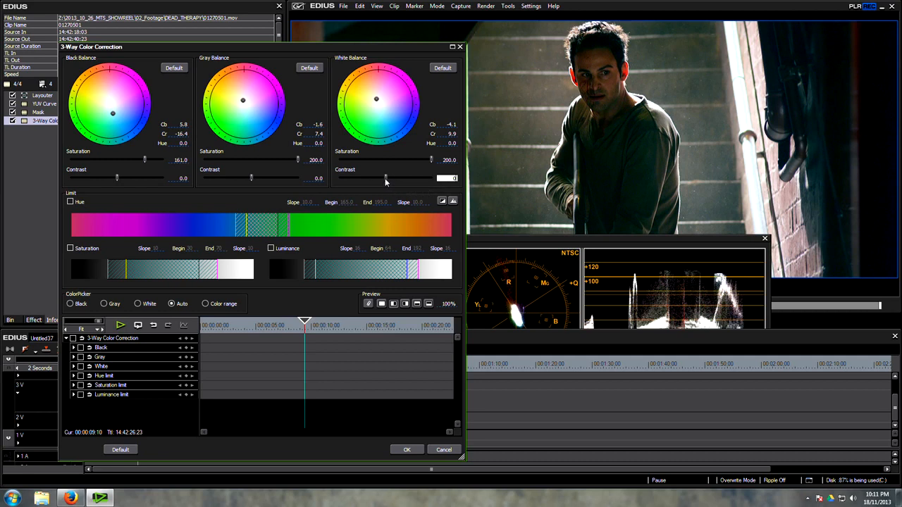
mouse_move(386, 182)
mouse_down()
mouse_move(373, 181)
mouse_move(388, 181)
mouse_up()
drag(388, 180, 350, 179)
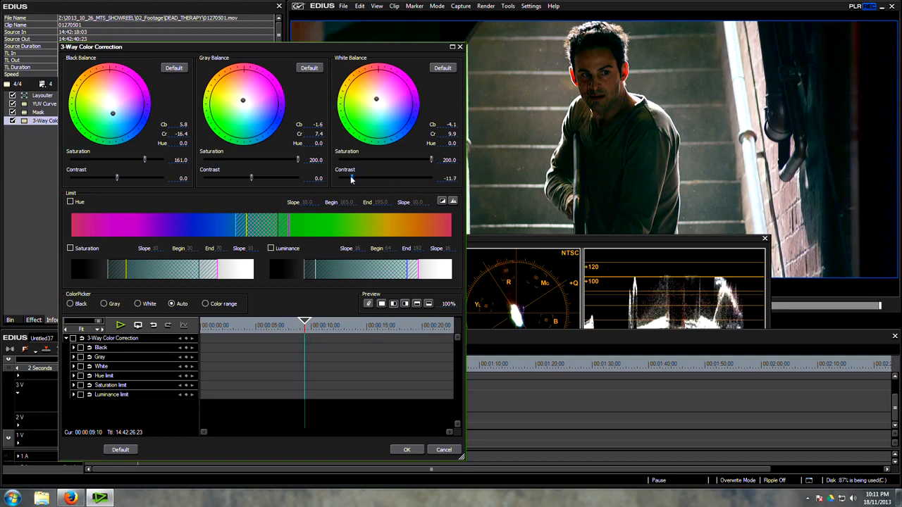
drag(555, 243, 558, 206)
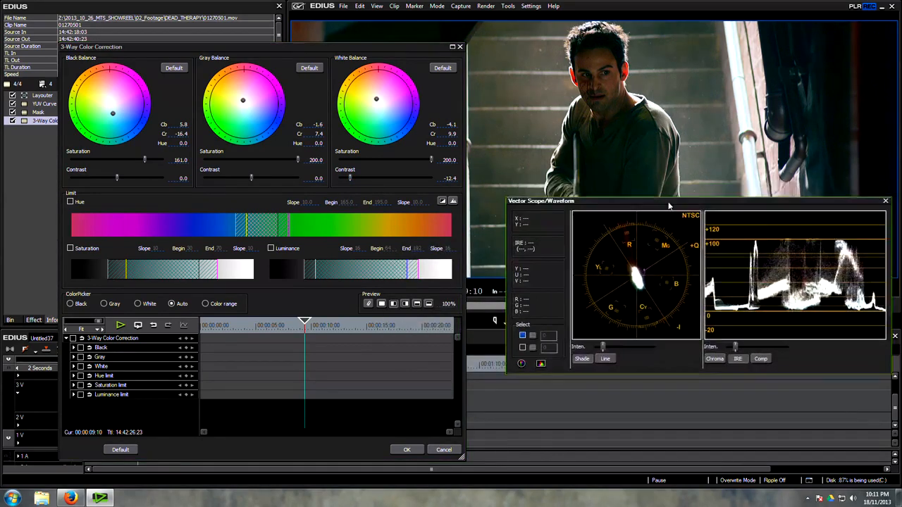
drag(116, 182, 110, 180)
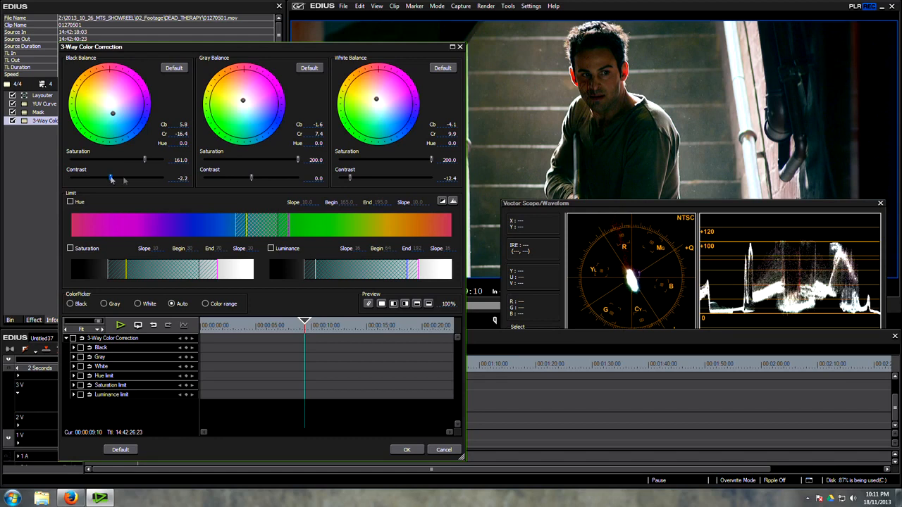
drag(251, 179, 274, 179)
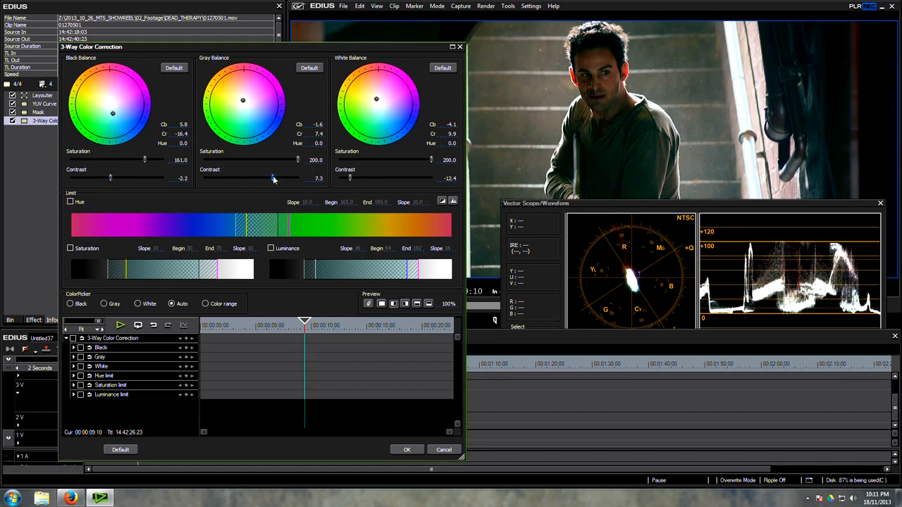
drag(275, 179, 270, 179)
click(445, 304)
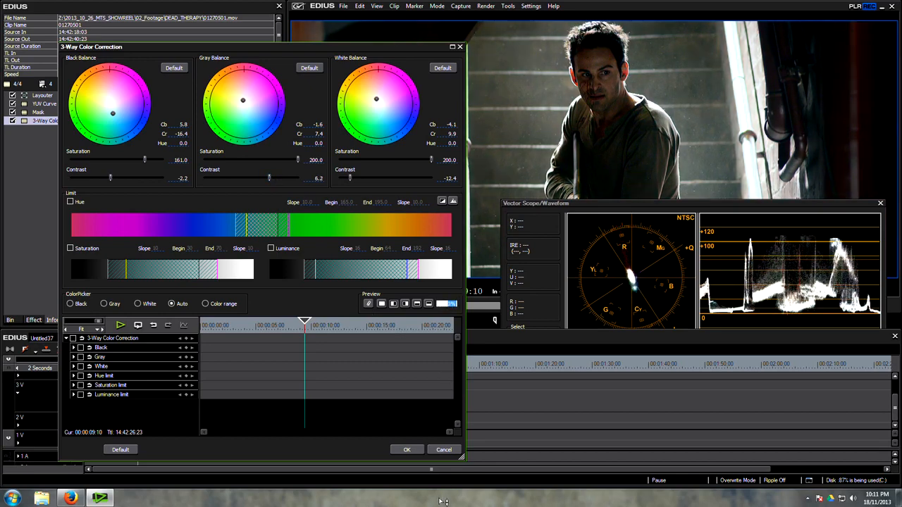
click(409, 450)
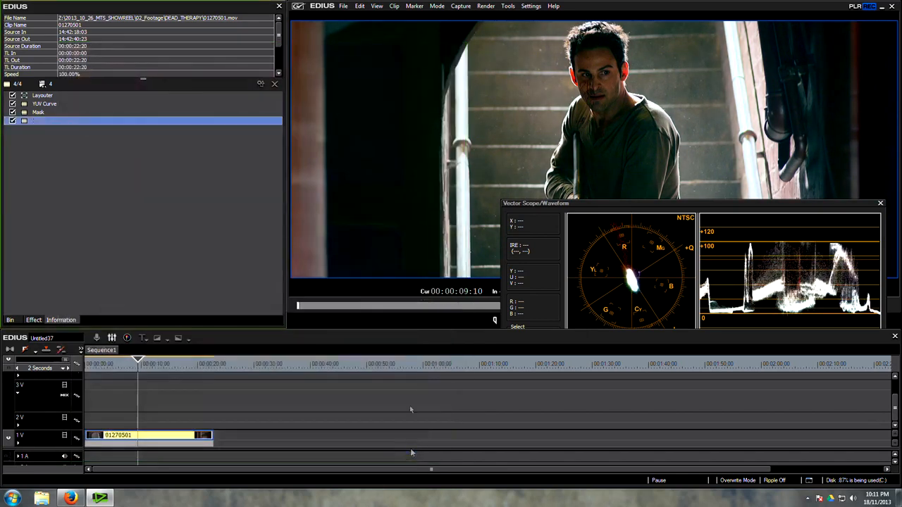
- Close the Vector Scope/Waveform and scrub the graded clip between 00:00:09:06 and 00:00:09:10
click(880, 204)
click(137, 371)
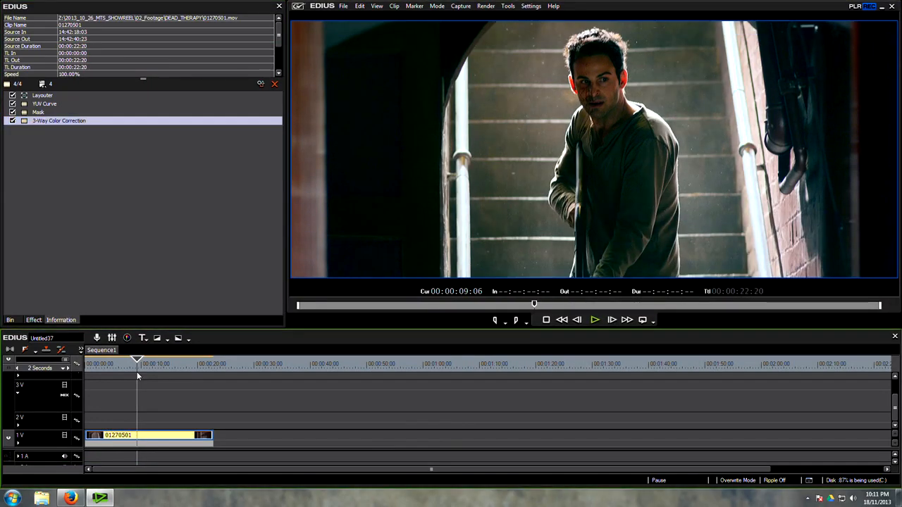
mouse_move(136, 372)
mouse_down()
mouse_move(113, 372)
mouse_move(138, 370)
mouse_up()
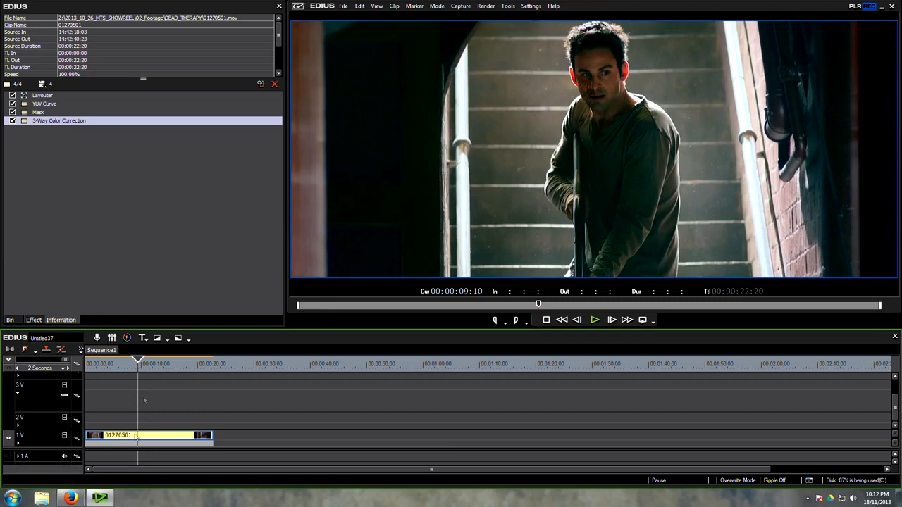
- Copy clip 01270501 onto track 2V without its YUV Curve, Mask and 3-Way Color Correction filters, and review the graded shot full screen
drag(142, 438, 143, 421)
drag(109, 171, 45, 102)
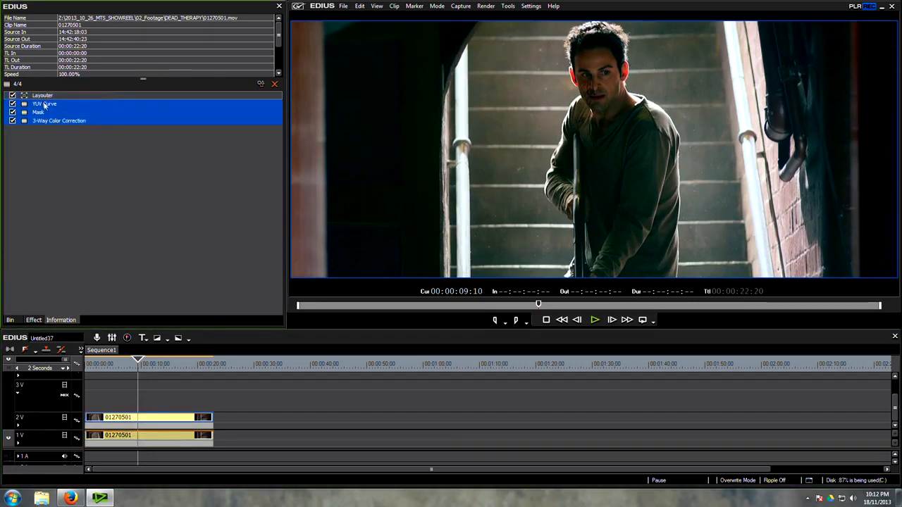
key(Delete)
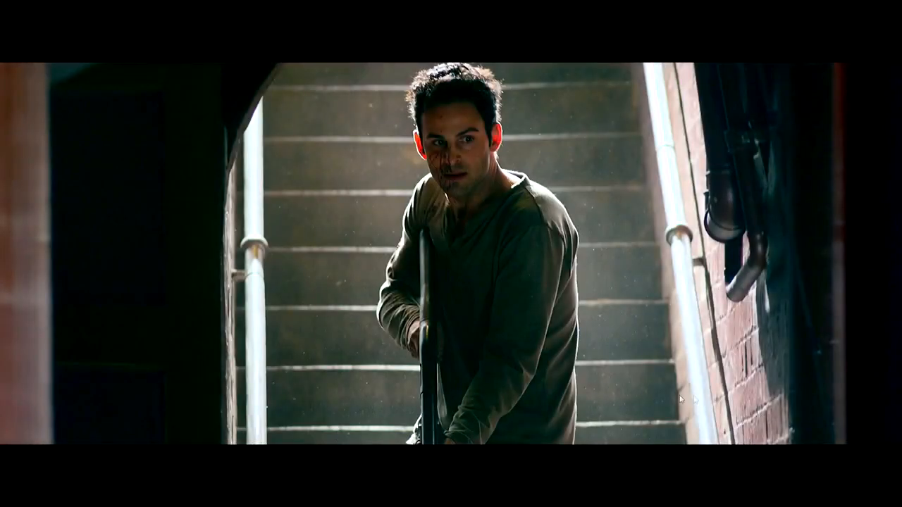
key(Escape)
drag(134, 365, 137, 366)
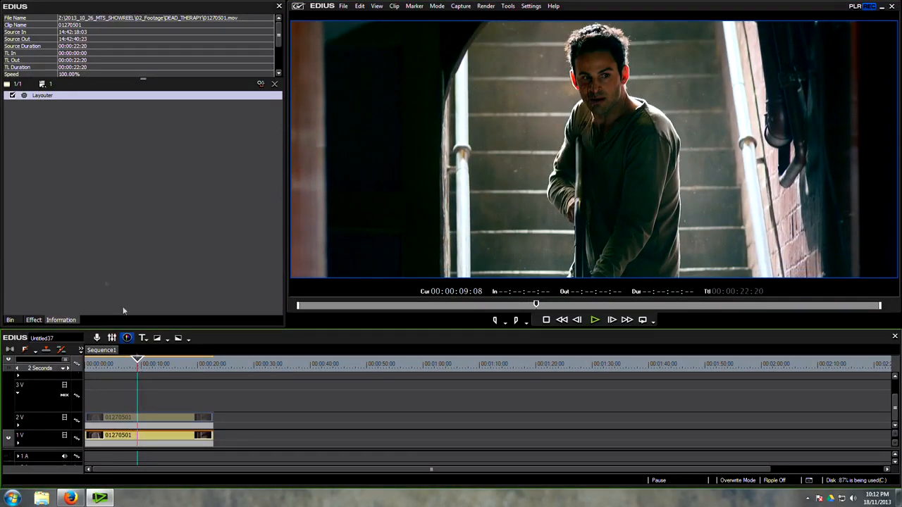
- Apply a second 3-Way Color Correction filter to the graded clip on track 1V and open its settings
click(77, 301)
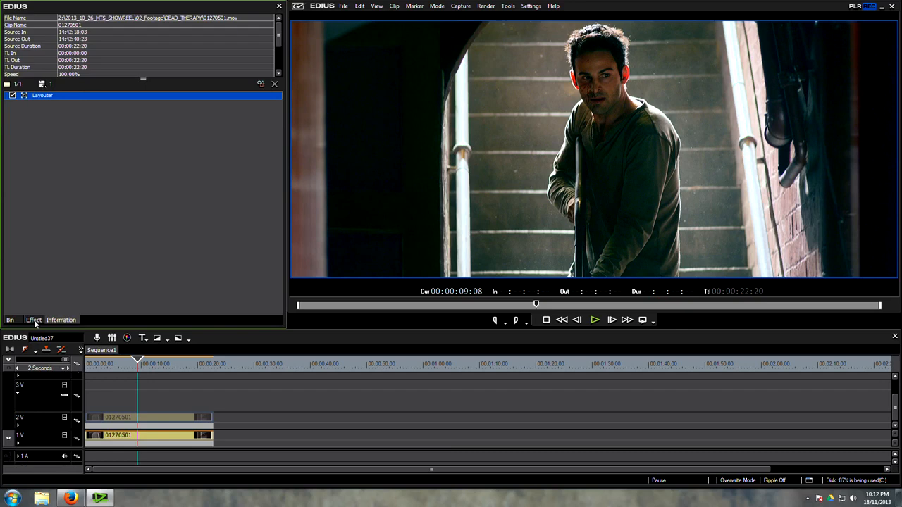
click(34, 320)
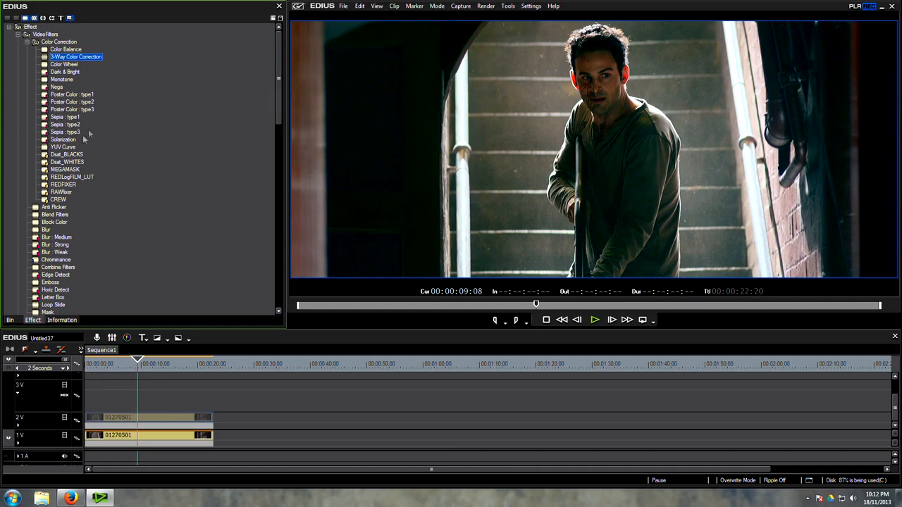
drag(65, 61, 146, 434)
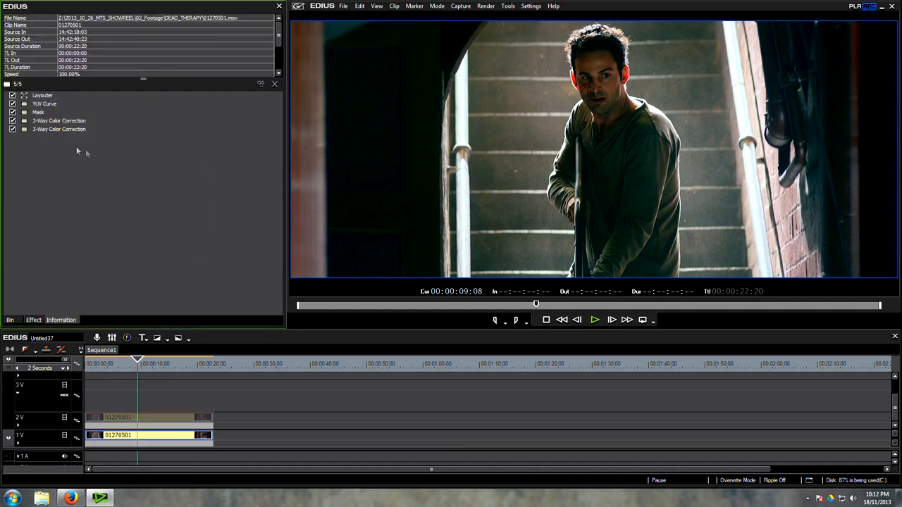
double_click(59, 130)
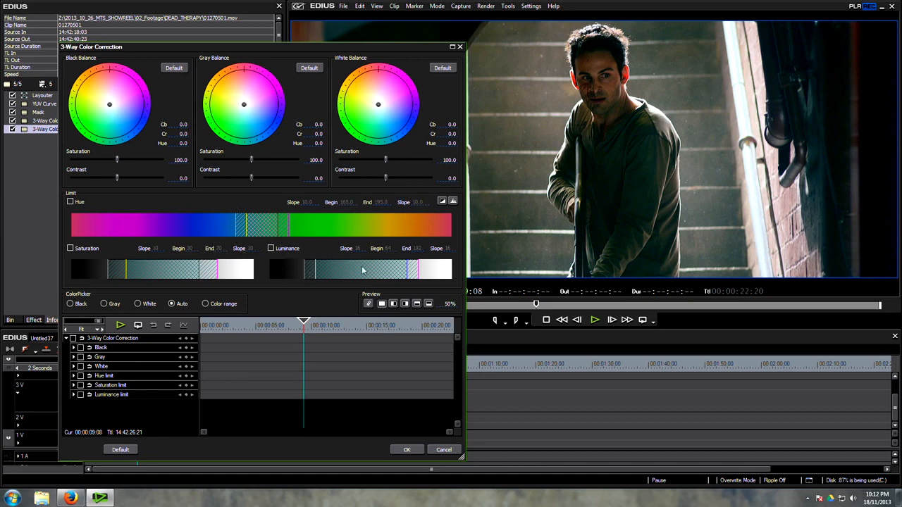
- Enable the Hue, Saturation and Luminance limits of the second color correction and display its key
click(70, 203)
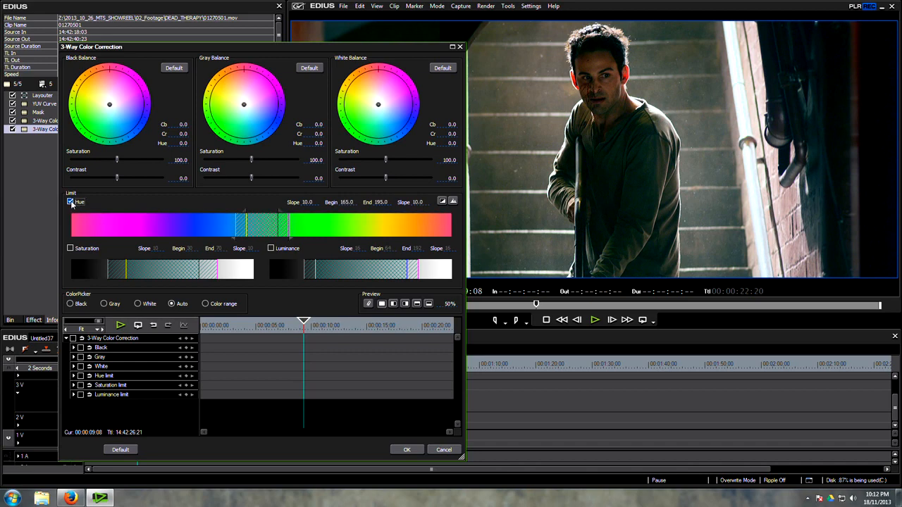
click(71, 248)
click(271, 249)
click(442, 201)
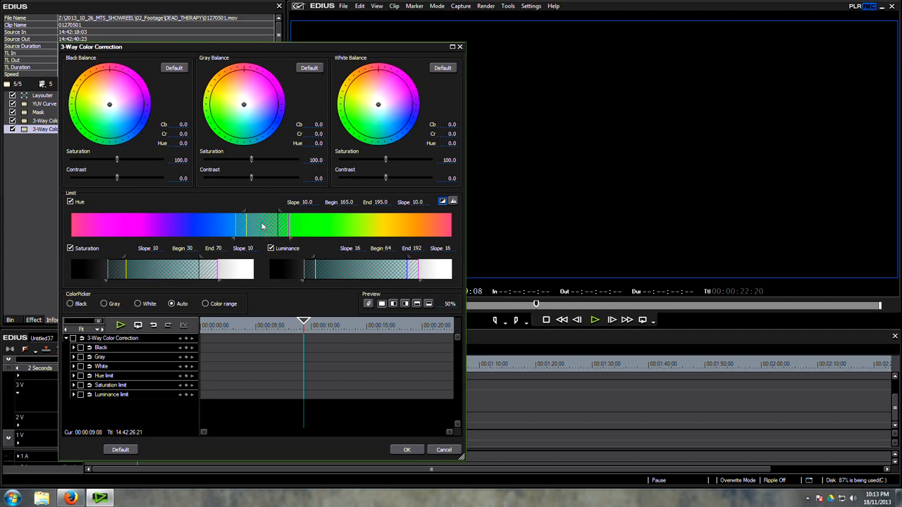
- Move the Hue limit to the orange-red range, beginning at 314.0 and ending at 344.0, and check the resulting key
mouse_move(261, 230)
mouse_down()
mouse_move(416, 232)
mouse_move(391, 233)
mouse_up()
drag(395, 232, 435, 221)
click(442, 202)
click(442, 202)
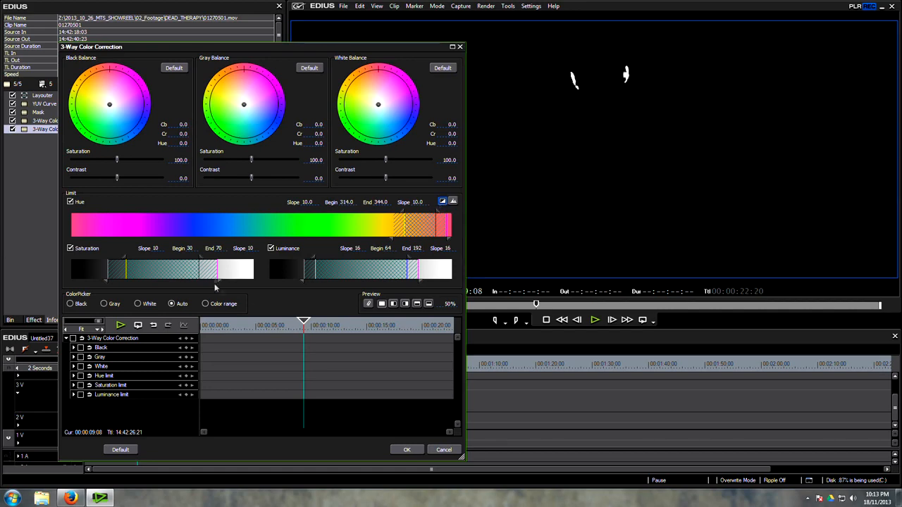
- Lower the Luminance limit's beginning to 38 with slope 15, widen the Saturation limit's lower slope to 17, and hide the key
mouse_move(304, 281)
mouse_down()
mouse_move(284, 281)
mouse_move(297, 263)
mouse_up()
mouse_move(107, 284)
mouse_down()
mouse_move(83, 284)
mouse_move(96, 284)
mouse_up()
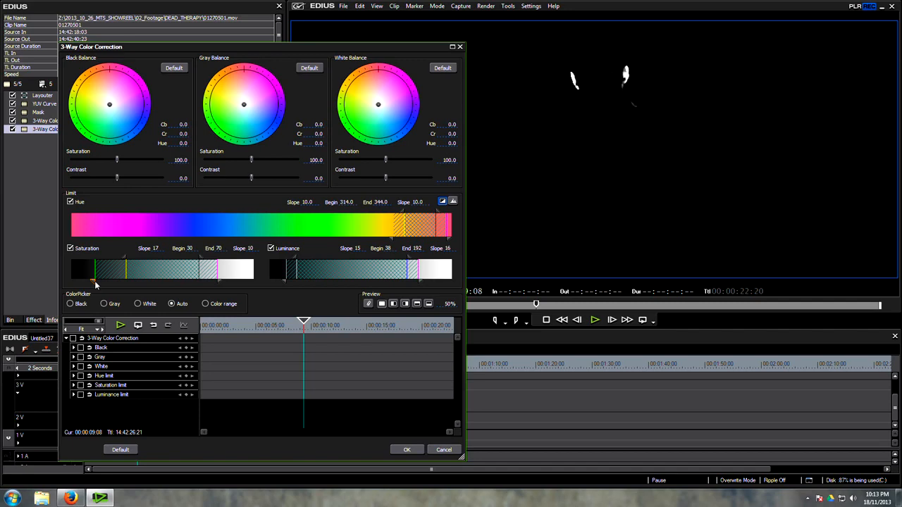
click(442, 203)
- In the limited color correction, set Gray saturation to 60.3 and Cr to -3.3, and Black saturation to 66.7, and accept
drag(251, 164, 233, 163)
drag(244, 105, 243, 109)
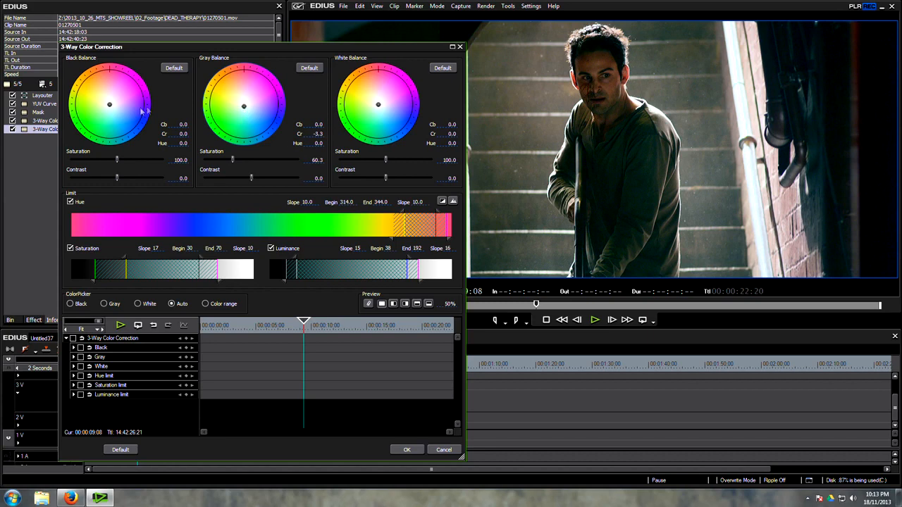
drag(117, 160, 101, 161)
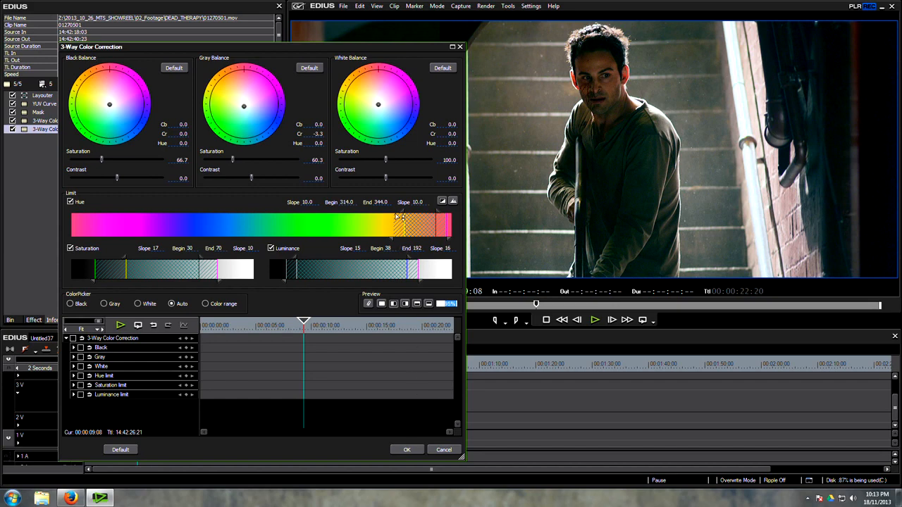
click(406, 450)
- Scrub through the graded shot and compare it with the ungraded copy on track 2V
mouse_move(135, 374)
mouse_down()
mouse_move(156, 369)
mouse_move(127, 370)
mouse_move(141, 373)
mouse_up()
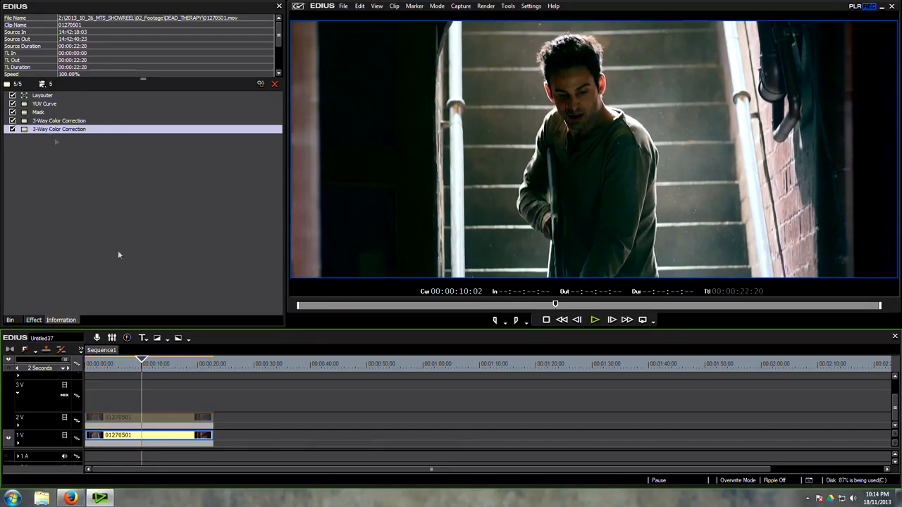
drag(141, 365, 138, 368)
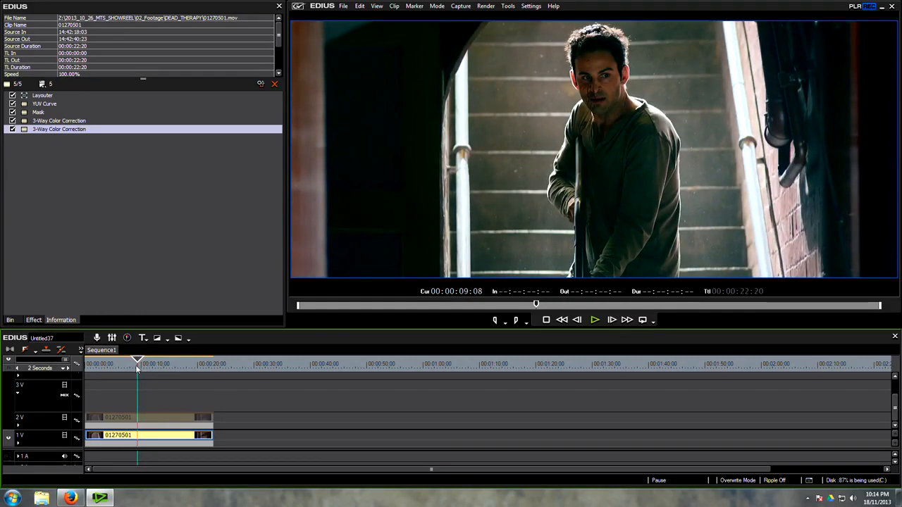
click(150, 417)
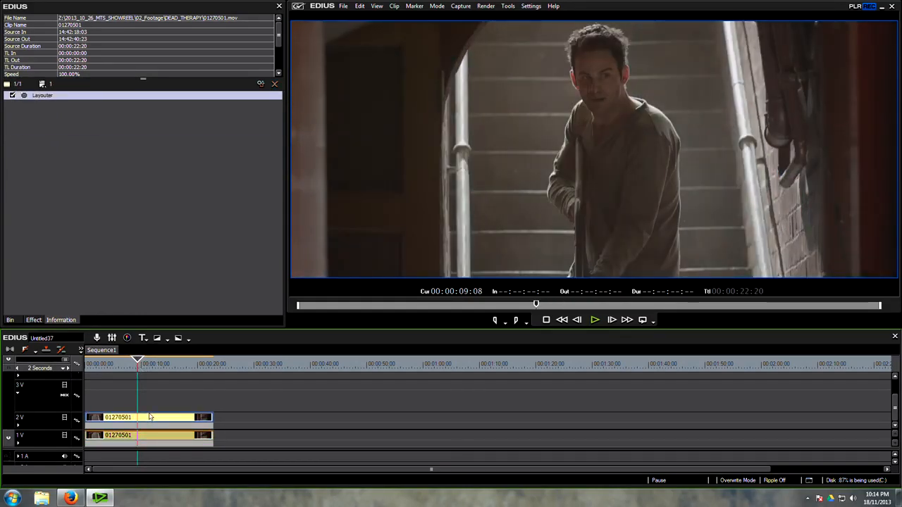
key(0)
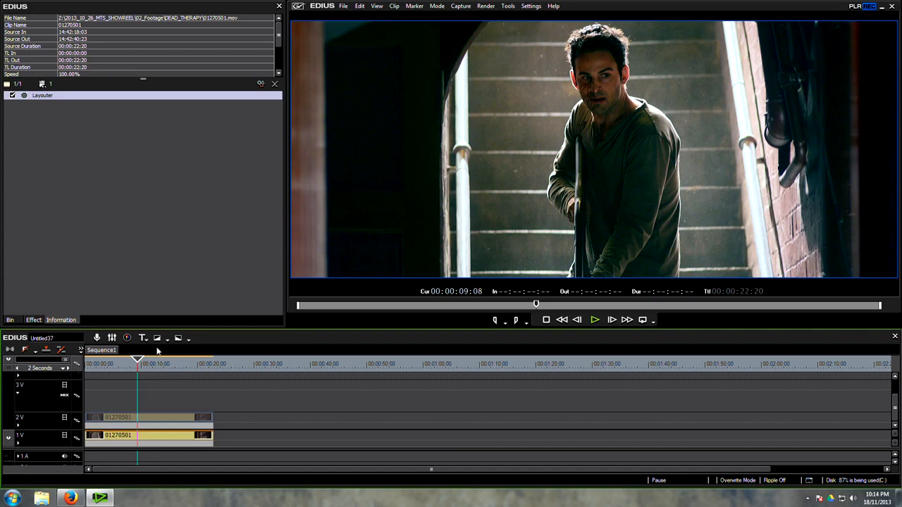
- Replace the ungraded clip on track 2V with a copy of the graded clip 01270501 from track 1V
drag(143, 330, 143, 321)
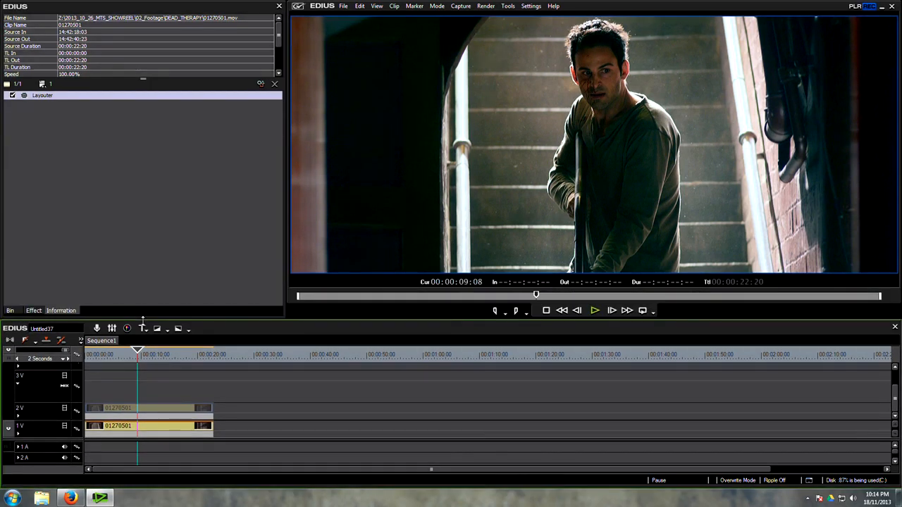
drag(138, 410, 149, 425)
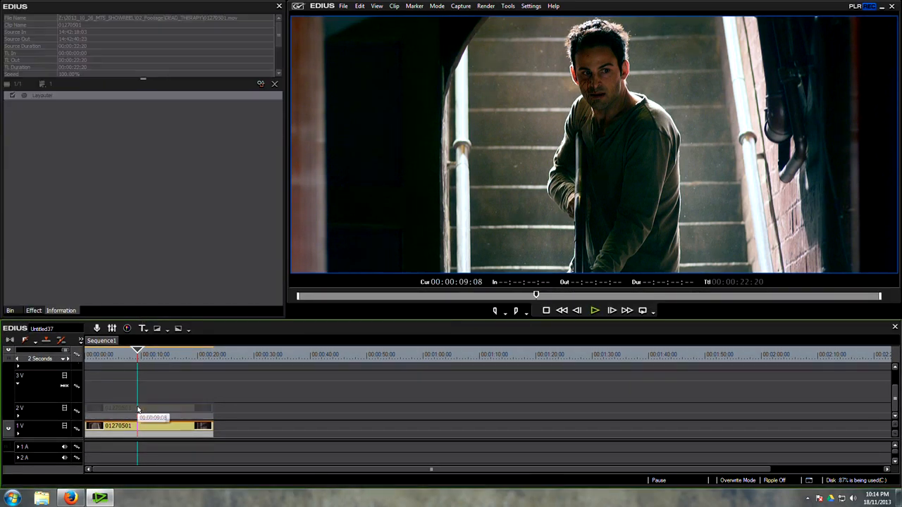
click(141, 429)
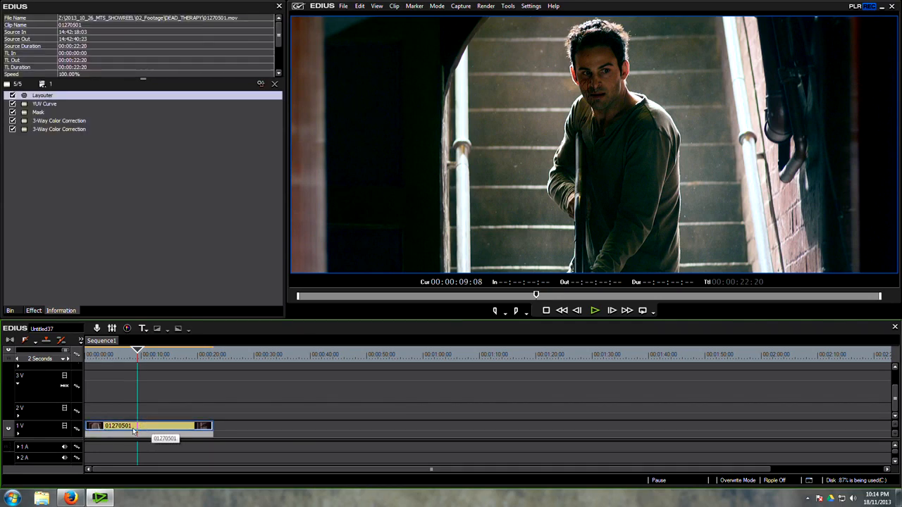
drag(145, 424, 145, 412)
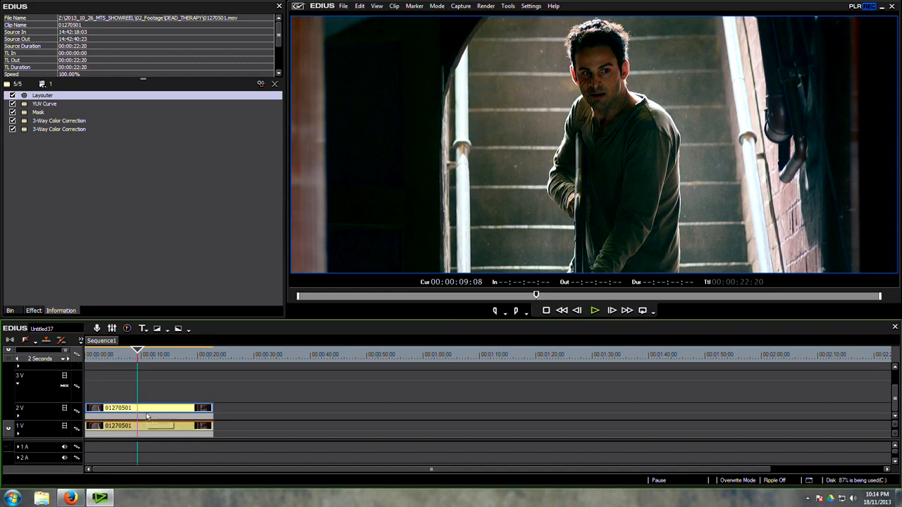
- Delete the Mask and both 3-Way Color Correction filters from the 2V copy and reset its Y, U and V curves to default
drag(78, 196, 36, 113)
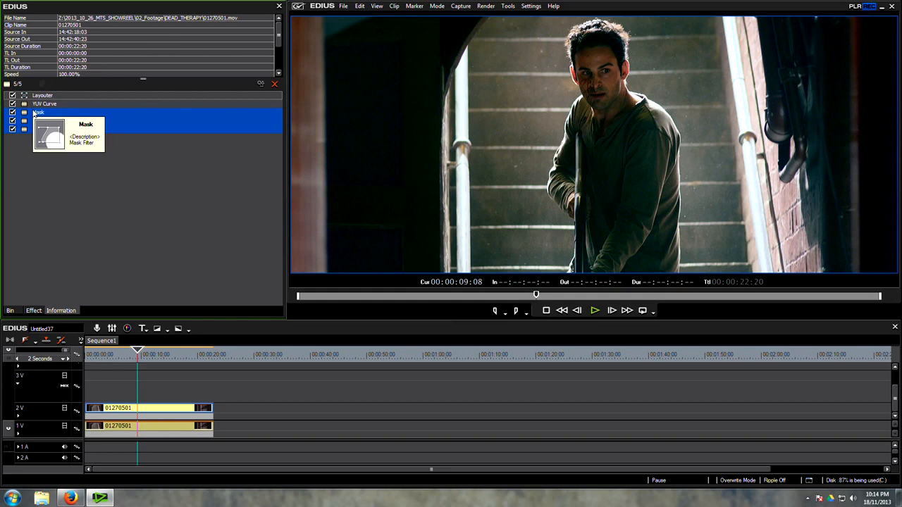
key(Delete)
double_click(38, 104)
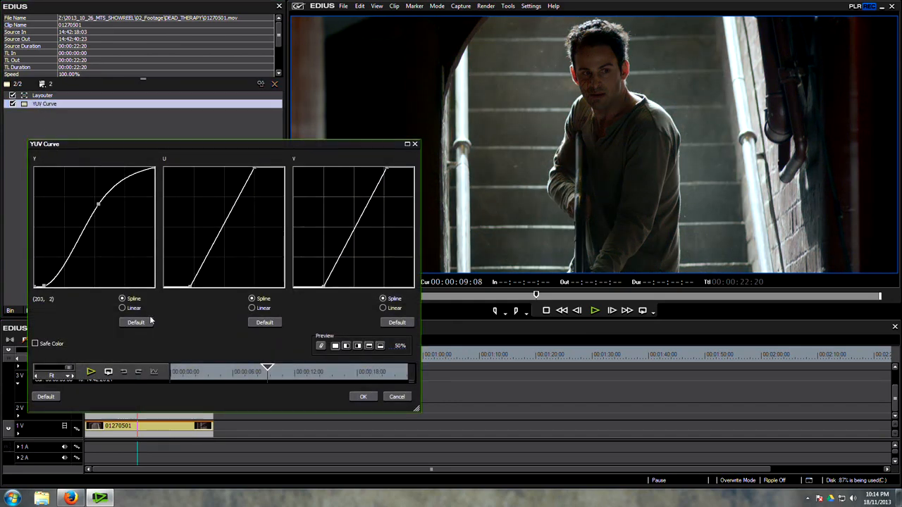
click(265, 324)
click(395, 322)
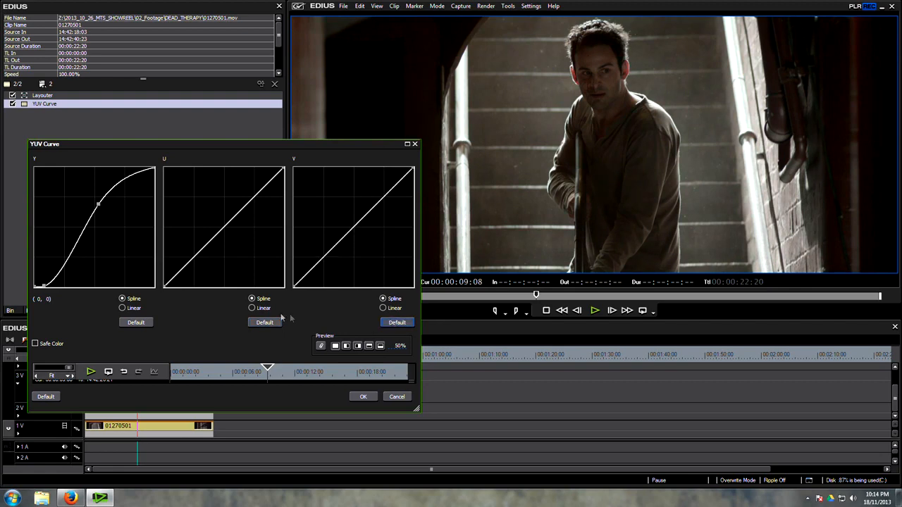
click(135, 323)
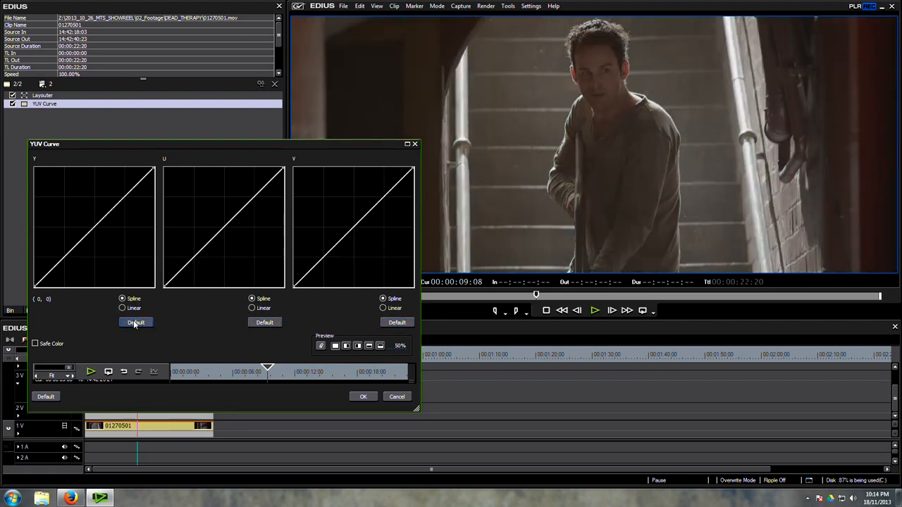
click(363, 397)
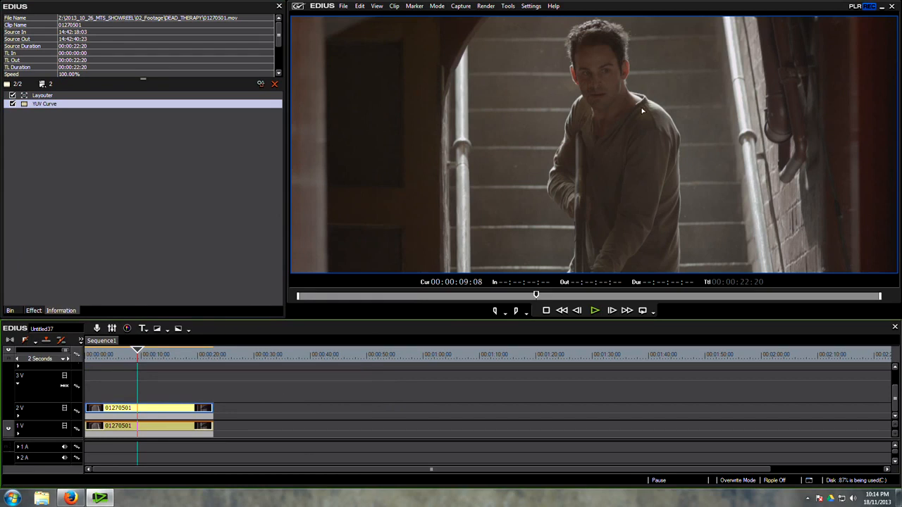
- Shape the 2V clip's Y curve into a steep S that crushes the shadows at about (79, 10) and lifts the highlights
double_click(43, 103)
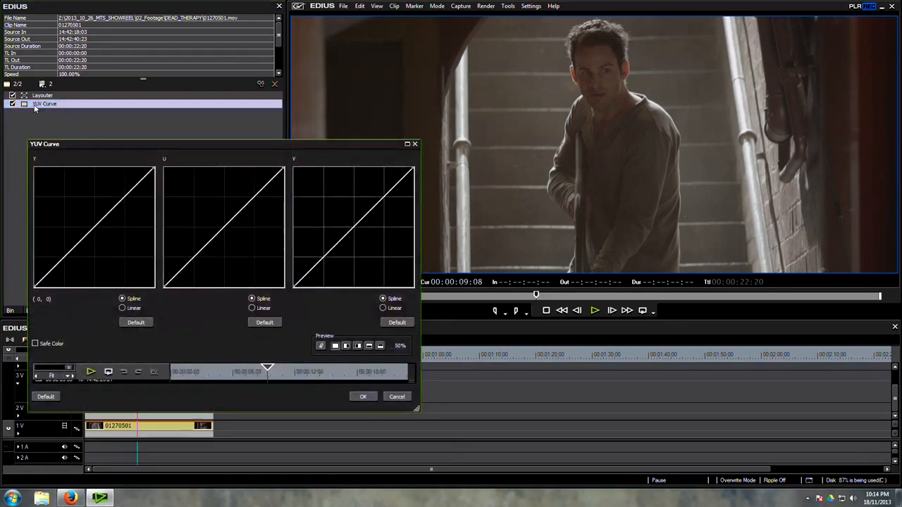
drag(107, 214, 98, 194)
drag(44, 233, 71, 283)
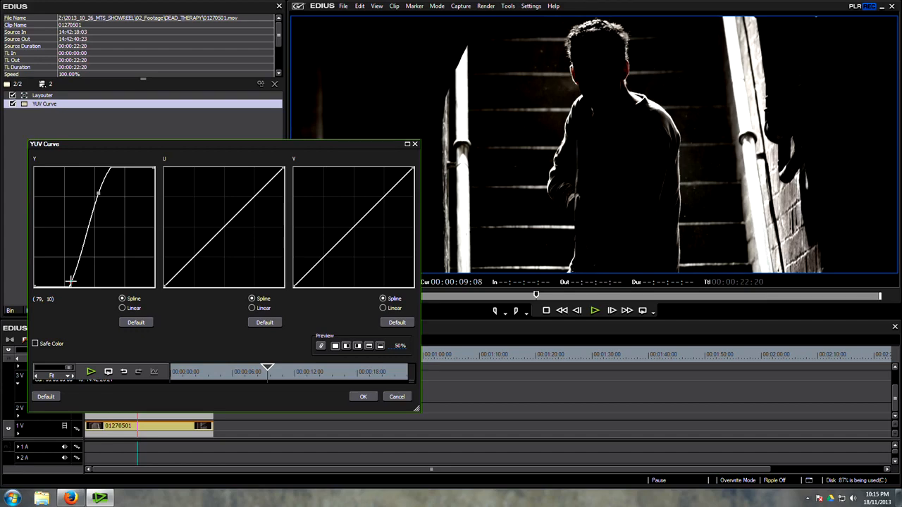
drag(96, 193, 106, 201)
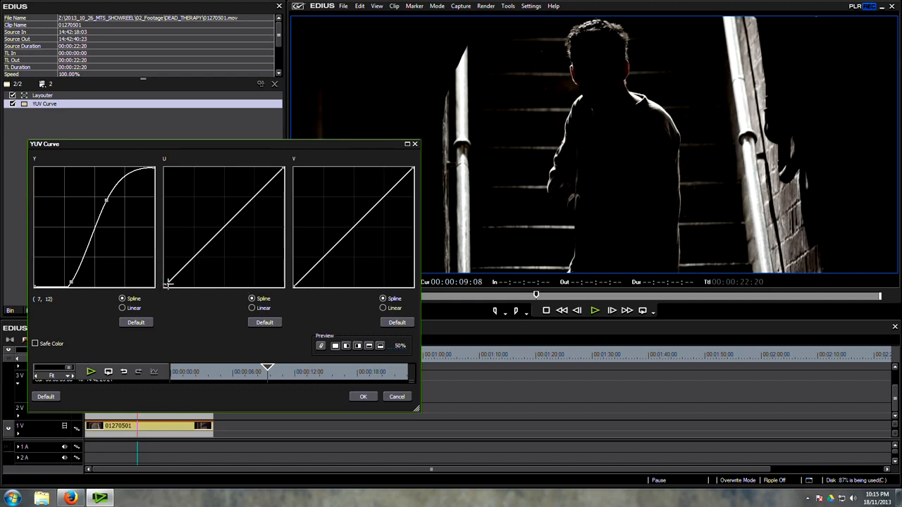
- Flatten the U and V curves to horizontal lines at about 128 to remove all color from the 2V clip
drag(163, 284, 153, 226)
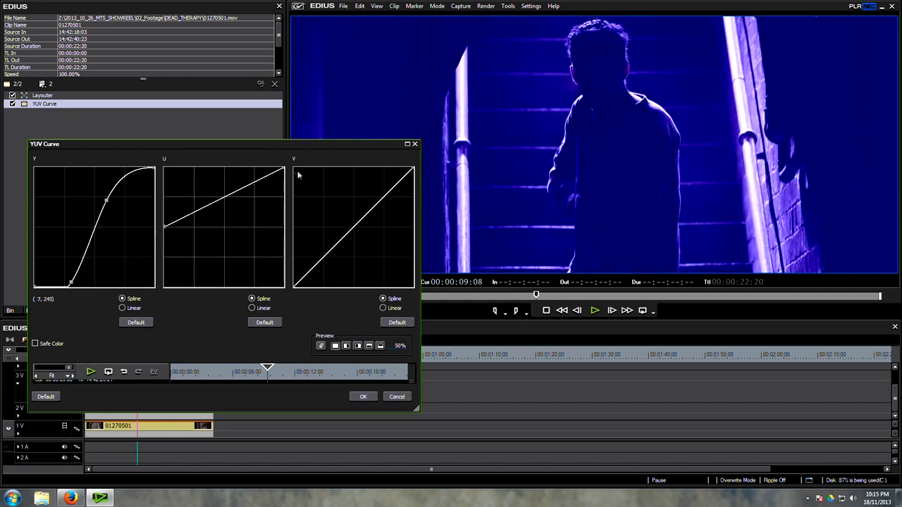
drag(284, 168, 289, 227)
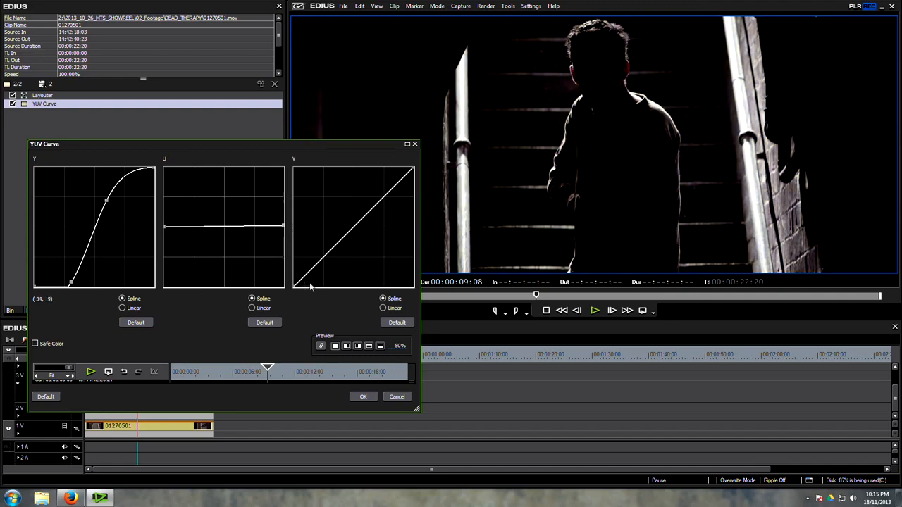
drag(294, 286, 277, 226)
click(412, 170)
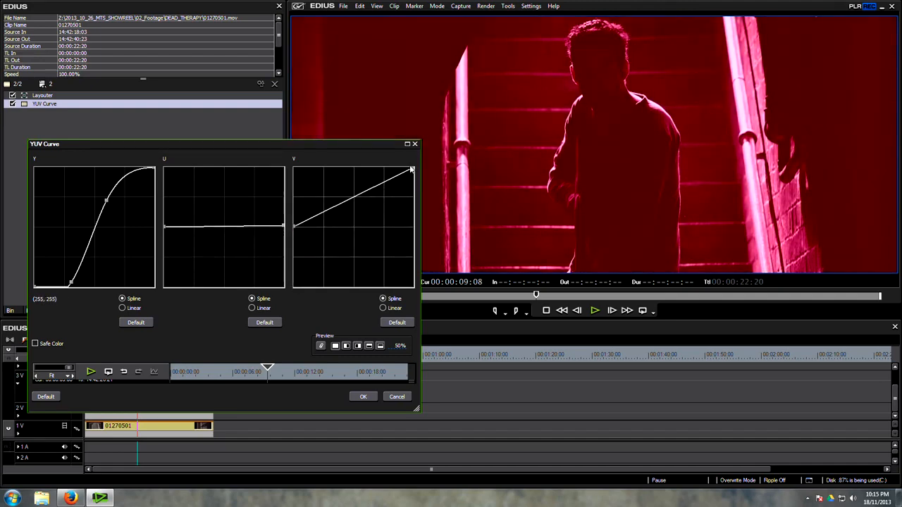
drag(413, 170, 419, 226)
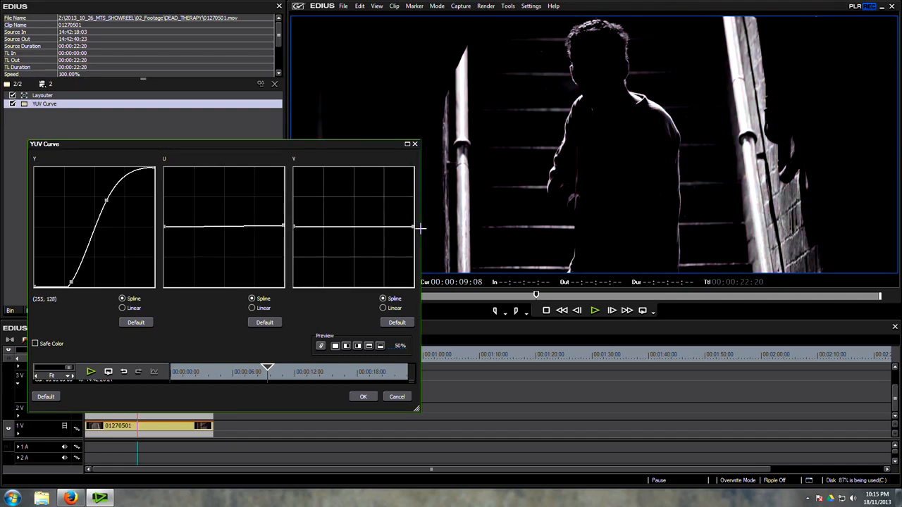
drag(283, 225, 285, 226)
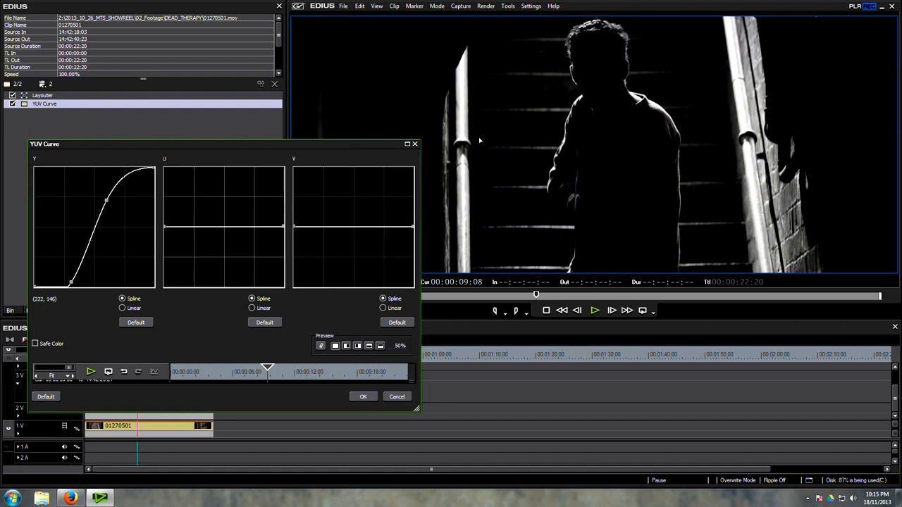
- Fine-tune the upper and lower points of the Y curve for slightly brighter highlights and accept the YUV Curve settings
drag(105, 202, 100, 201)
drag(70, 281, 69, 283)
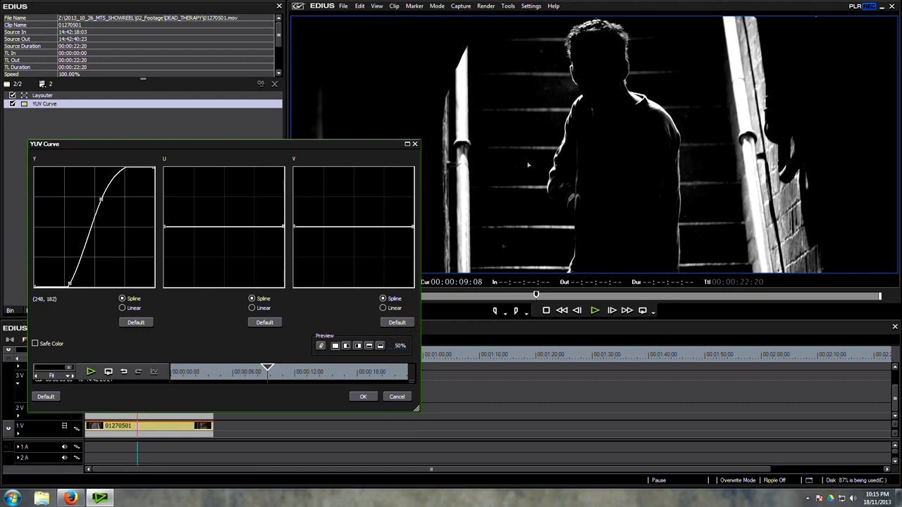
click(363, 396)
- Toggle the high-contrast clip on track 2V off and on to compare it with the graded shot
mouse_move(138, 356)
mouse_down()
mouse_move(151, 357)
mouse_move(140, 362)
mouse_up()
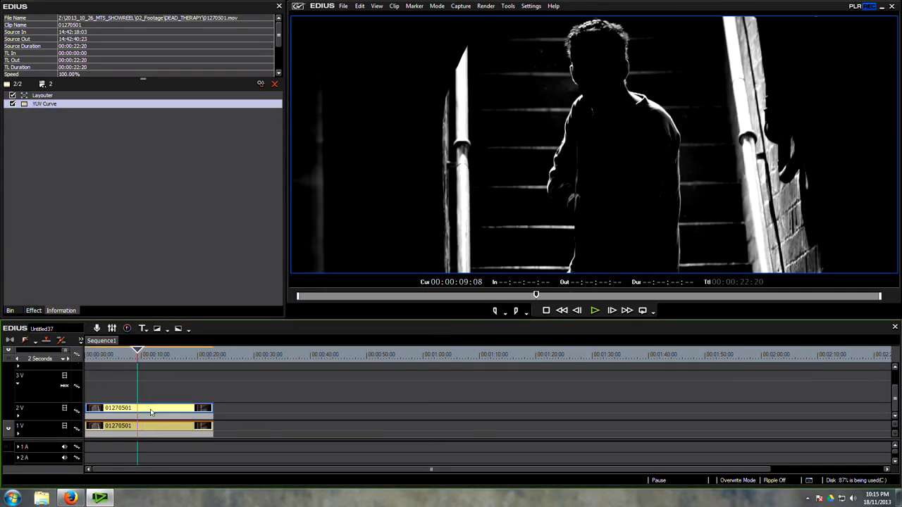
key(0)
key(0)
key(0)
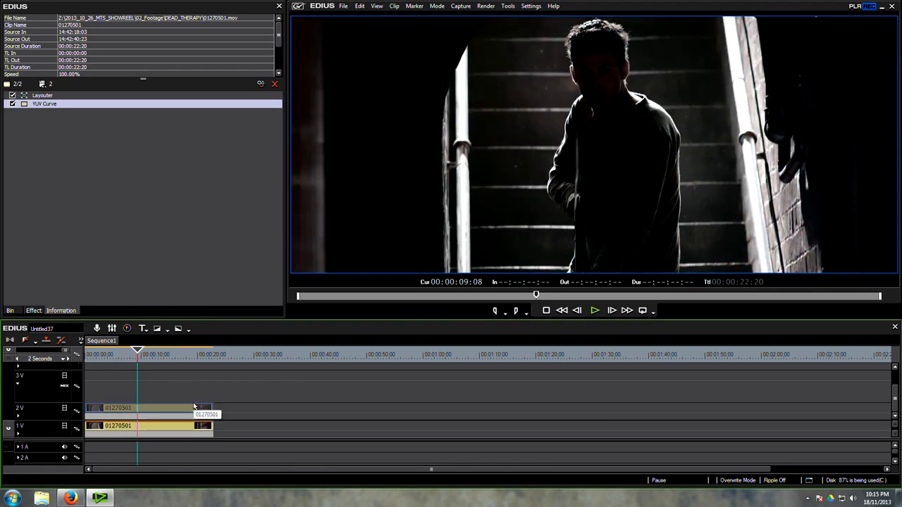
key(0)
click(134, 287)
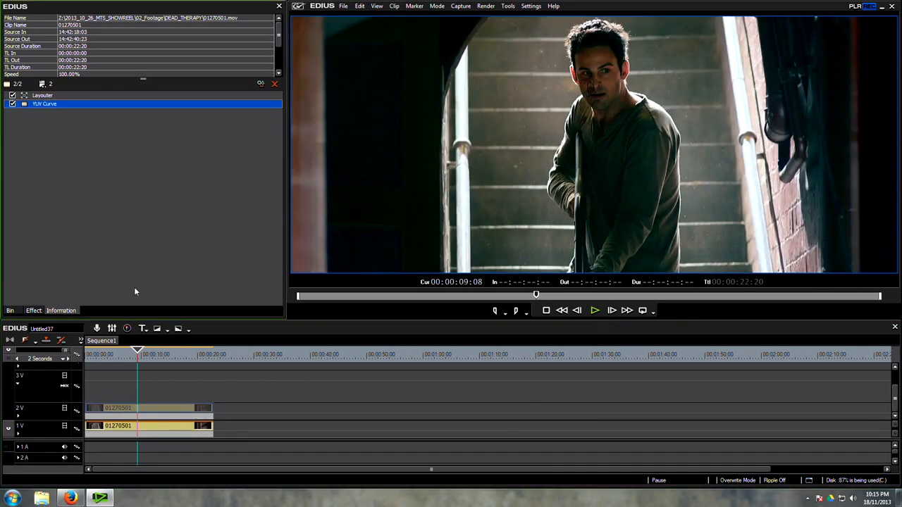
click(118, 409)
key(0)
- Apply the Gaussian Blur filter to the black-and-white clip on track 2V
click(33, 311)
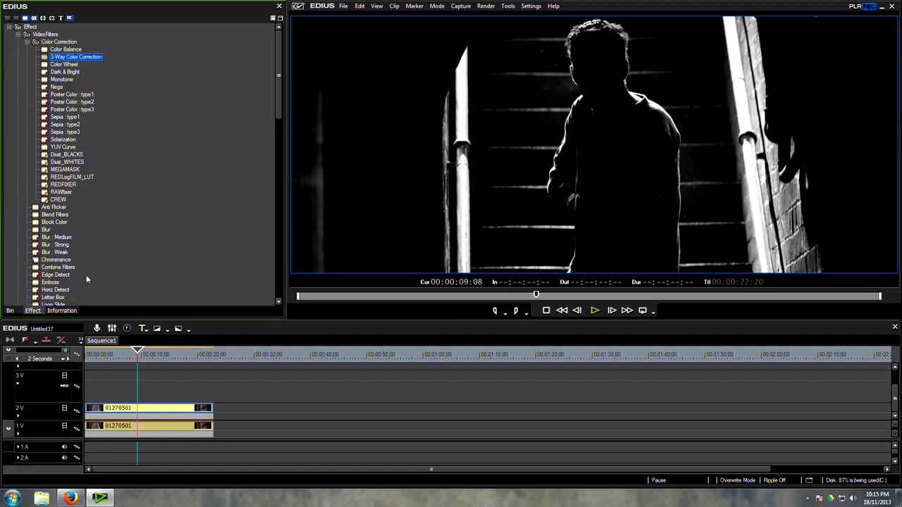
scroll(88, 242, down, 5)
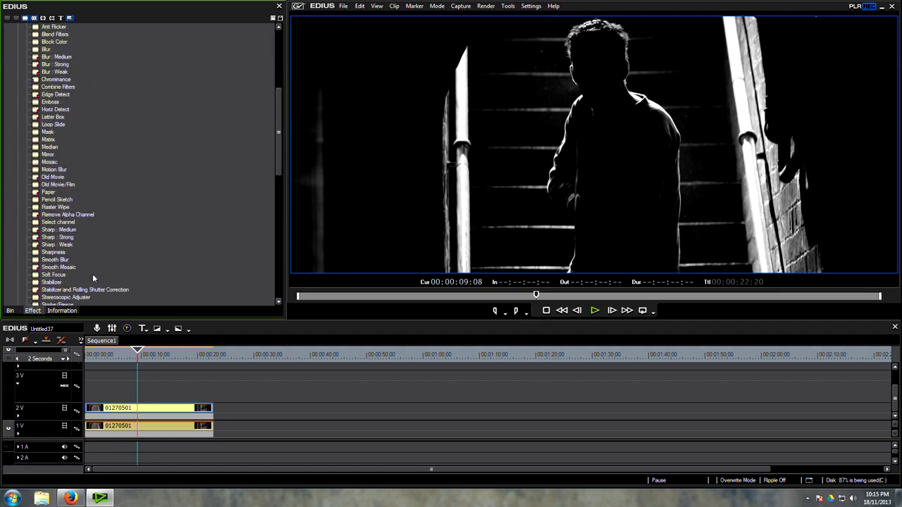
scroll(93, 276, down, 3)
scroll(99, 265, down, 3)
click(70, 231)
drag(74, 232, 149, 411)
- Set the Gaussian Blur's horizontal and vertical blur to 2% and accept
double_click(54, 113)
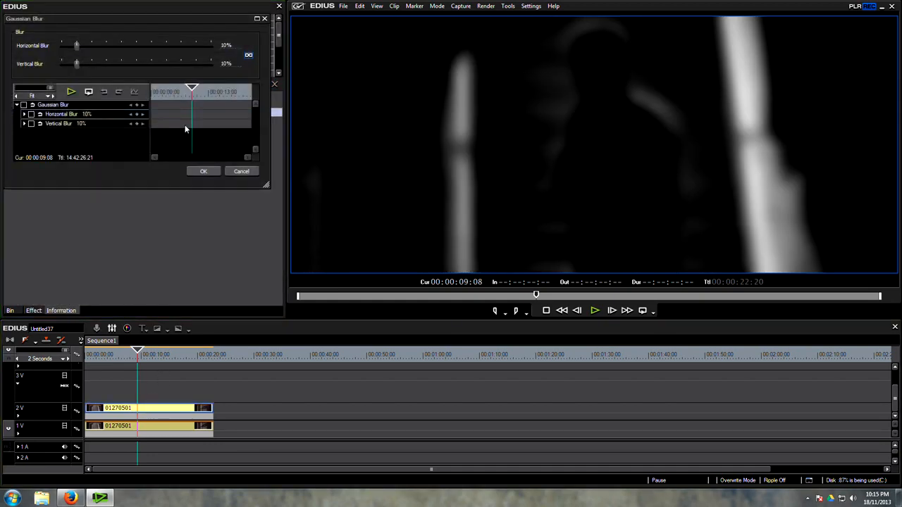
drag(77, 46, 67, 49)
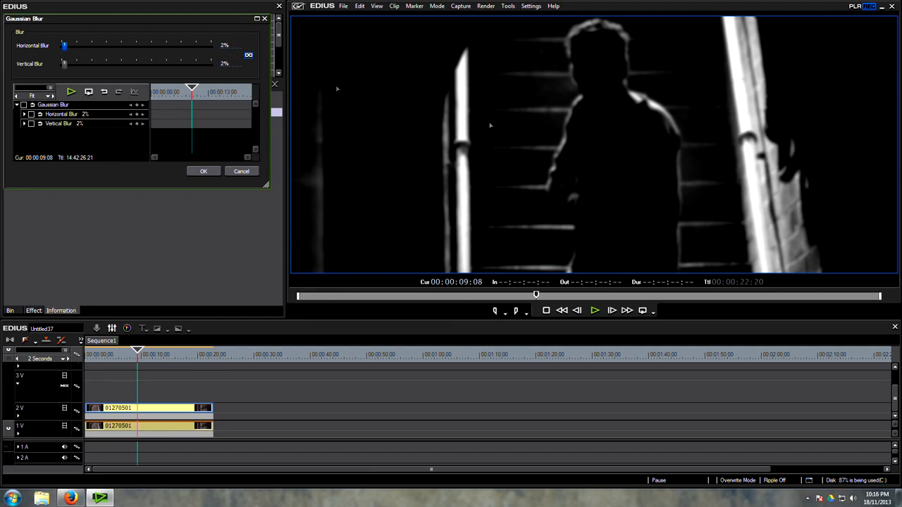
click(208, 173)
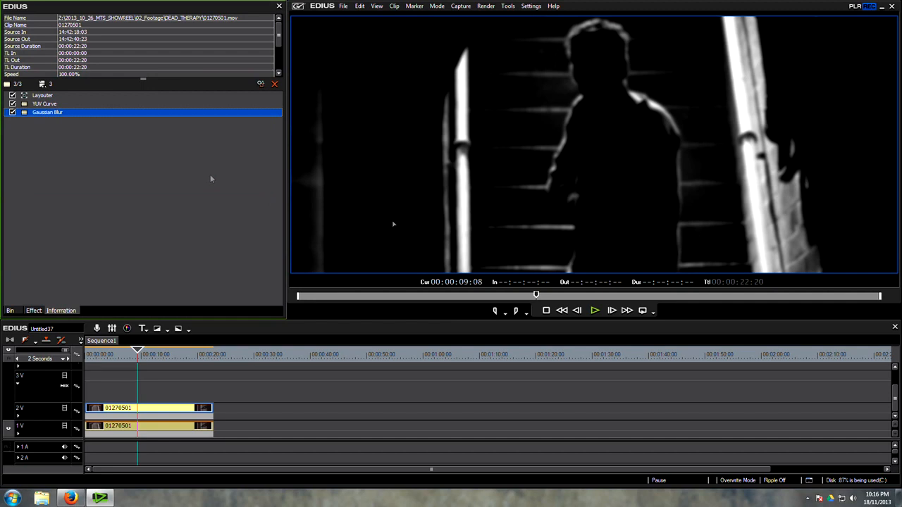
- Expand track 2V to expose the clip's mixer area and enlarge the timeline for more track height
click(155, 429)
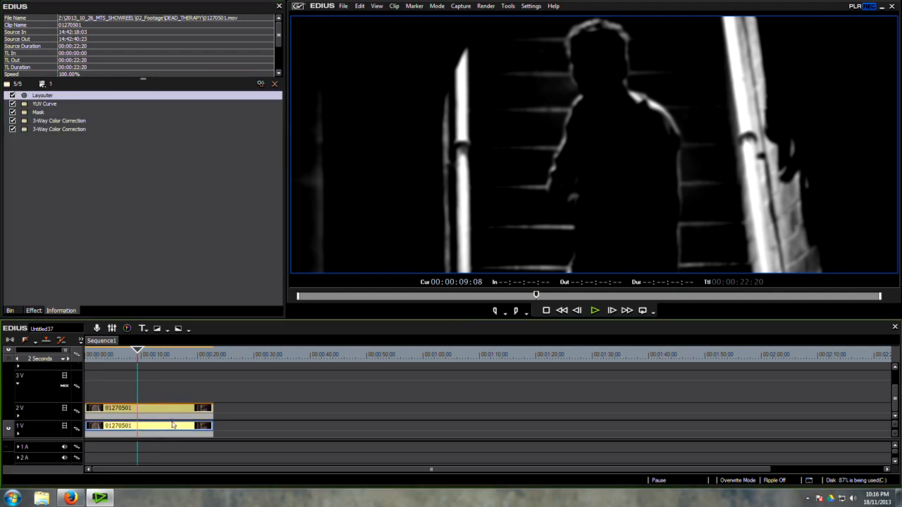
click(18, 417)
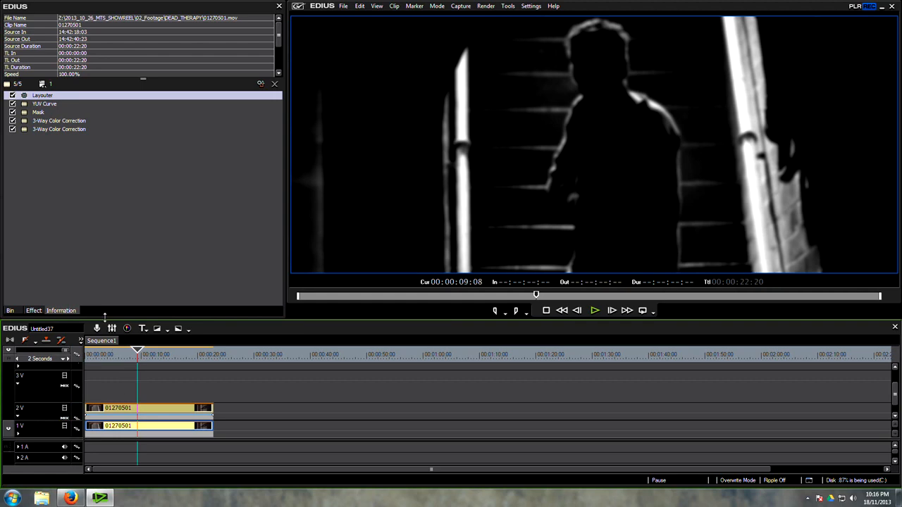
drag(98, 322, 105, 250)
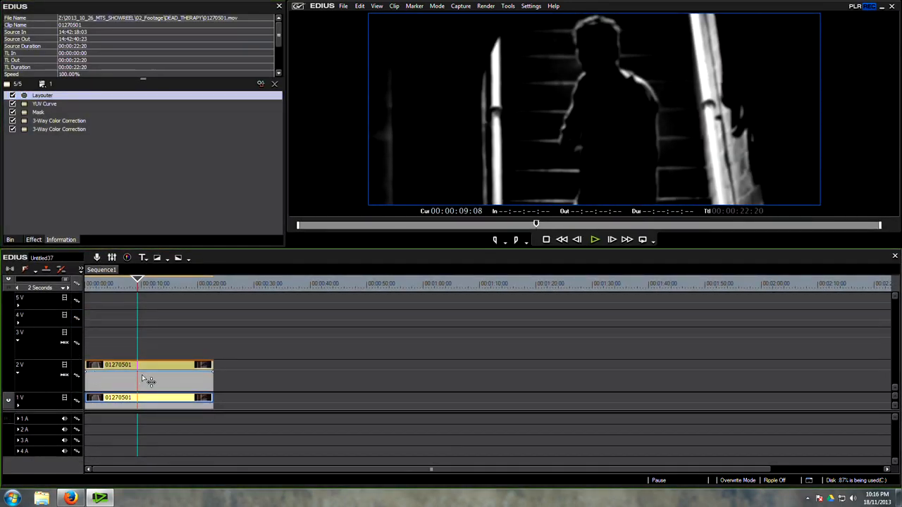
mouse_move(141, 374)
mouse_down()
mouse_move(146, 389)
mouse_move(143, 367)
mouse_up()
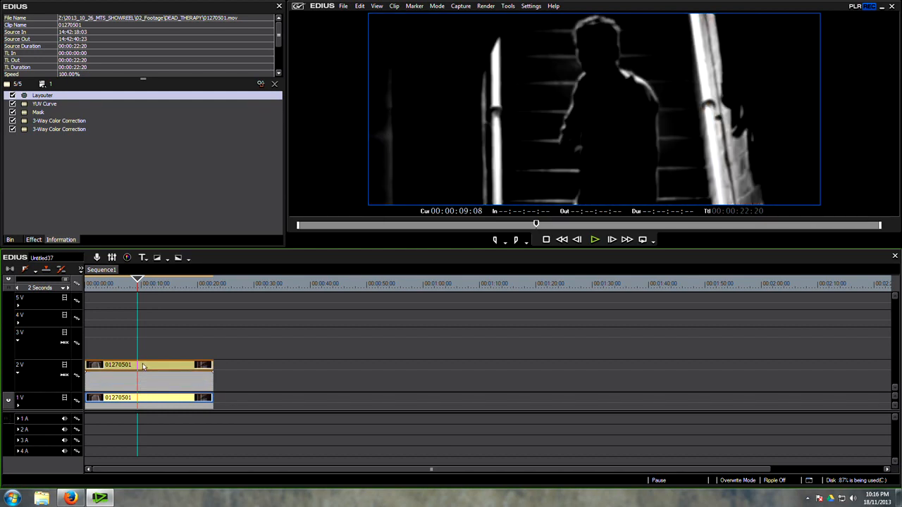
- Apply the Screen blend keyer to the mixer area of the black-and-white clip on track 2V
click(75, 241)
click(35, 240)
scroll(166, 176, down, 10)
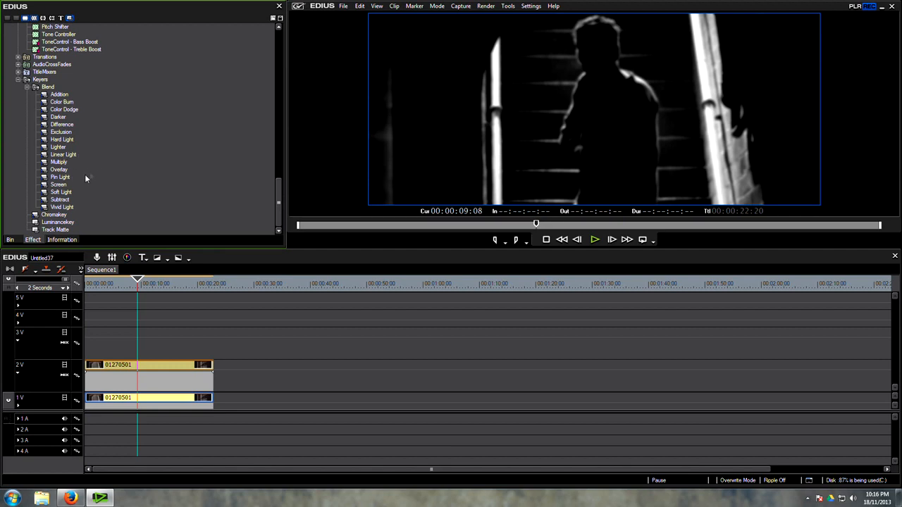
click(58, 170)
click(59, 185)
mouse_move(59, 189)
mouse_down()
mouse_move(76, 195)
mouse_move(138, 279)
mouse_move(154, 347)
mouse_move(149, 382)
mouse_up()
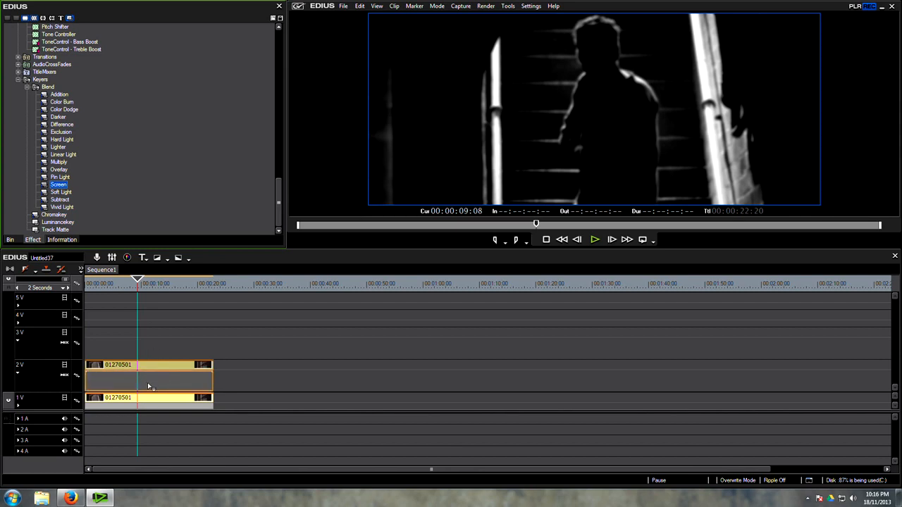
click(149, 386)
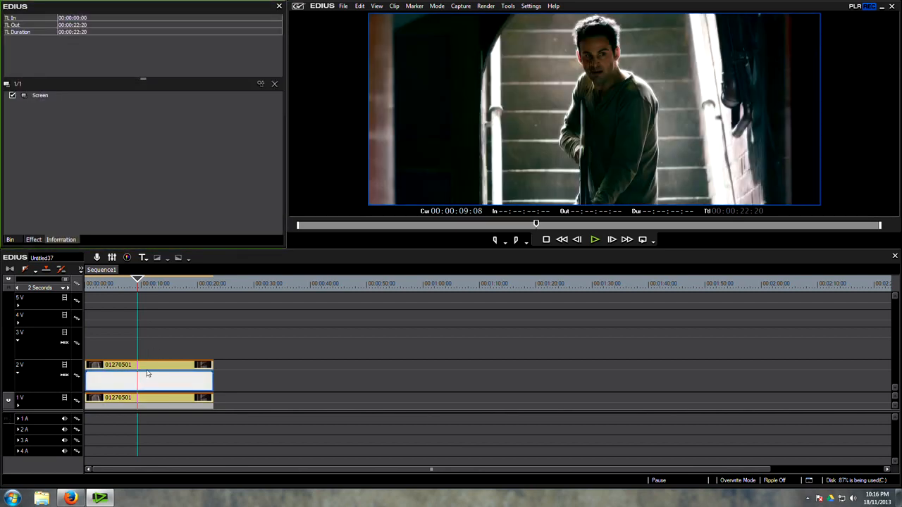
- Try a 3% Gaussian Blur on the track 2V clip, return both blur values to 2% and accept
click(177, 368)
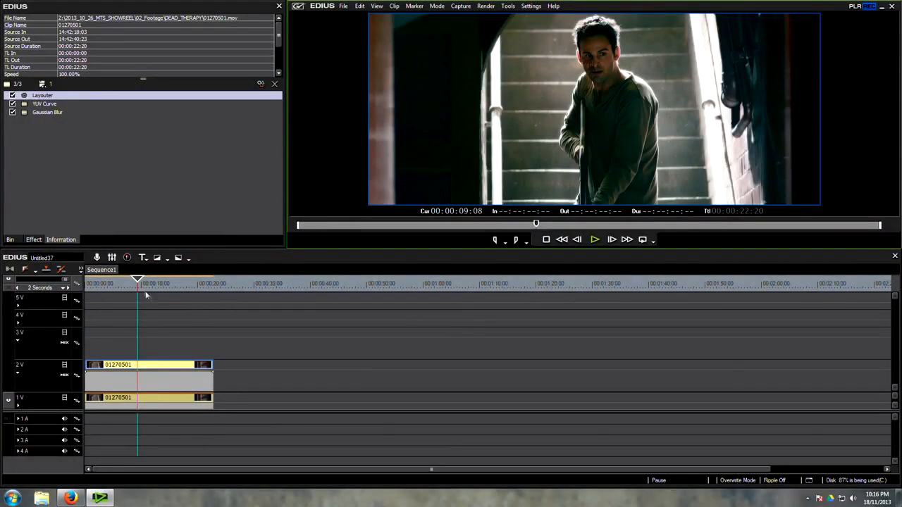
drag(137, 292, 135, 292)
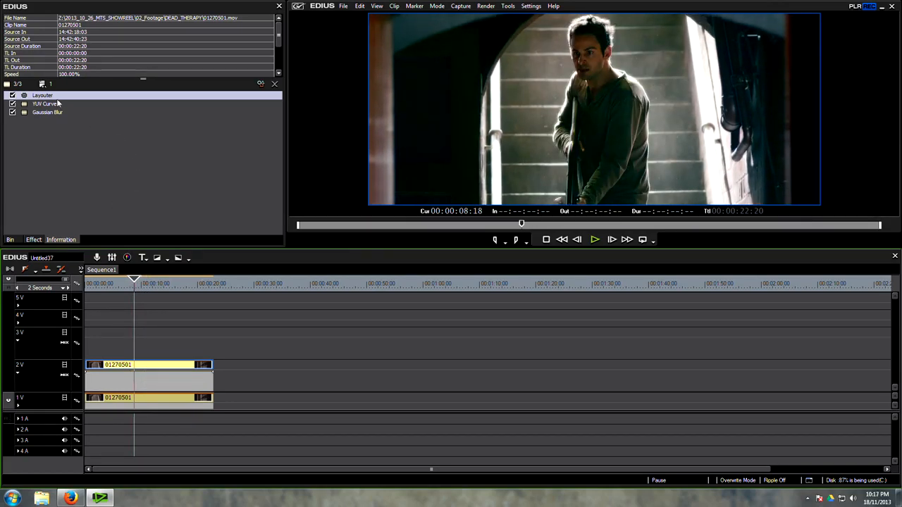
double_click(52, 115)
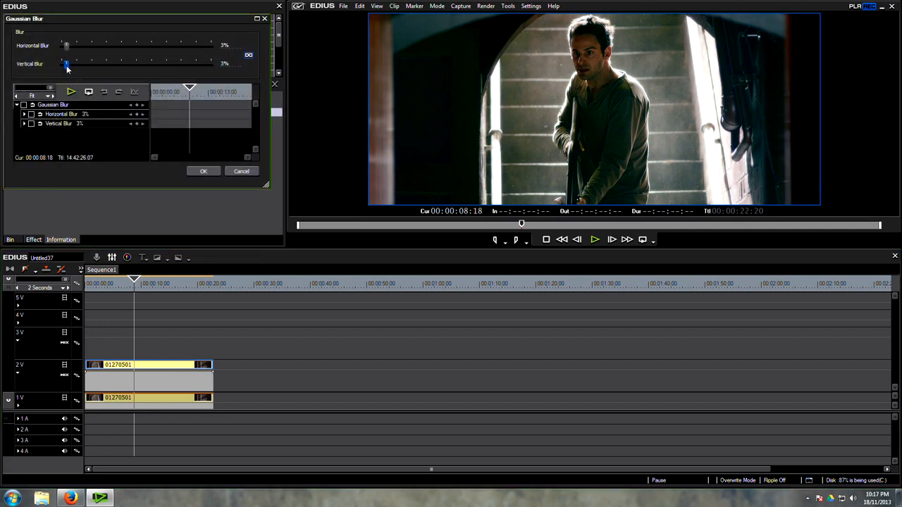
drag(64, 67, 64, 67)
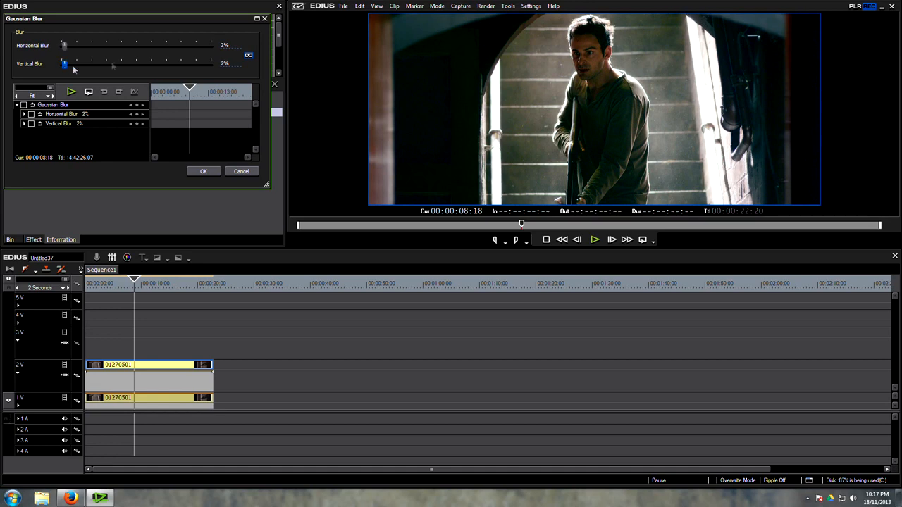
click(202, 171)
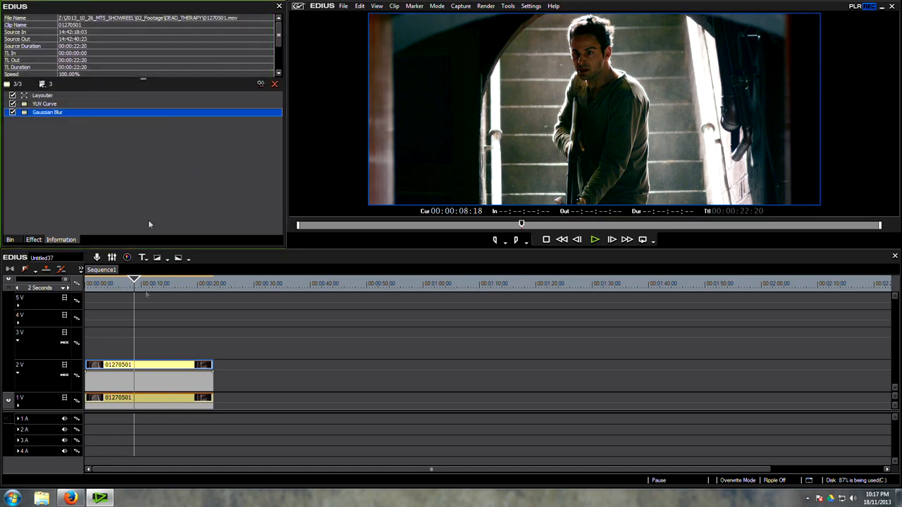
- Lower the middle point of the 2V clip's Y curve, move the lower point to about (74, 8) and accept the YUV Curve
double_click(34, 105)
mouse_move(100, 200)
mouse_down()
mouse_move(107, 210)
mouse_move(99, 207)
mouse_up()
drag(74, 283, 68, 285)
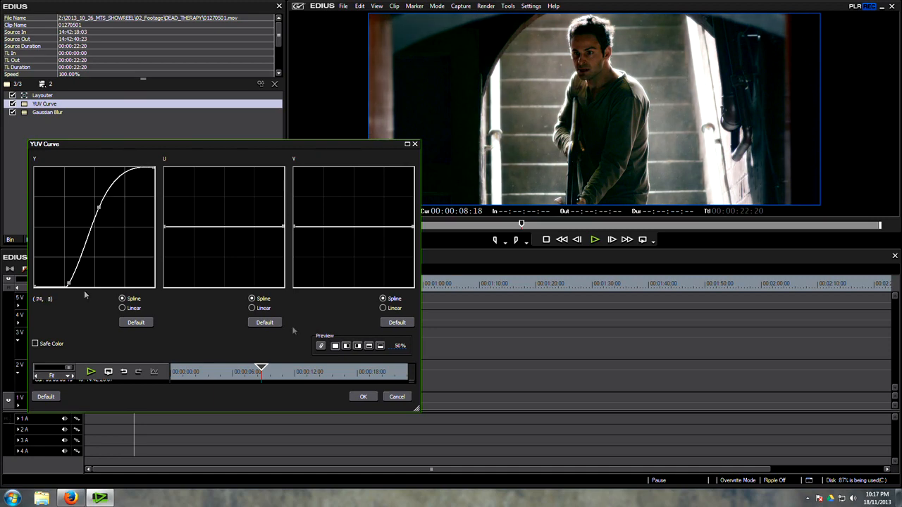
click(363, 397)
- With the Screen blend disabled, set the 2V clip's Y curve points to about (74, 16) and (126, 175) and accept
click(122, 382)
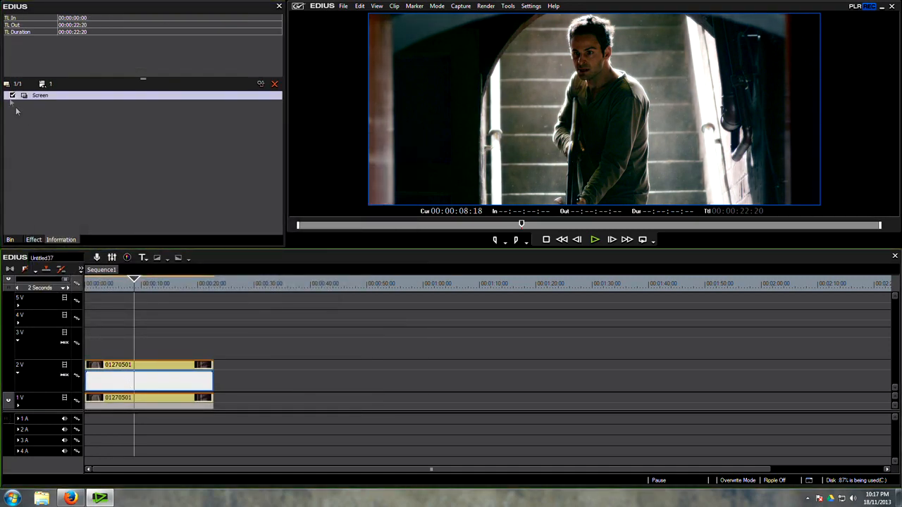
click(12, 96)
click(129, 365)
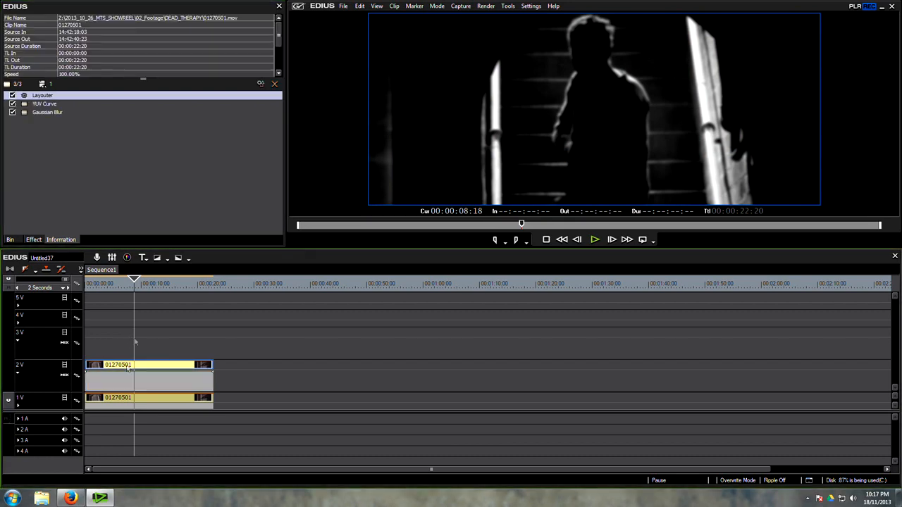
double_click(54, 106)
click(64, 277)
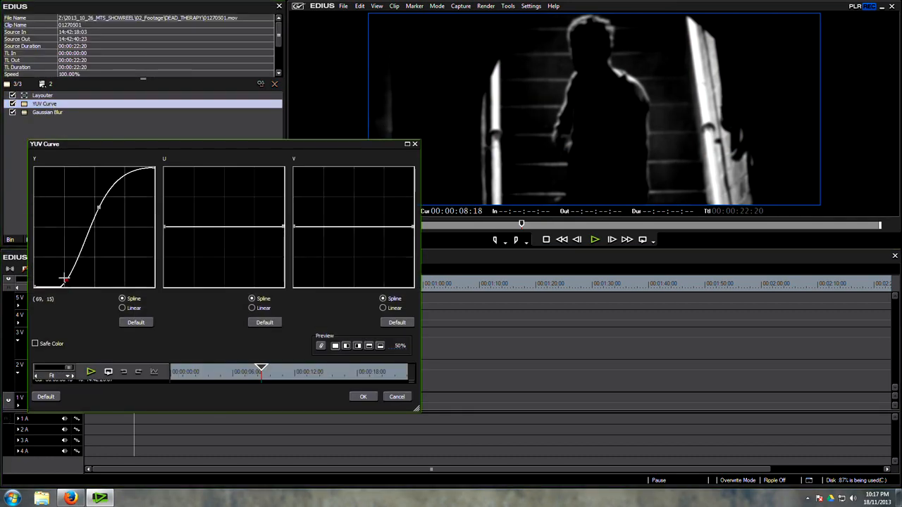
mouse_move(64, 277)
mouse_down()
mouse_move(66, 269)
mouse_move(65, 277)
mouse_up()
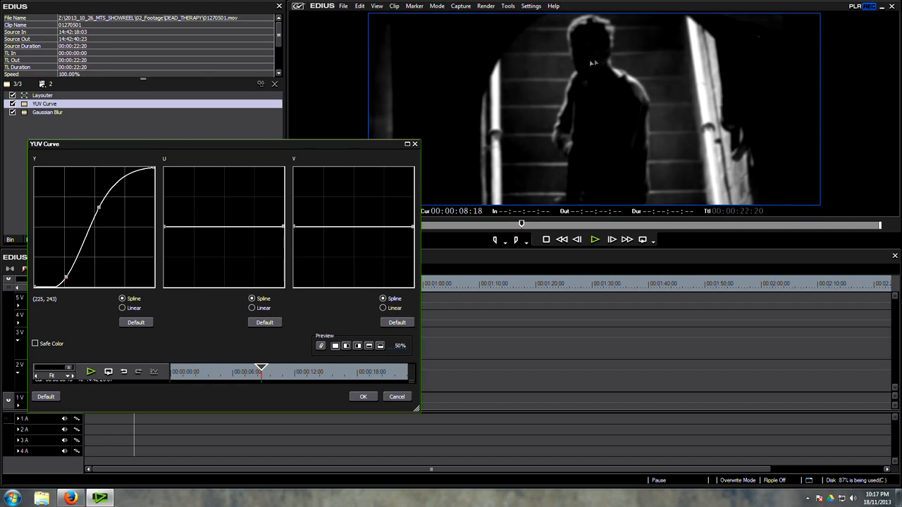
drag(65, 279, 70, 280)
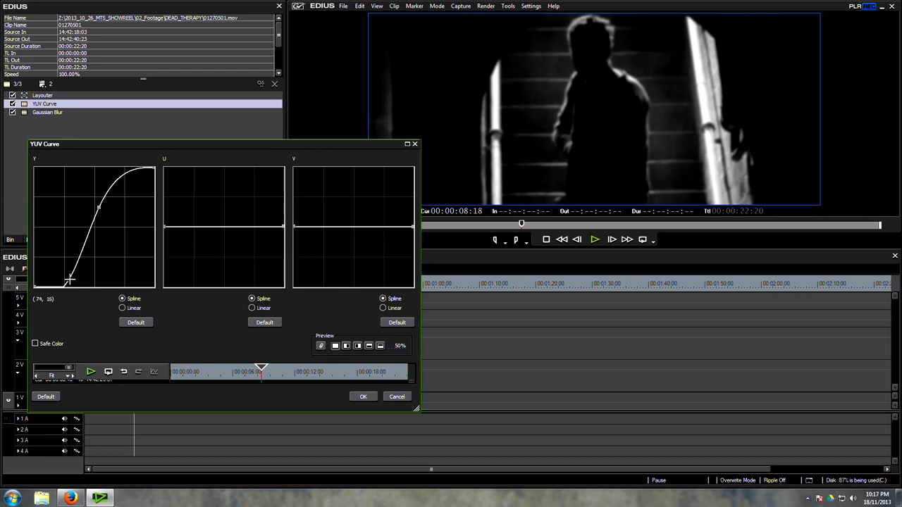
drag(96, 203, 91, 205)
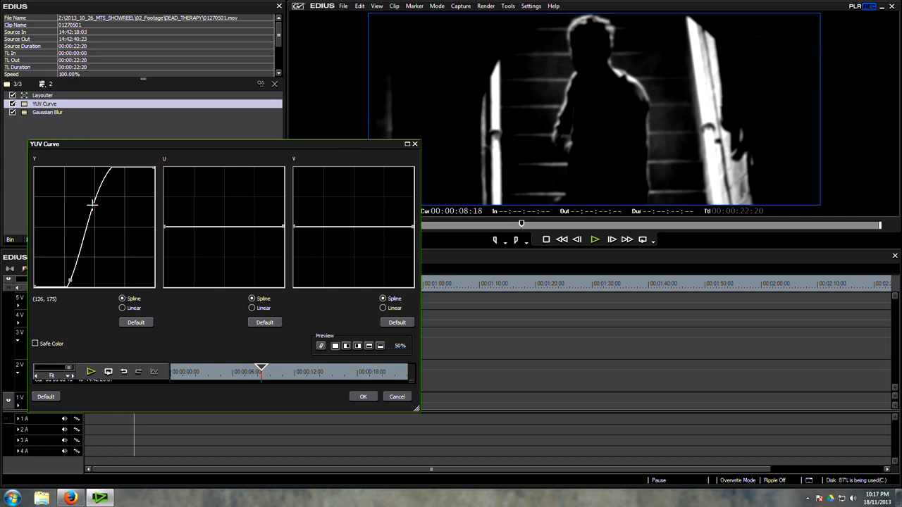
click(361, 398)
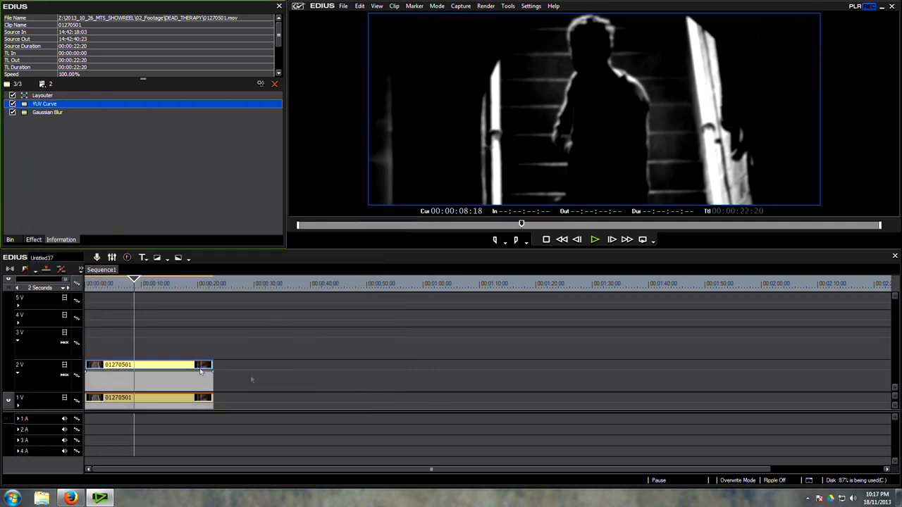
- Re-enable the Screen blend on track 2V and move through nearby frames to check the highlight glow
click(143, 383)
click(13, 96)
mouse_move(140, 289)
mouse_down()
mouse_move(125, 290)
mouse_move(137, 292)
mouse_move(139, 306)
mouse_up()
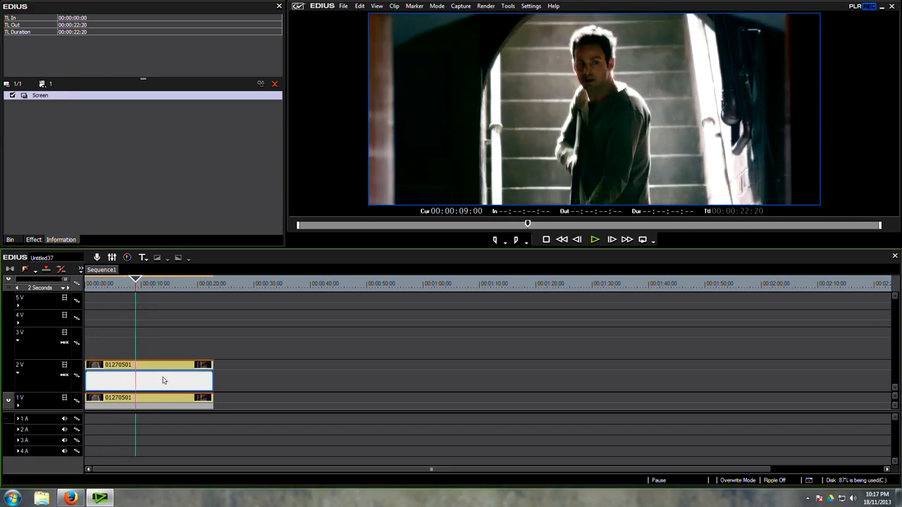
key(Right)
key(Right)
- Copy the track 1V clip to track 3V as a disabled comparison clip with all its filters deleted
drag(119, 400, 138, 334)
drag(89, 176, 47, 91)
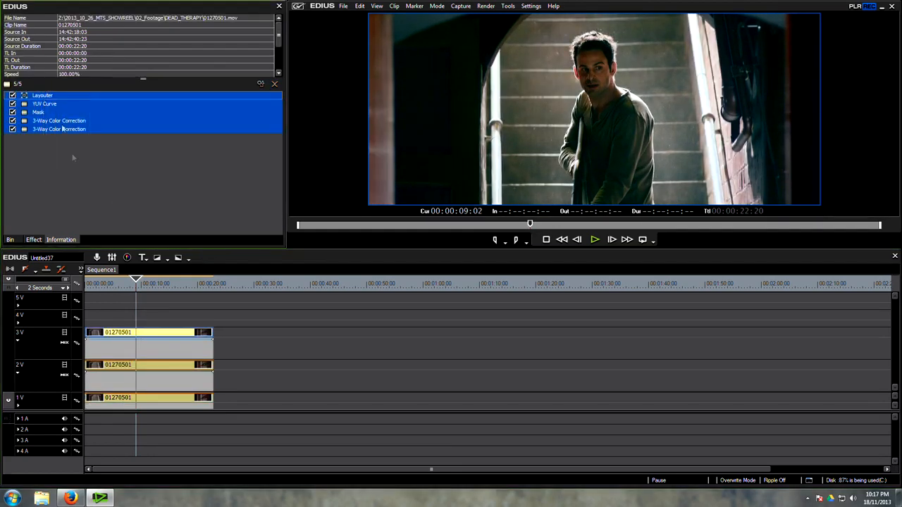
key(Delete)
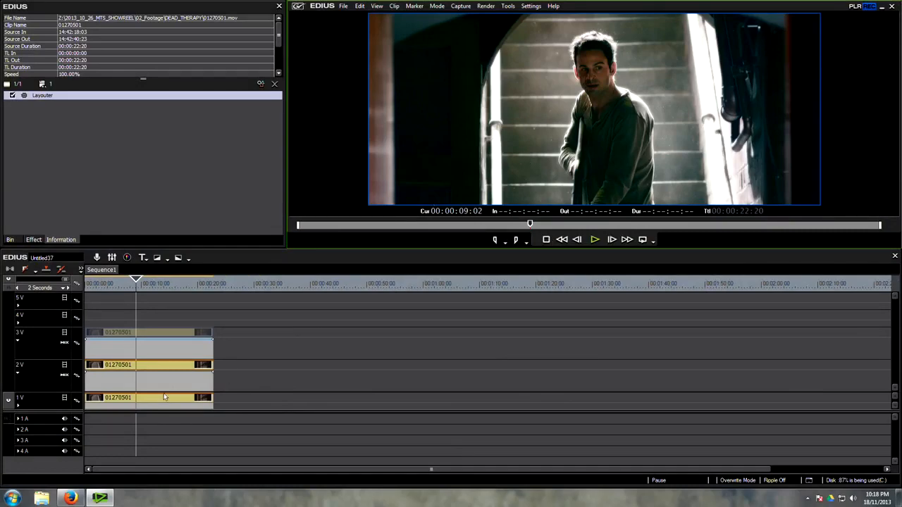
- Reduce the Sharpness in the combined filters inside the track 1V clip's Mask and accept all settings
click(164, 398)
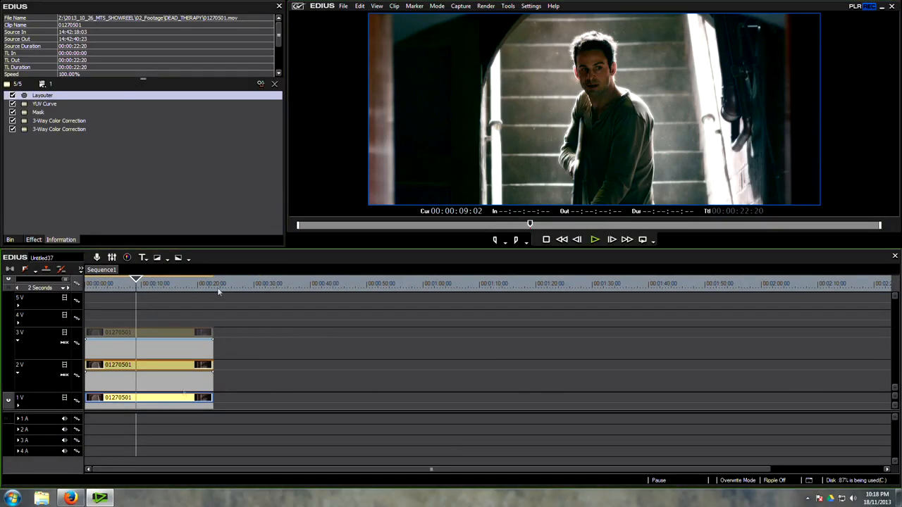
double_click(36, 112)
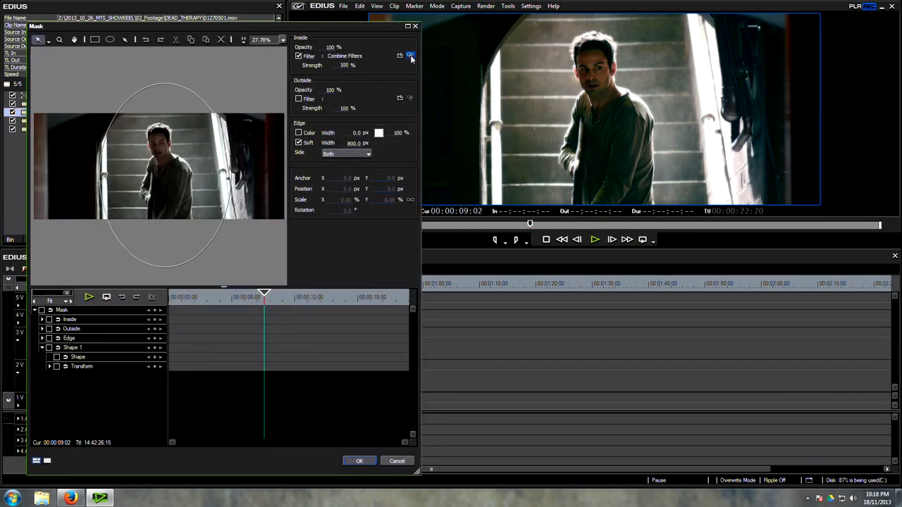
click(411, 56)
click(153, 286)
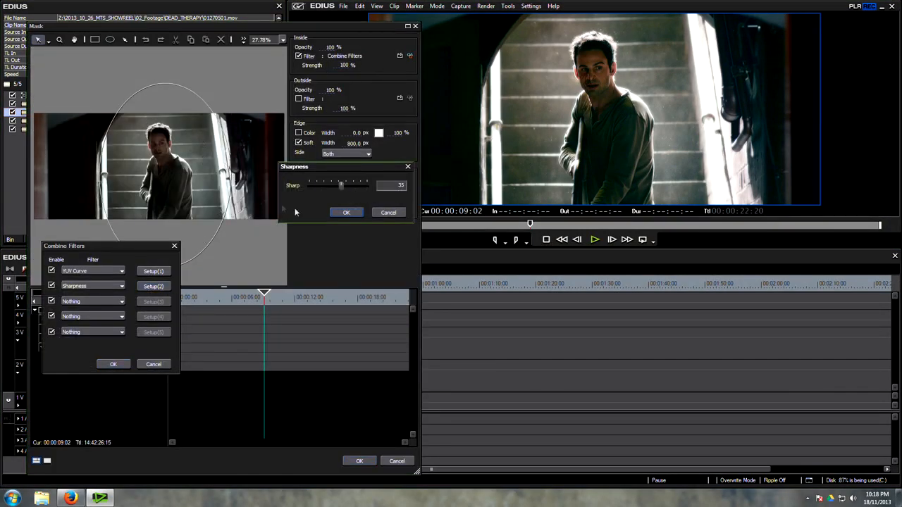
drag(343, 190, 328, 191)
click(344, 212)
click(114, 364)
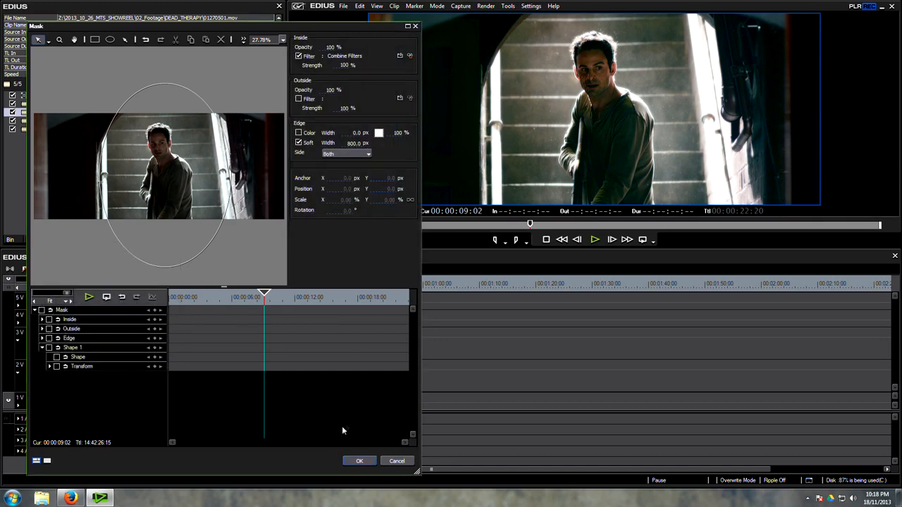
click(358, 461)
- Apply the Old Movie/Film filter to the graded clip on track 1V
drag(137, 281, 140, 283)
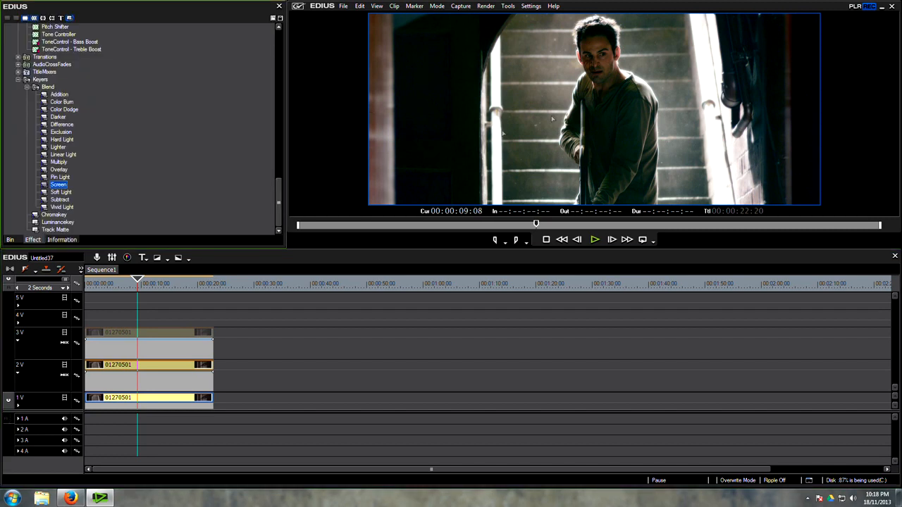
scroll(119, 194, up, 15)
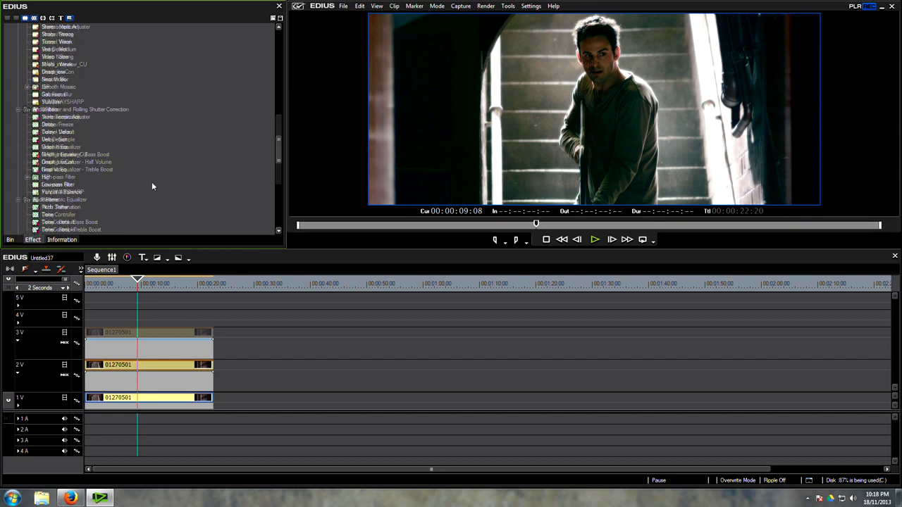
scroll(127, 169, up, 3)
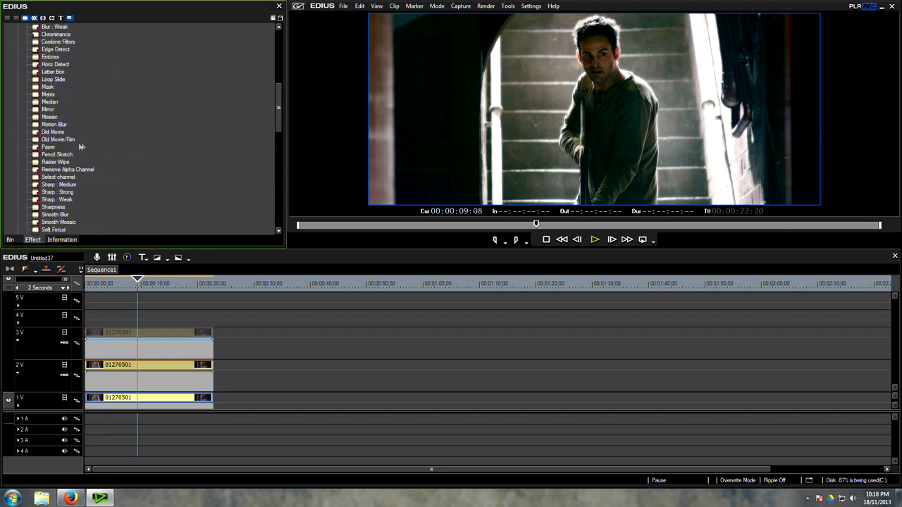
drag(55, 141, 175, 401)
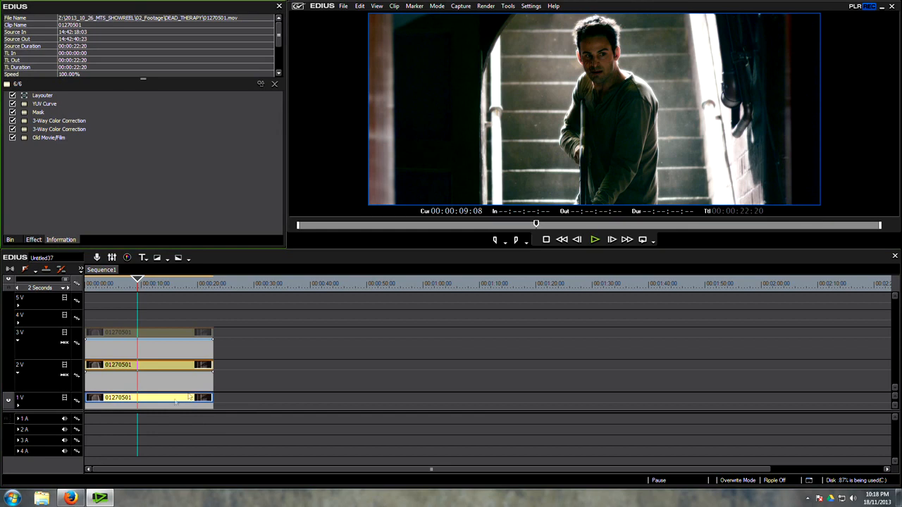
- Turn off Old Movie/Film's Scratch Noise, Frame Jitter and Flicker, set Interfield effect and Blur to None, enable Film Grain at 40 and accept
double_click(44, 138)
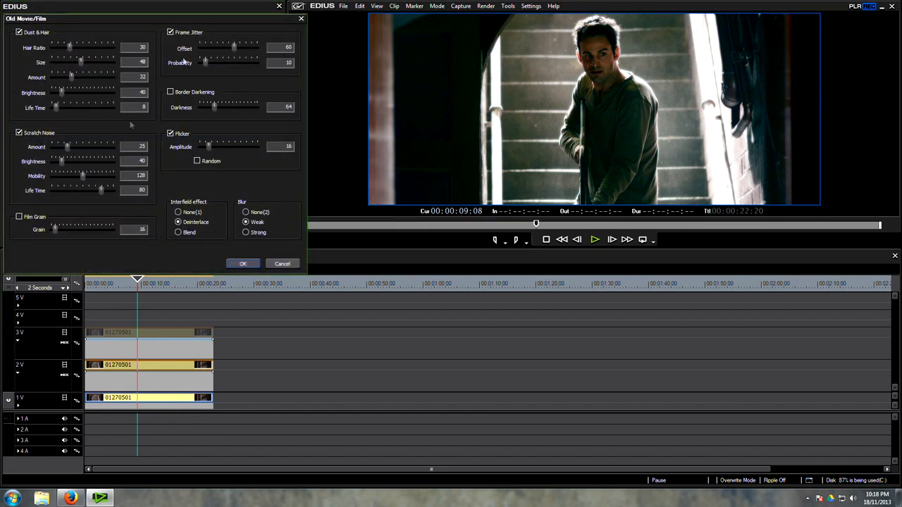
click(177, 133)
click(178, 31)
click(188, 212)
click(255, 213)
click(41, 217)
mouse_move(54, 233)
mouse_down()
mouse_move(84, 234)
mouse_move(61, 235)
mouse_up()
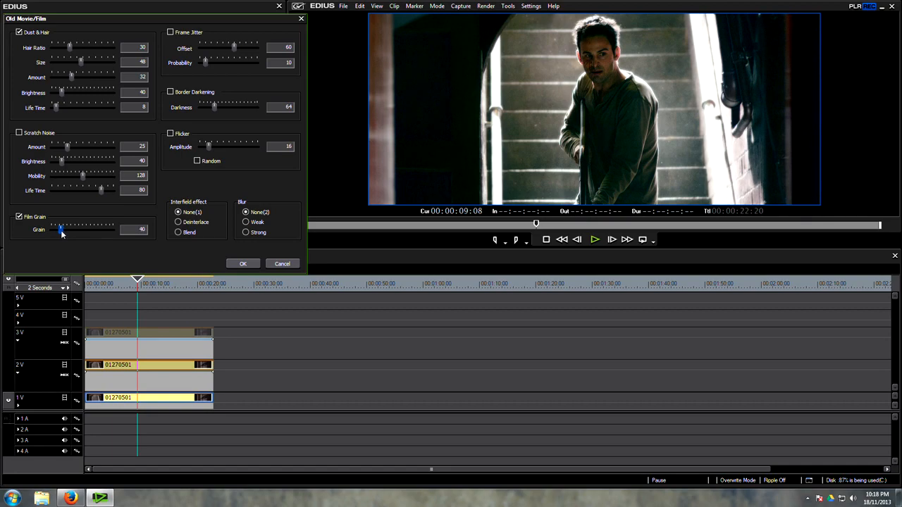
click(240, 265)
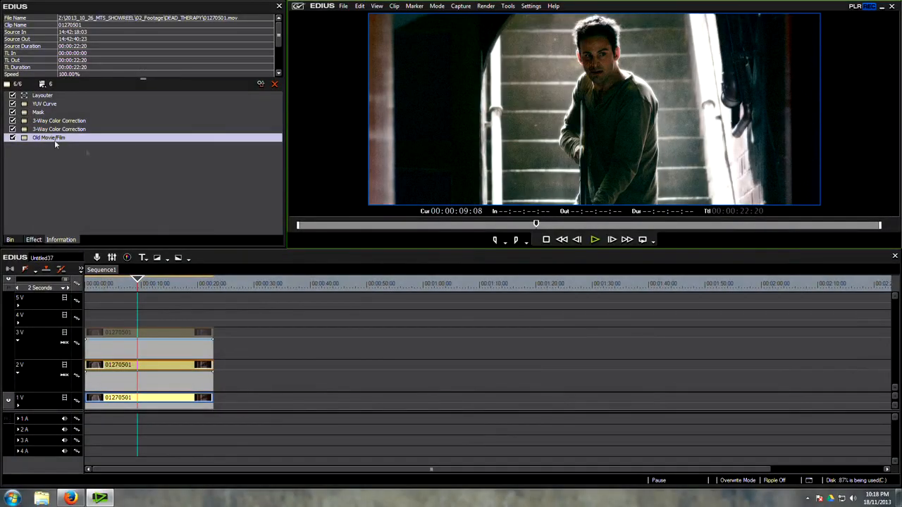
- Delete the Old Movie/Film filter from the track 1V clip
click(49, 139)
key(Delete)
click(75, 172)
- Show the project clips, switch to Firefox and look up the free 4K home-brew film grain among the MTS Films site's downloads
click(11, 240)
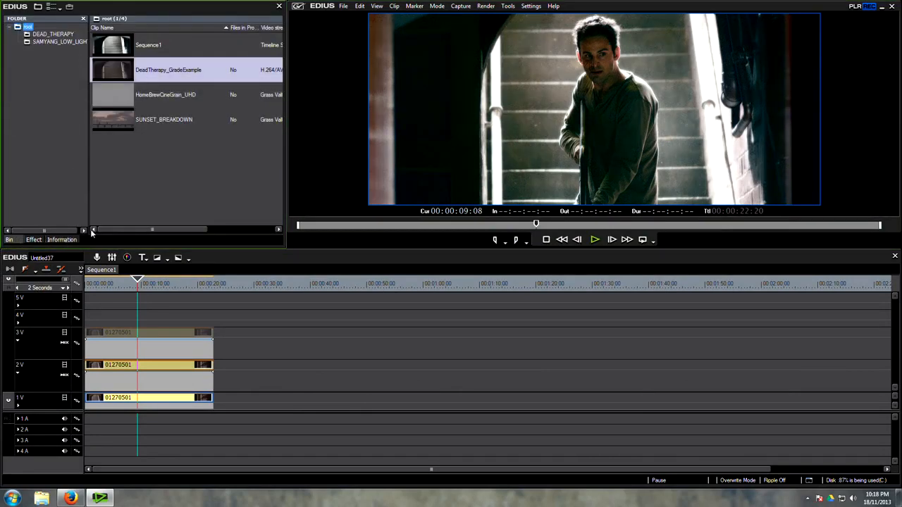
click(137, 98)
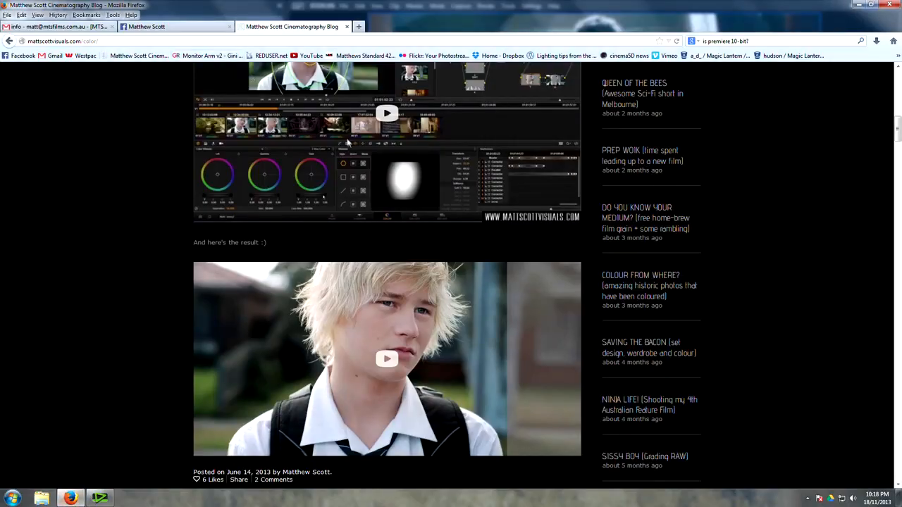
scroll(347, 143, up, 15)
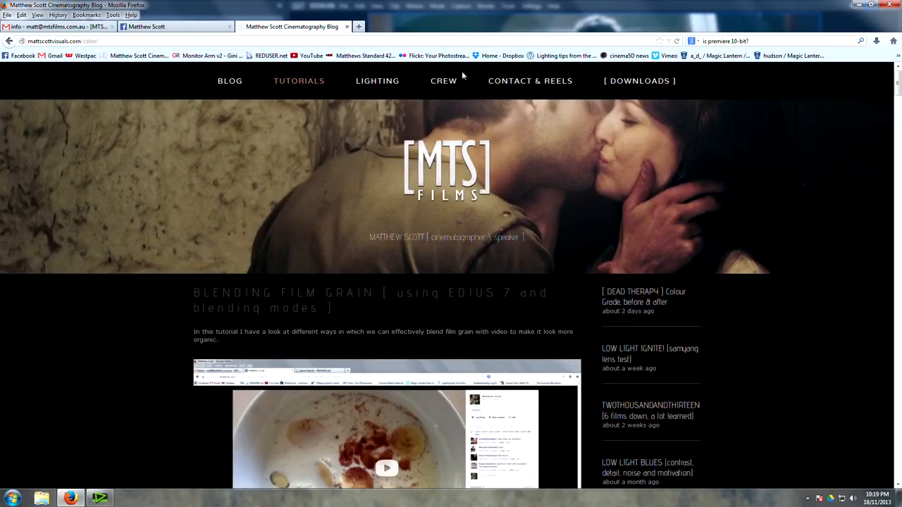
mouse_move(623, 90)
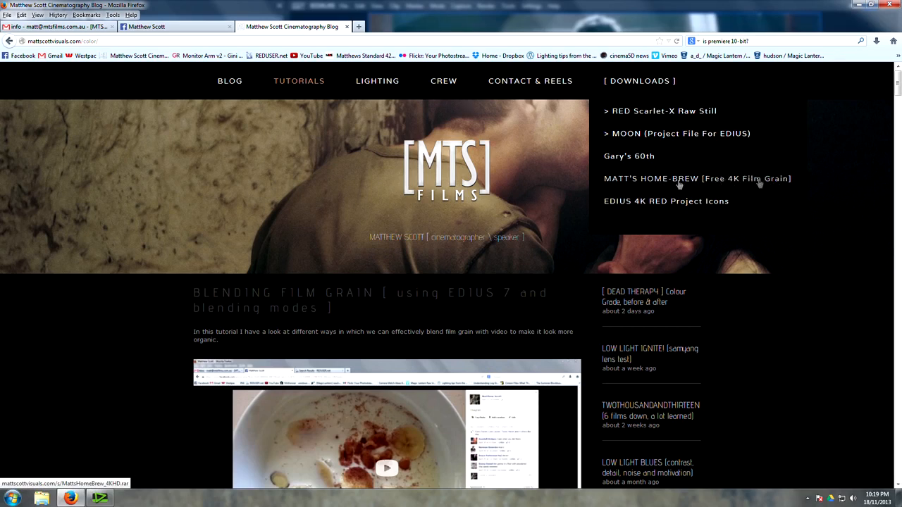
- Switch back to EDIUS and place the HomeBrewCineGrain_UHD clip at the start of track 4V
click(99, 499)
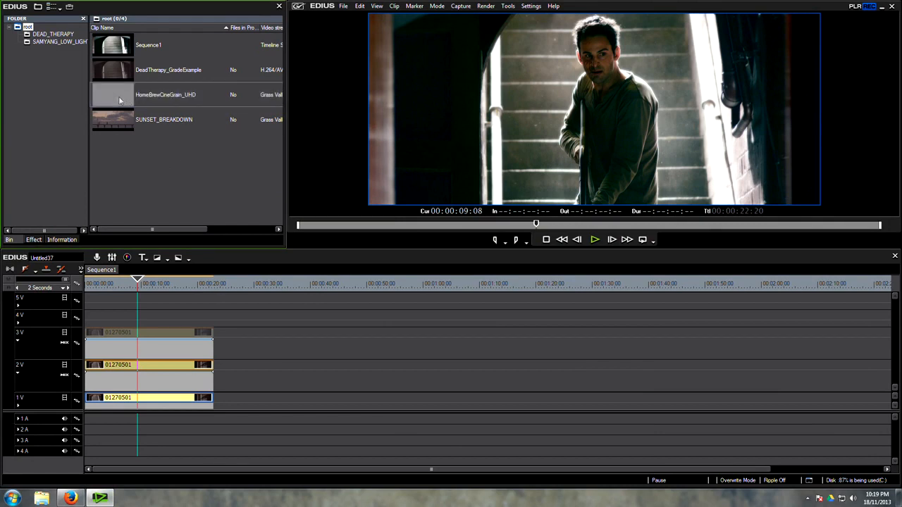
drag(120, 100, 102, 321)
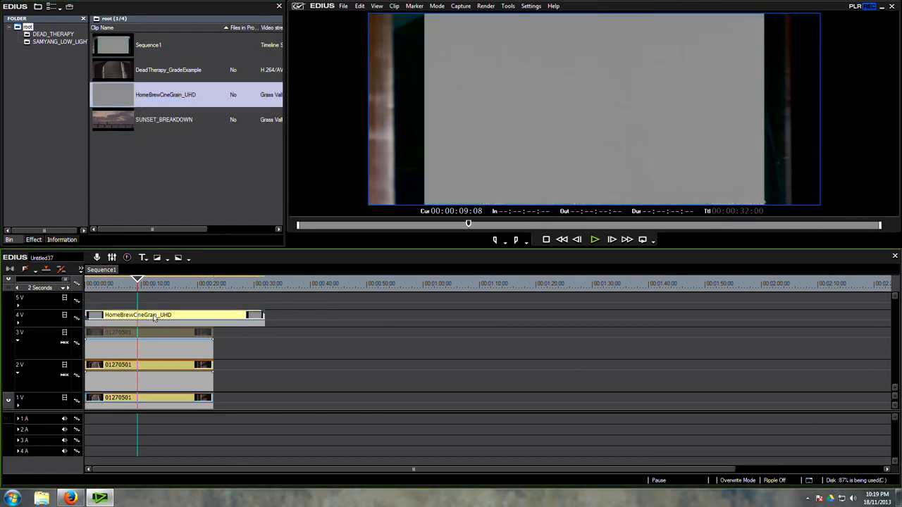
- In the grain clip's Layouter, apply the Fit Width preset, set Stretch to 75% and accept
click(64, 241)
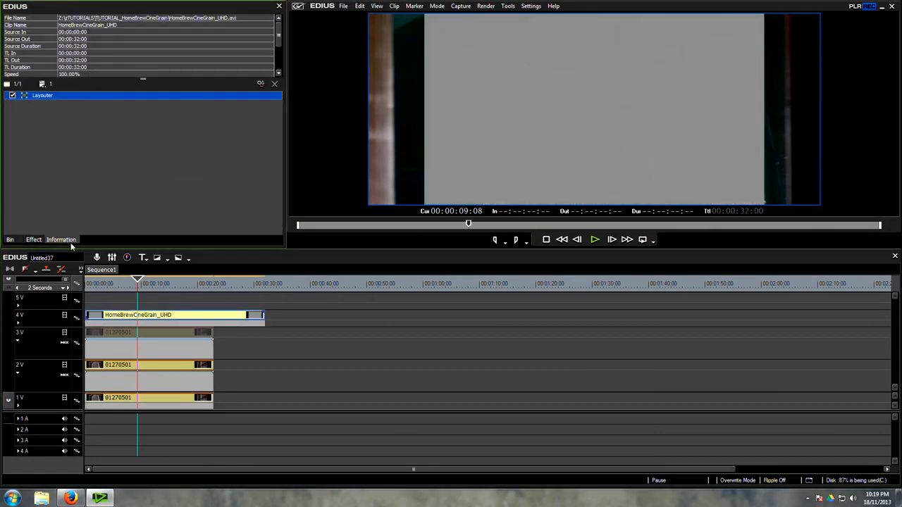
double_click(43, 97)
click(405, 127)
double_click(386, 168)
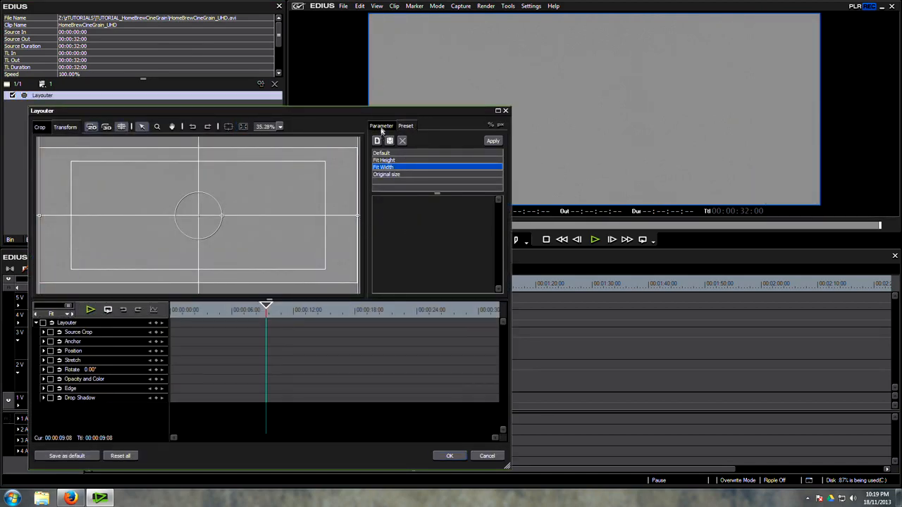
click(381, 127)
drag(501, 193, 501, 238)
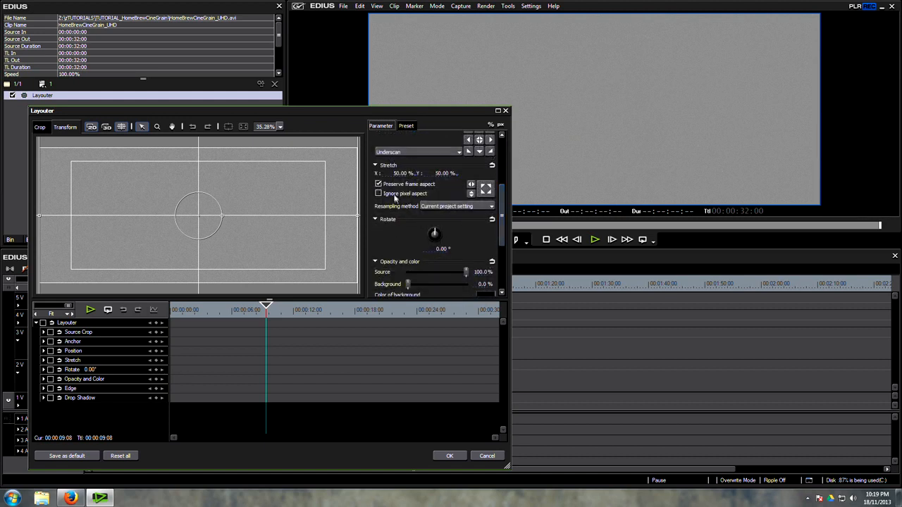
click(397, 174)
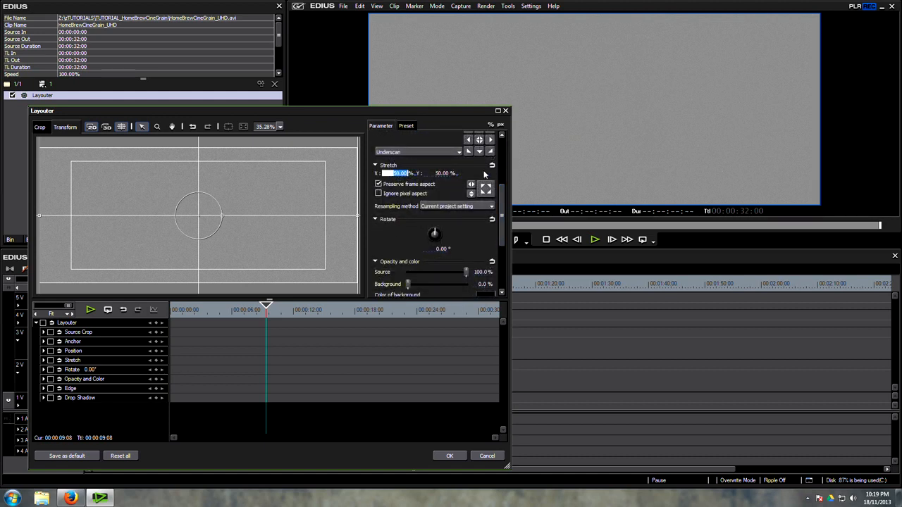
text(75)
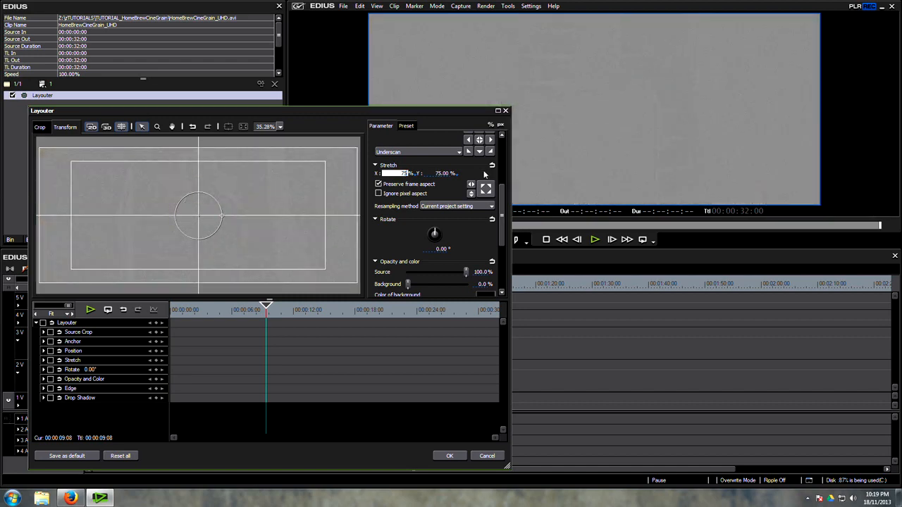
click(451, 456)
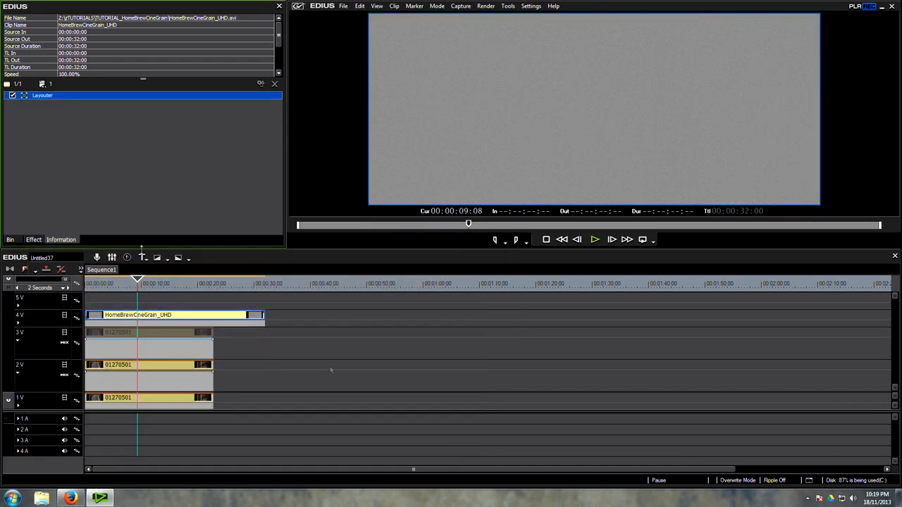
- Apply the Overlay blend mode to the grain clip on track 4V and check the result in full-screen playback
click(33, 239)
scroll(117, 223, down, 10)
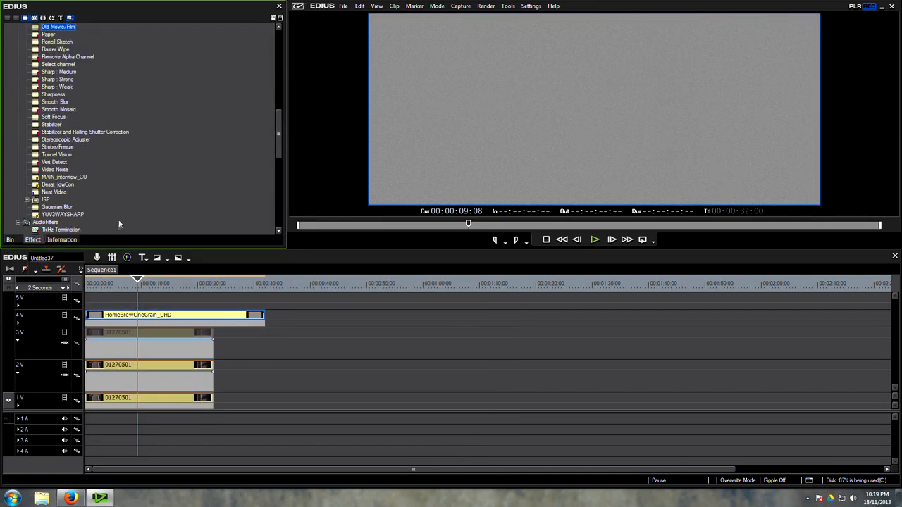
scroll(131, 196, down, 2)
drag(56, 175, 165, 321)
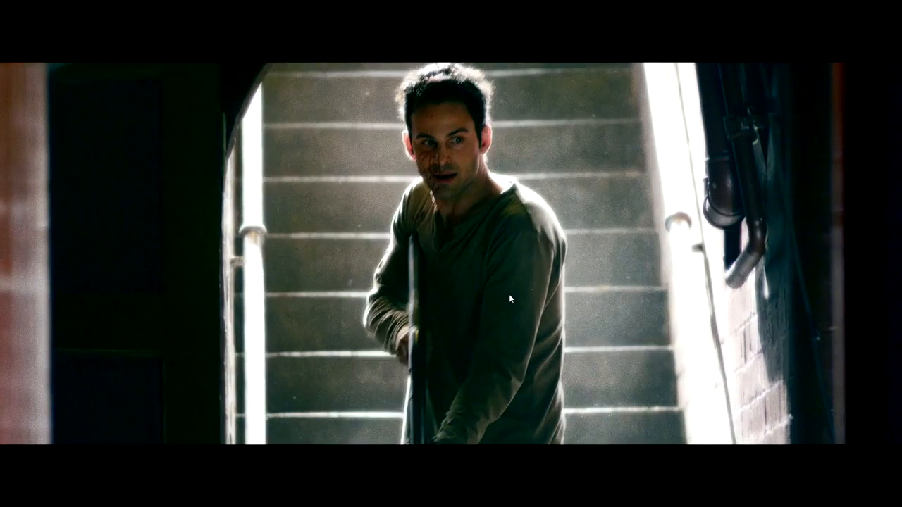
key(space)
double_click(501, 293)
- Set the grain clip's Layouter Stretch to 50% and accept
click(165, 315)
double_click(41, 96)
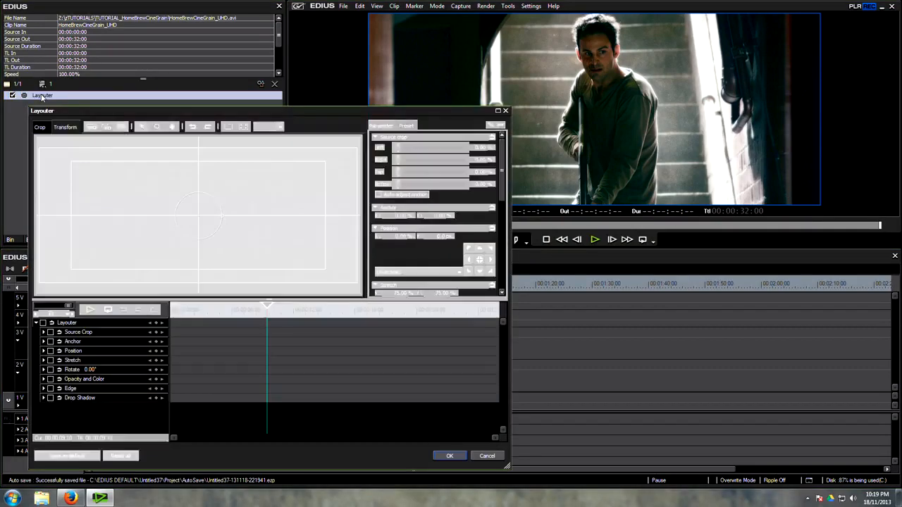
scroll(507, 220, down, 3)
drag(507, 220, 507, 235)
click(395, 186)
drag(394, 186, 500, 200)
text(50)
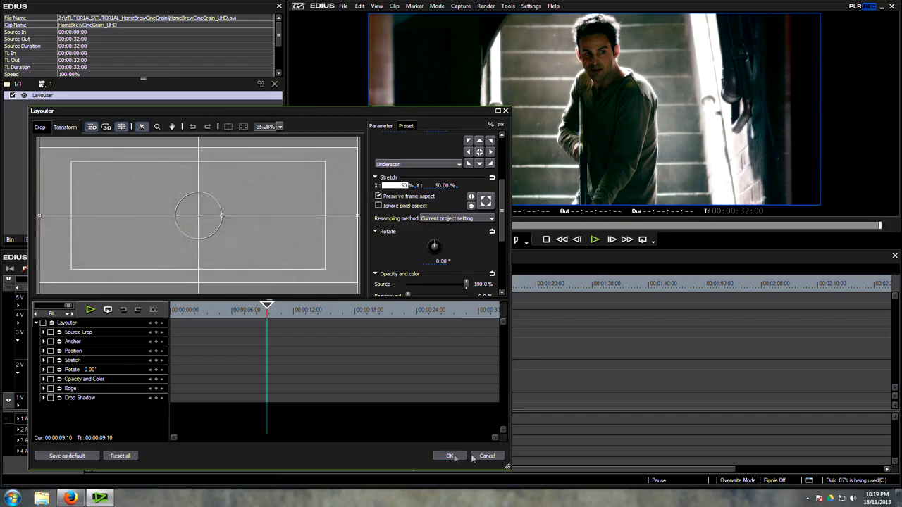
click(450, 456)
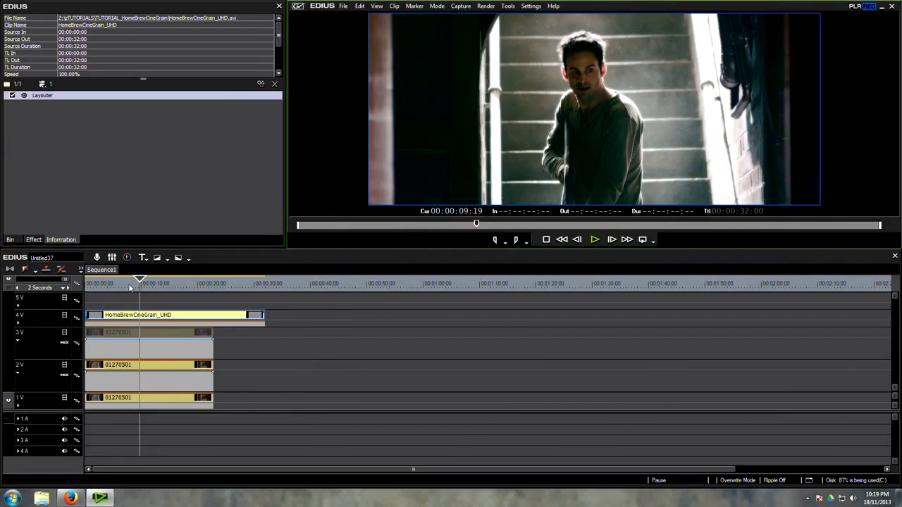
- Go to the frame at 00:00:08:20 and inspect the blended grain on the full-screen picture
drag(130, 288, 136, 291)
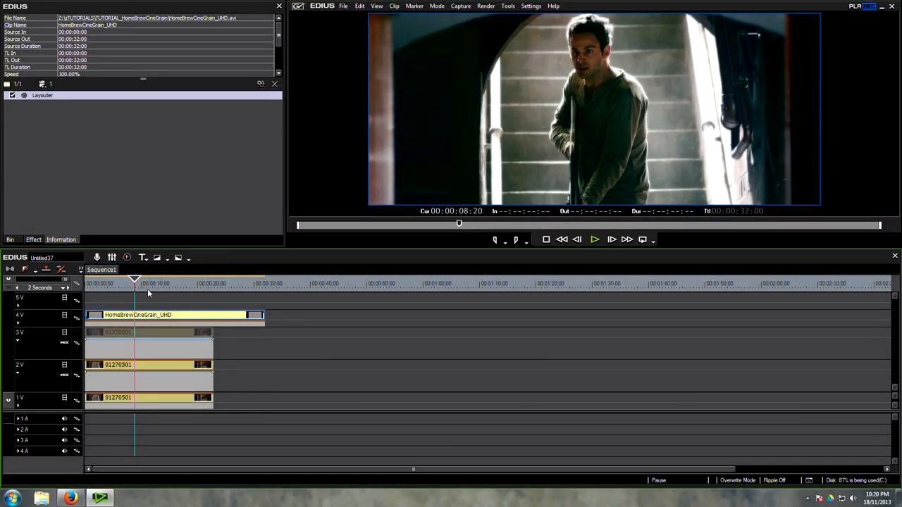
key(Right)
key(Left)
double_click(489, 167)
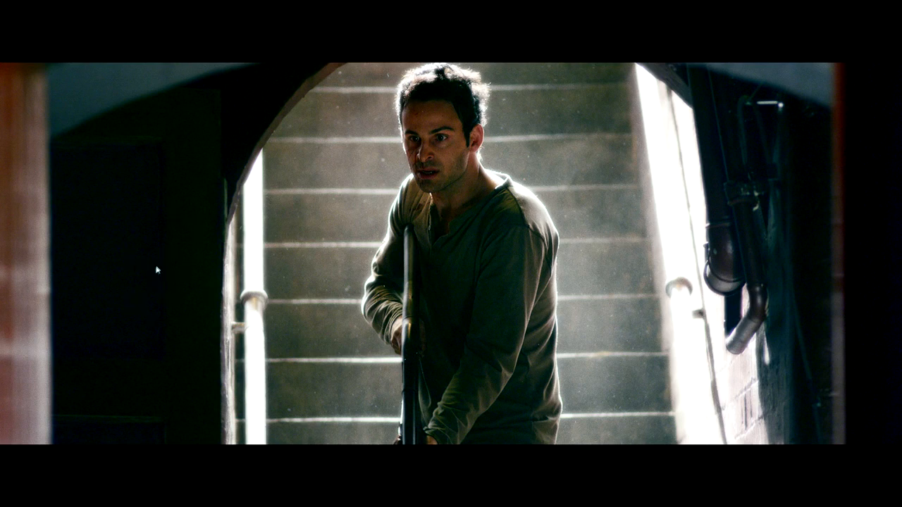
double_click(540, 321)
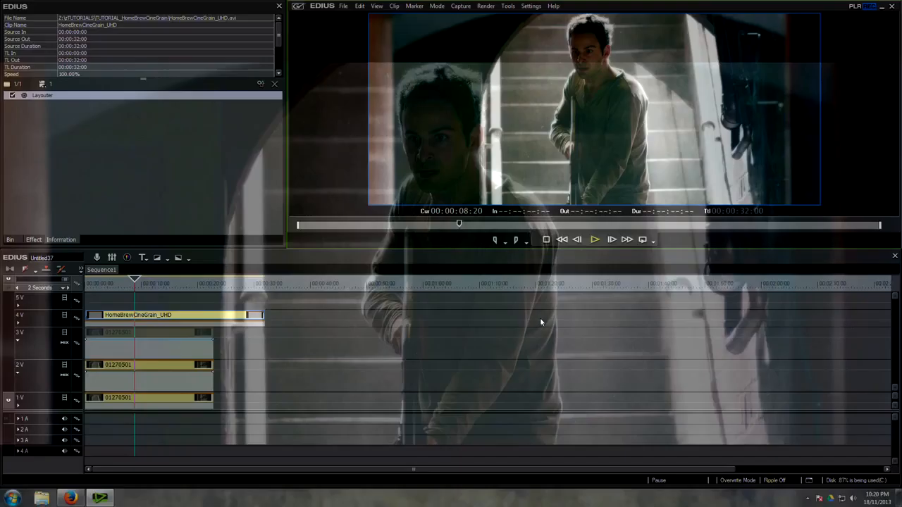
- Lift the lowest point of the Y curve slightly to about (22, 5) in the track 1V clip's YUV Curve and accept
click(139, 398)
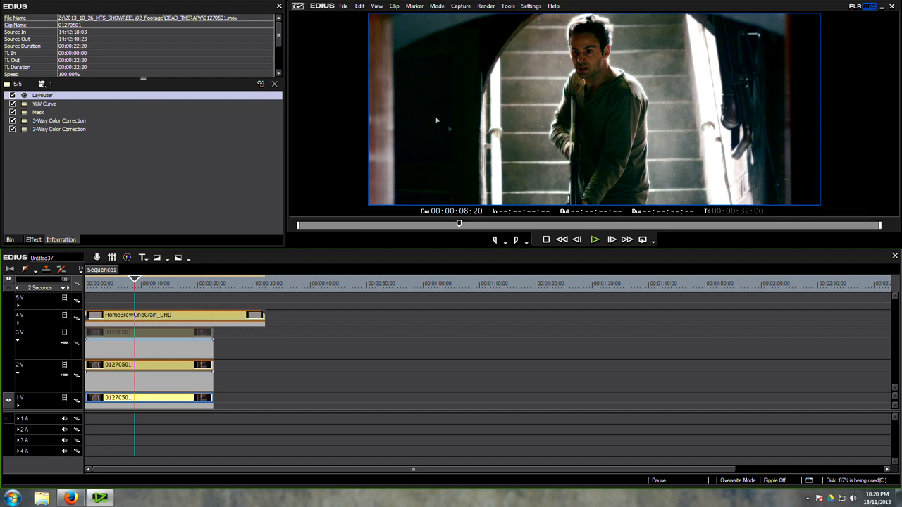
double_click(42, 104)
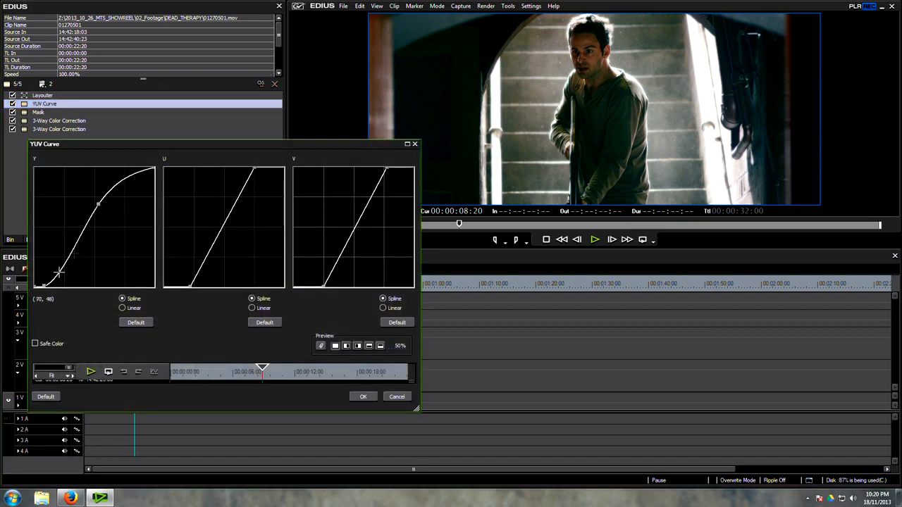
drag(43, 285, 44, 284)
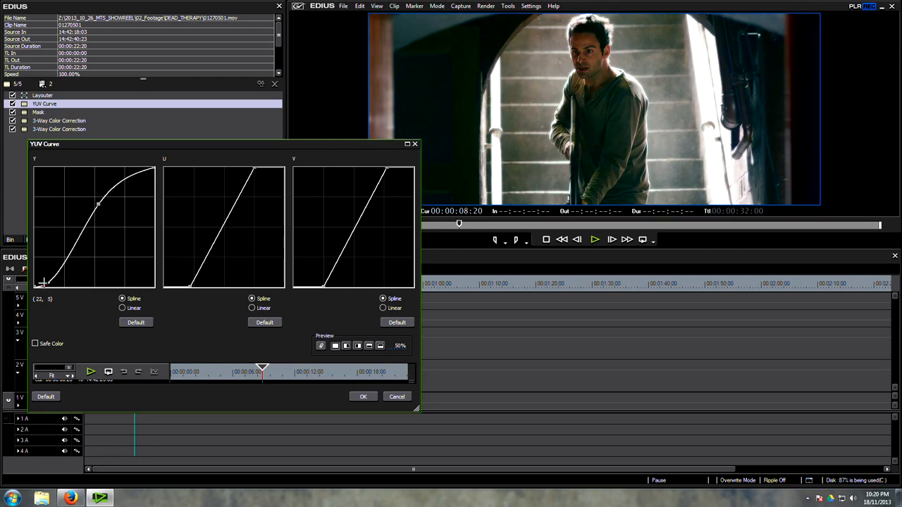
click(355, 397)
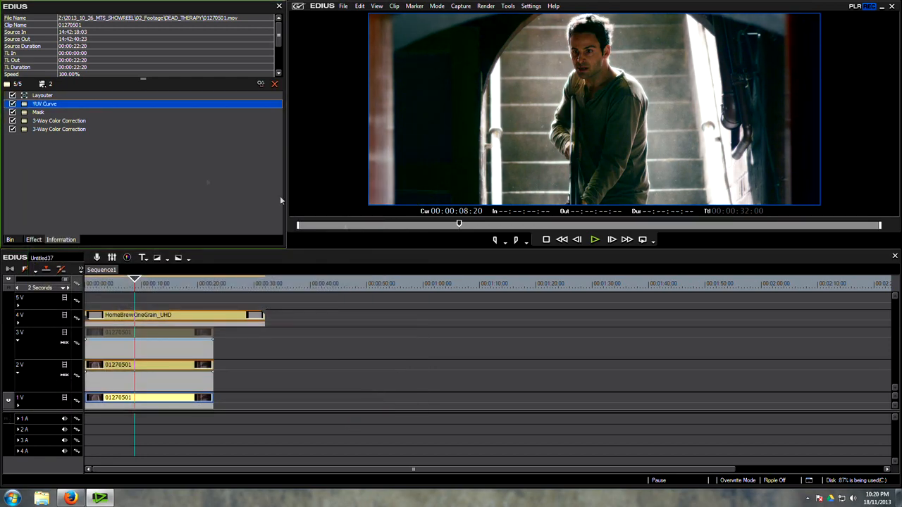
- Add another 3-Way Color Correction filter to the clip on track 1V
click(33, 240)
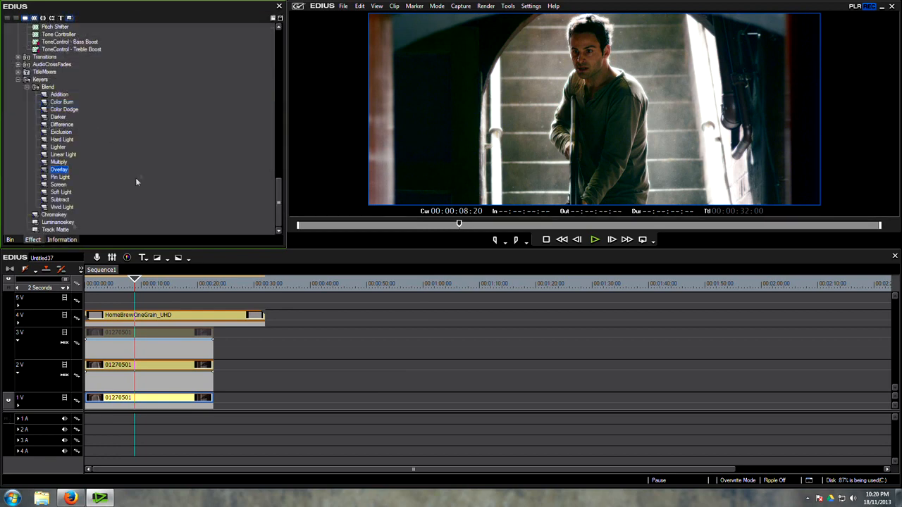
scroll(104, 81, up, 15)
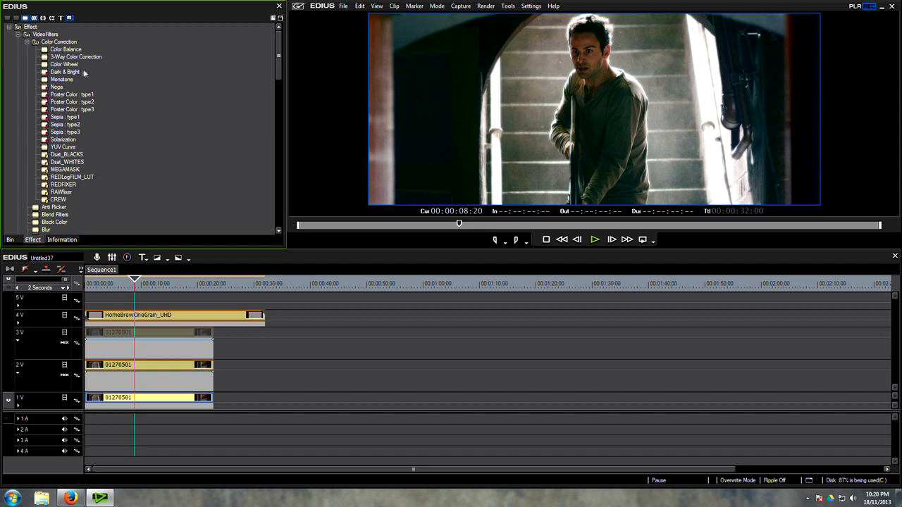
drag(76, 57, 176, 392)
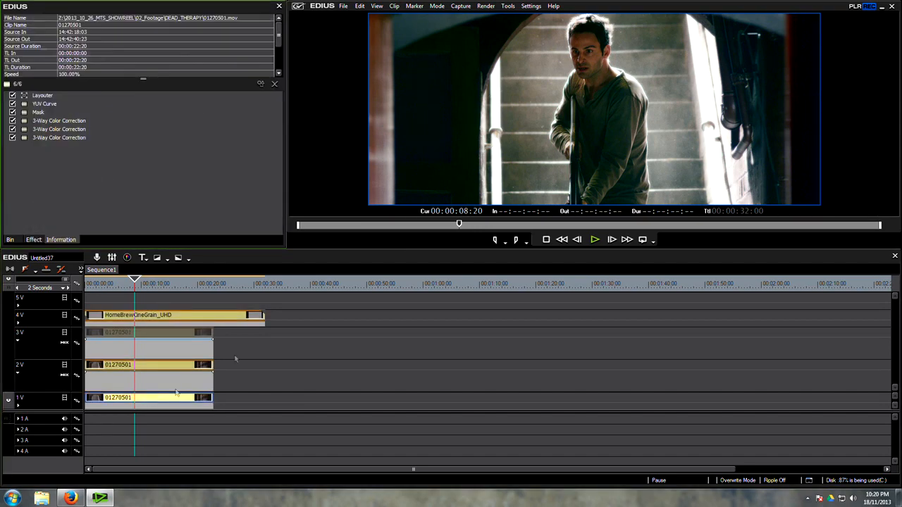
- Limit the new 3-Way Color Correction to the darkest luminance values with End 6 and Slope 27, checking the selection in the key display
double_click(52, 138)
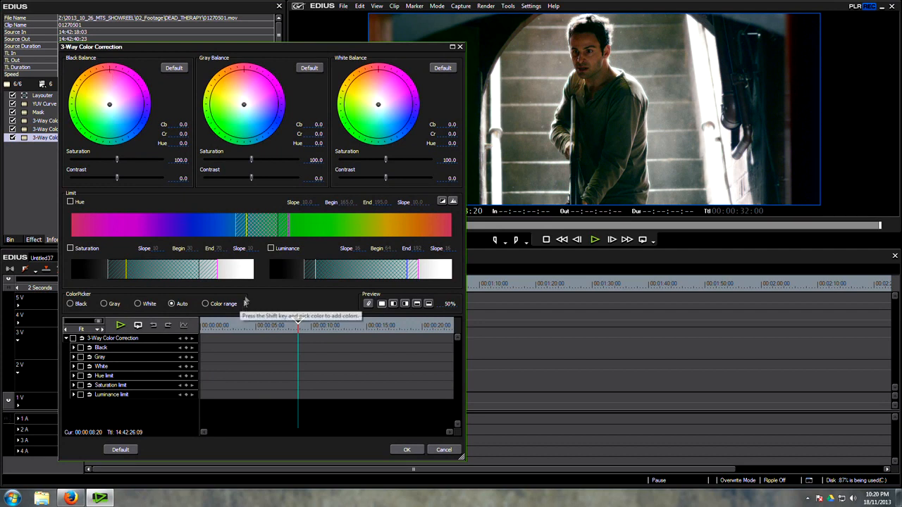
click(270, 249)
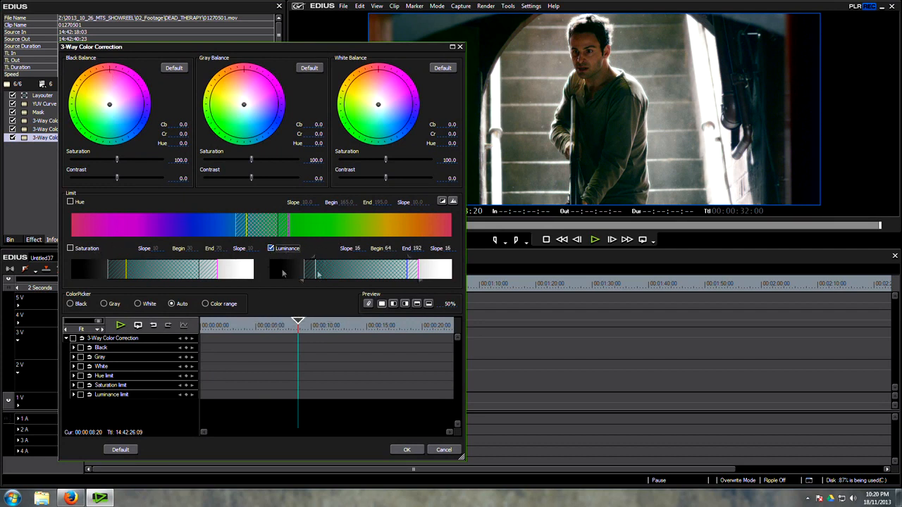
click(442, 202)
drag(316, 272, 257, 263)
drag(375, 258, 300, 268)
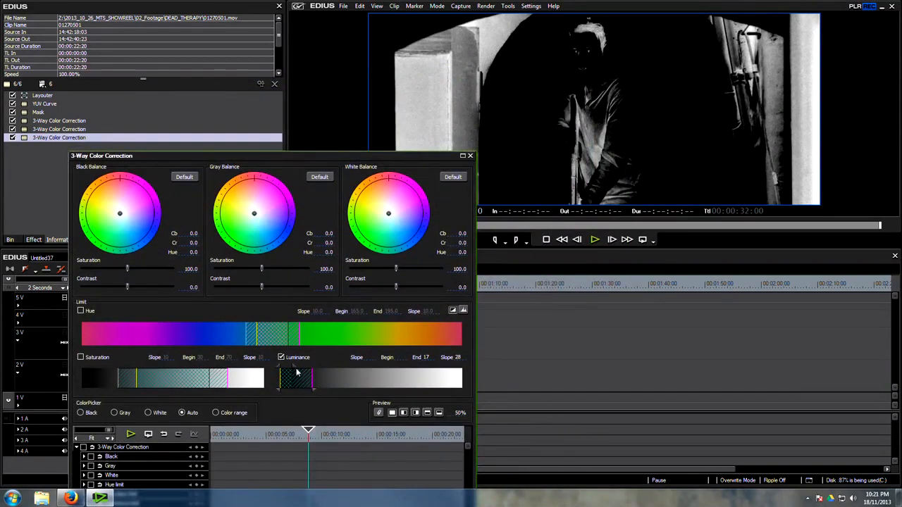
drag(295, 371, 282, 370)
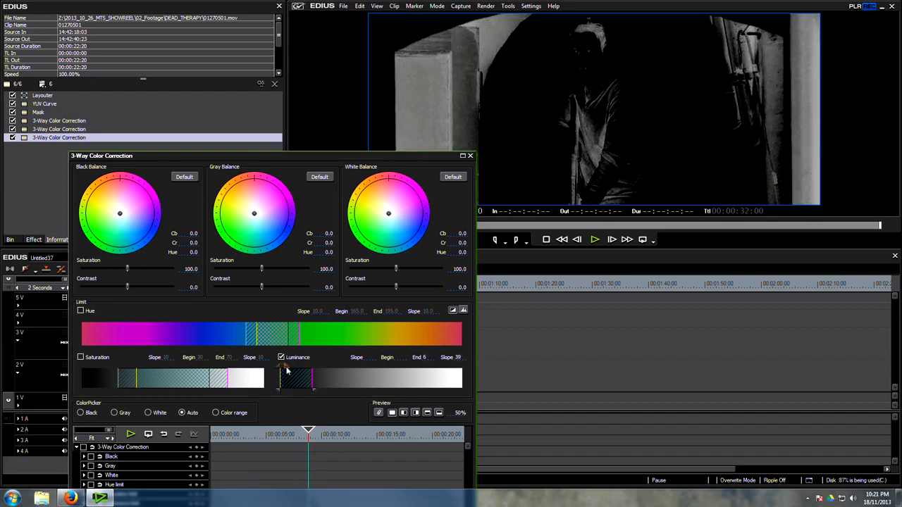
drag(313, 389, 305, 391)
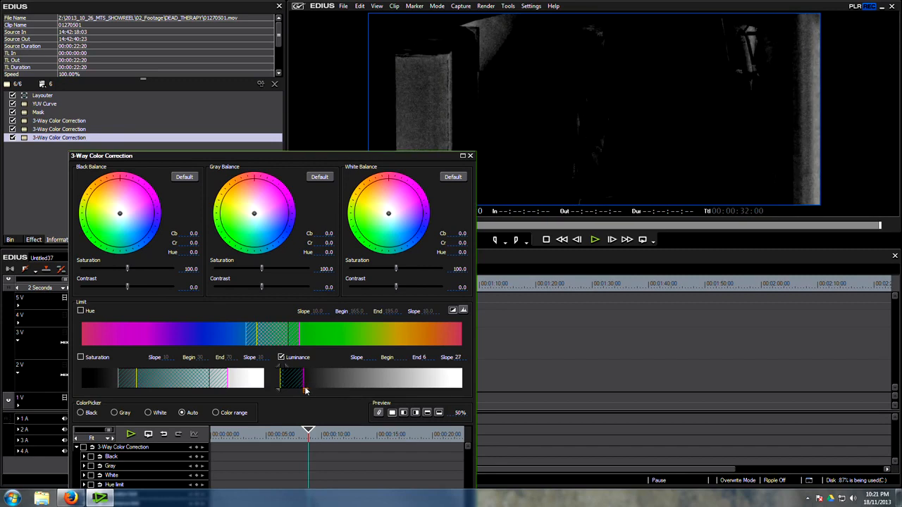
click(453, 310)
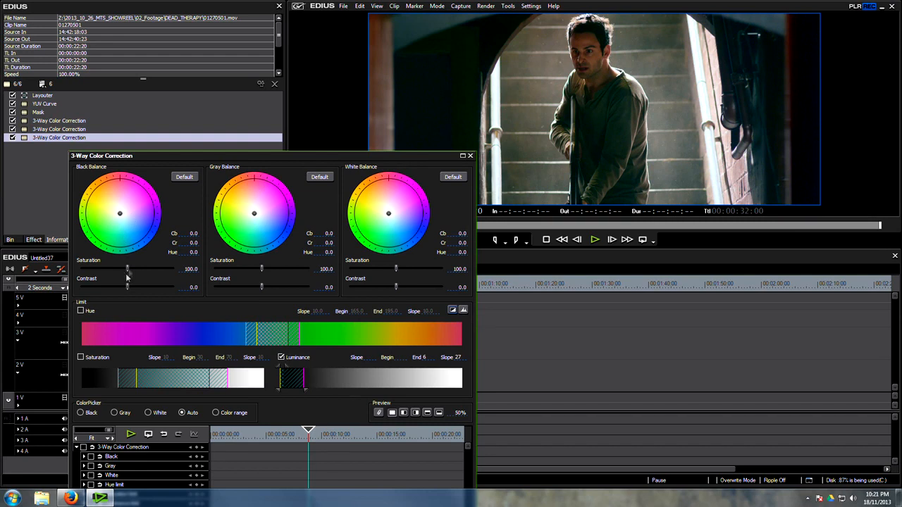
- Test the shadow selection with Black saturation at both extremes and a strong blue Black Balance tint, and reset the black settings
drag(127, 269, 48, 273)
drag(82, 270, 197, 274)
drag(120, 214, 149, 247)
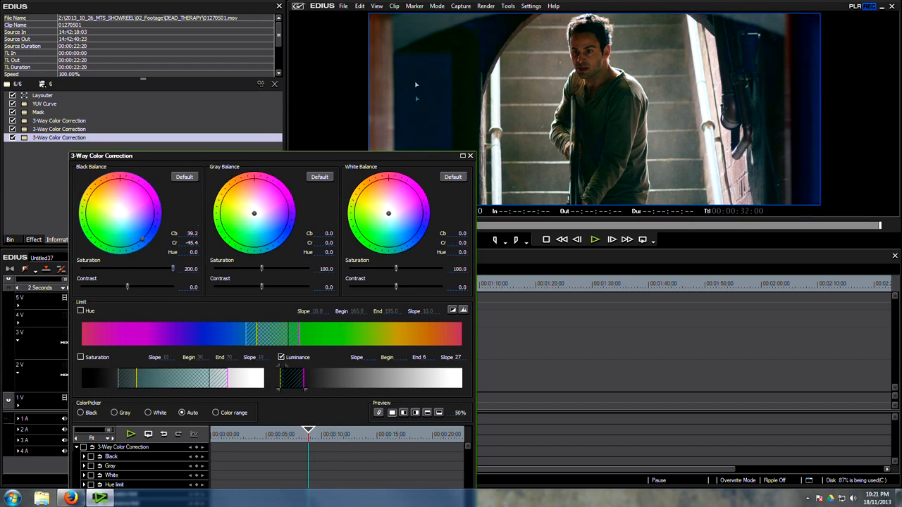
click(184, 177)
- Set Black Saturation to 0 and lower Black Contrast strongly in the shadow-limited 3-Way Color Correction, and accept the filter
drag(127, 271, 88, 287)
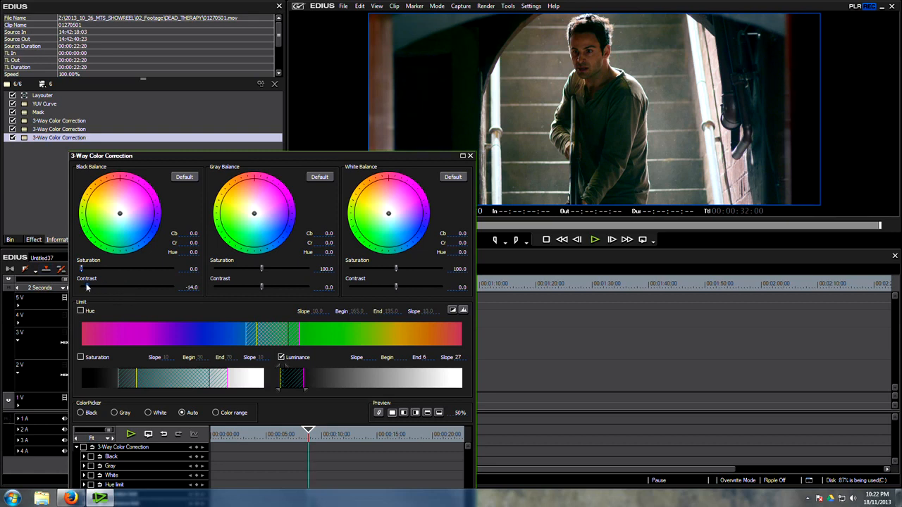
drag(86, 286, 77, 286)
drag(404, 161, 405, 59)
click(417, 456)
- Review the graded sequence around 00:00:09:08 and compare the frame with the DeadTherapy_GradeExample clip
drag(134, 292, 137, 293)
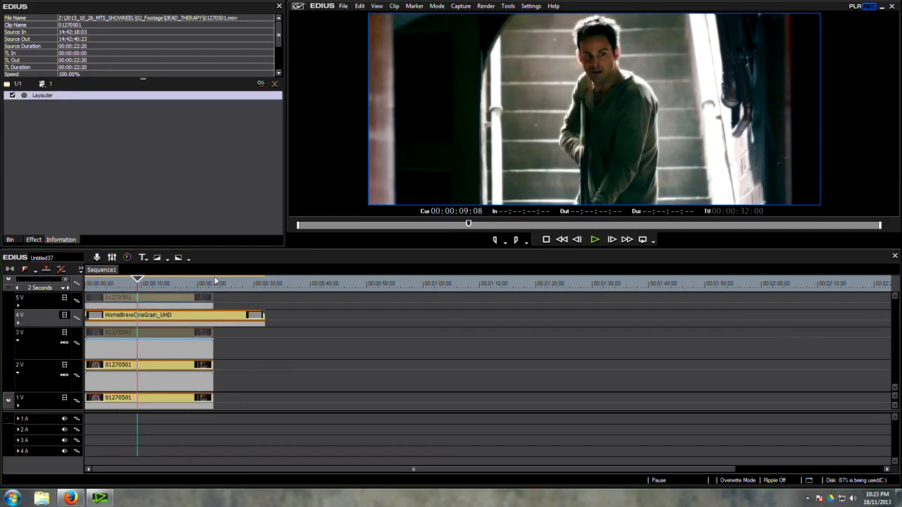
click(35, 240)
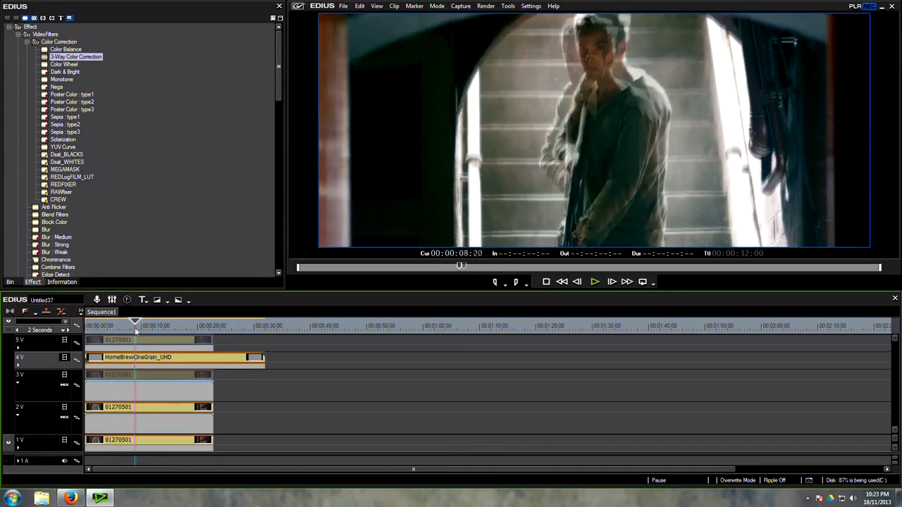
drag(136, 331, 137, 330)
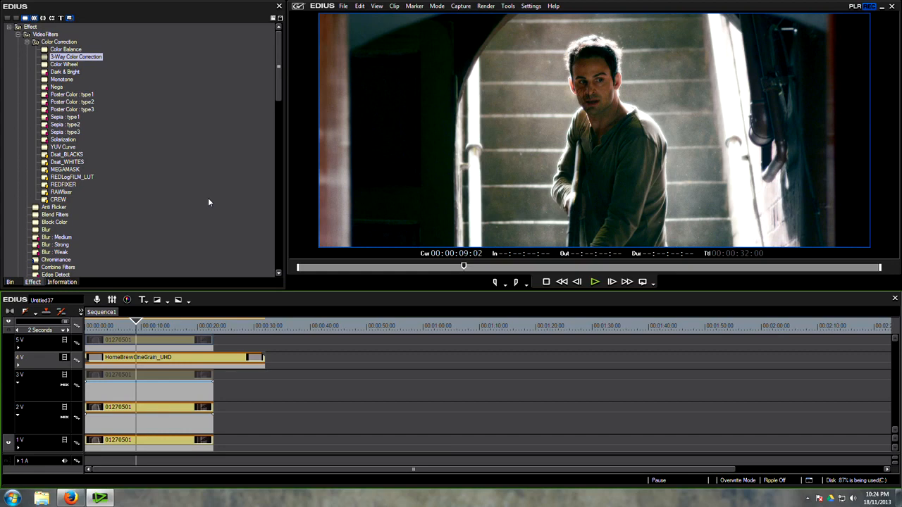
click(277, 92)
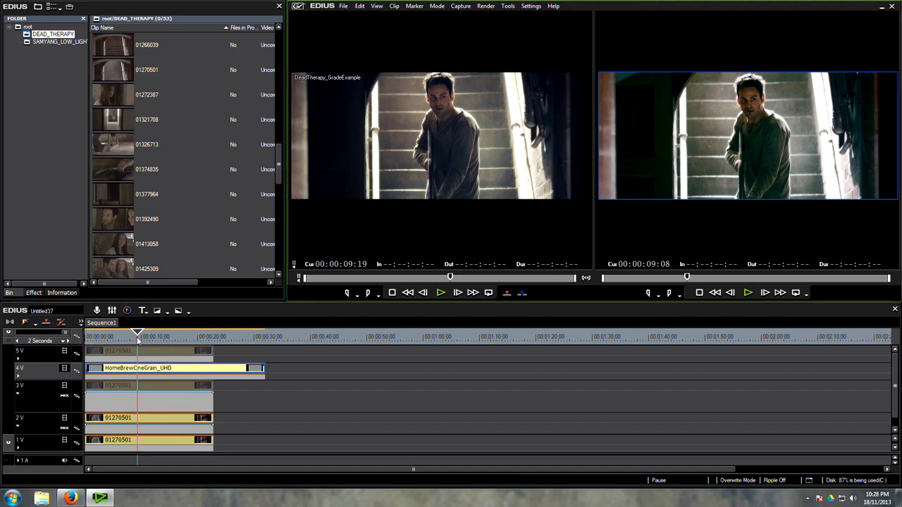
click(140, 337)
drag(139, 338, 137, 339)
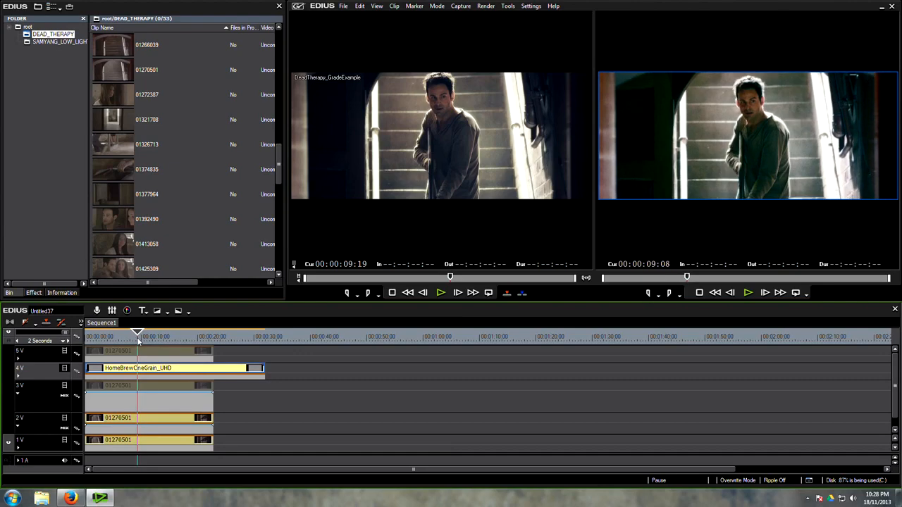
- Switch to Firefox and look through the Tutorials page of the MTS Films cinematography blog, returning to its beginning
click(70, 498)
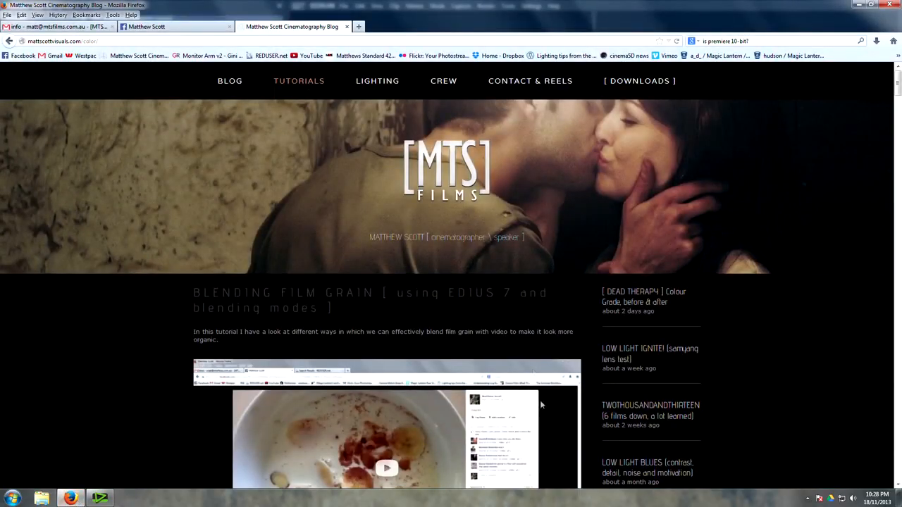
scroll(518, 375, down, 2)
scroll(522, 381, down, 20)
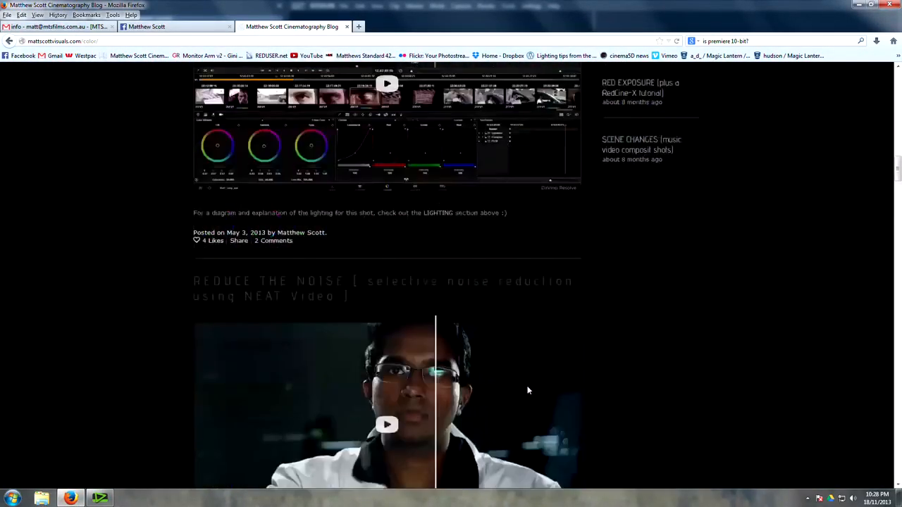
scroll(528, 389, down, 14)
drag(898, 241, 899, 84)
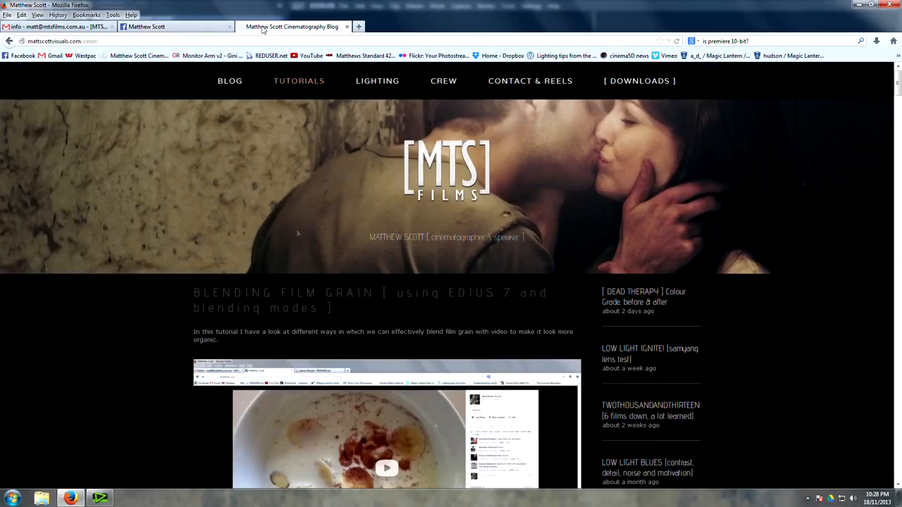
- Show the open Facebook profile page and look through its timeline posts
click(262, 29)
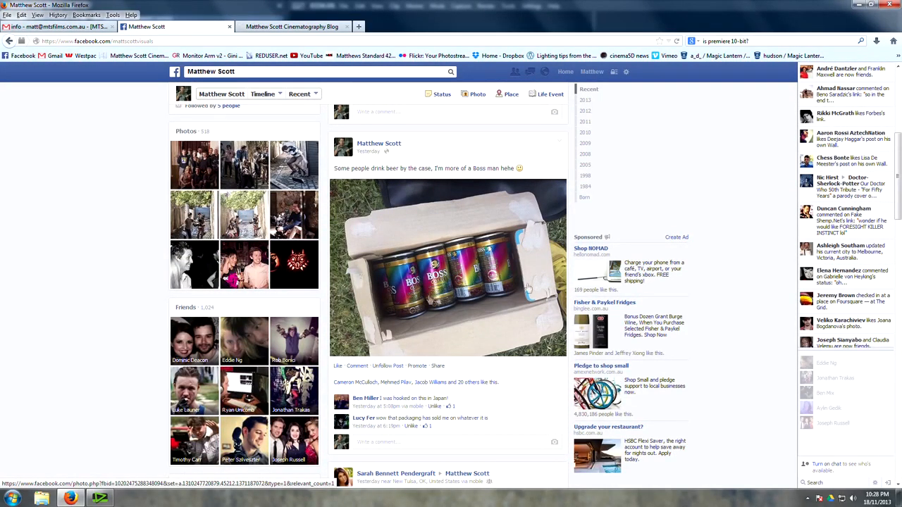
scroll(473, 305, down, 4)
scroll(476, 304, up, 6)
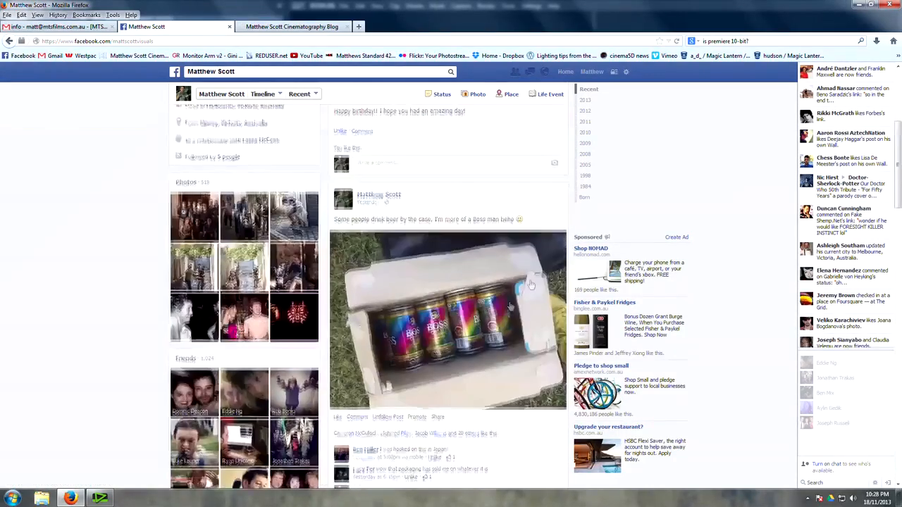